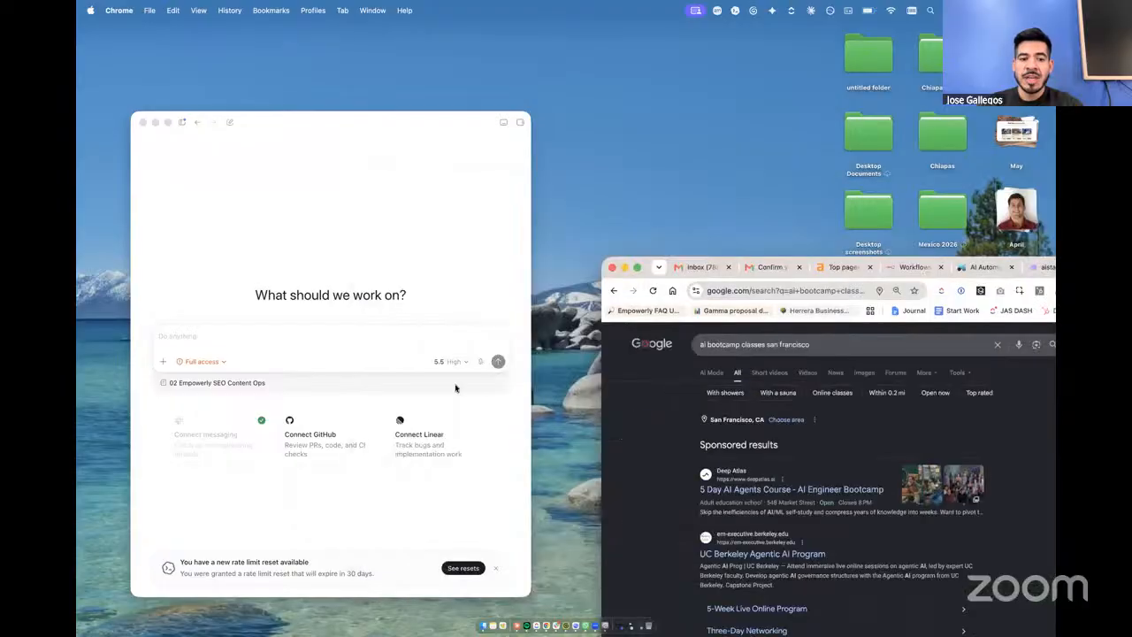
Widen the Codex window and move the Chrome window up over it so the whole browser window fits on screen
left_click(521, 577)
left_click_drag(525, 591, 804, 581)
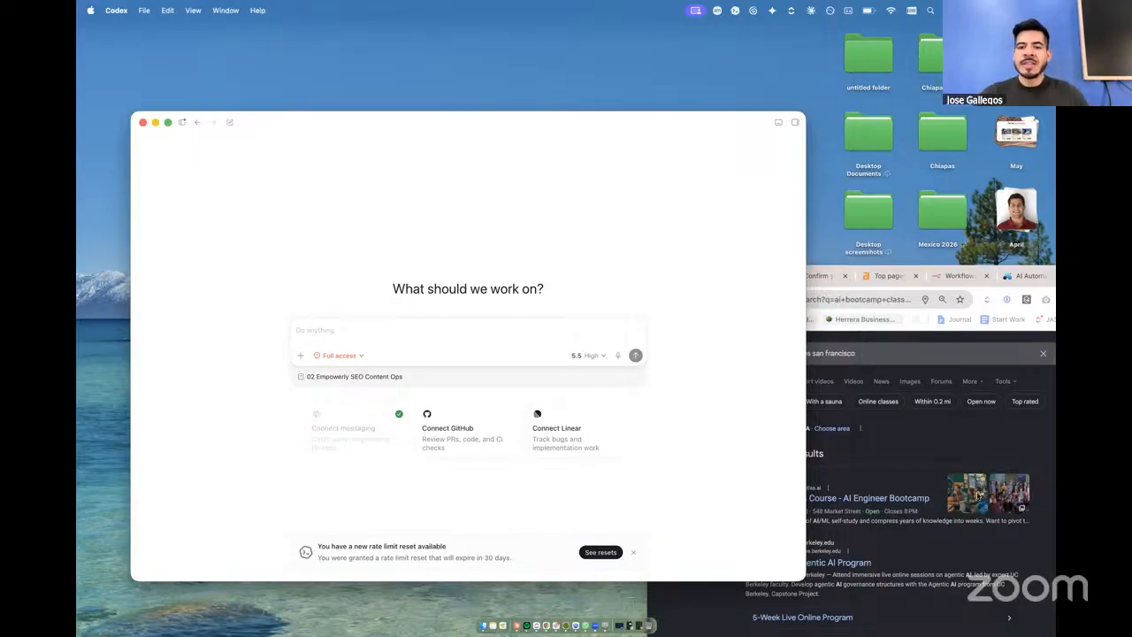
left_click(918, 426)
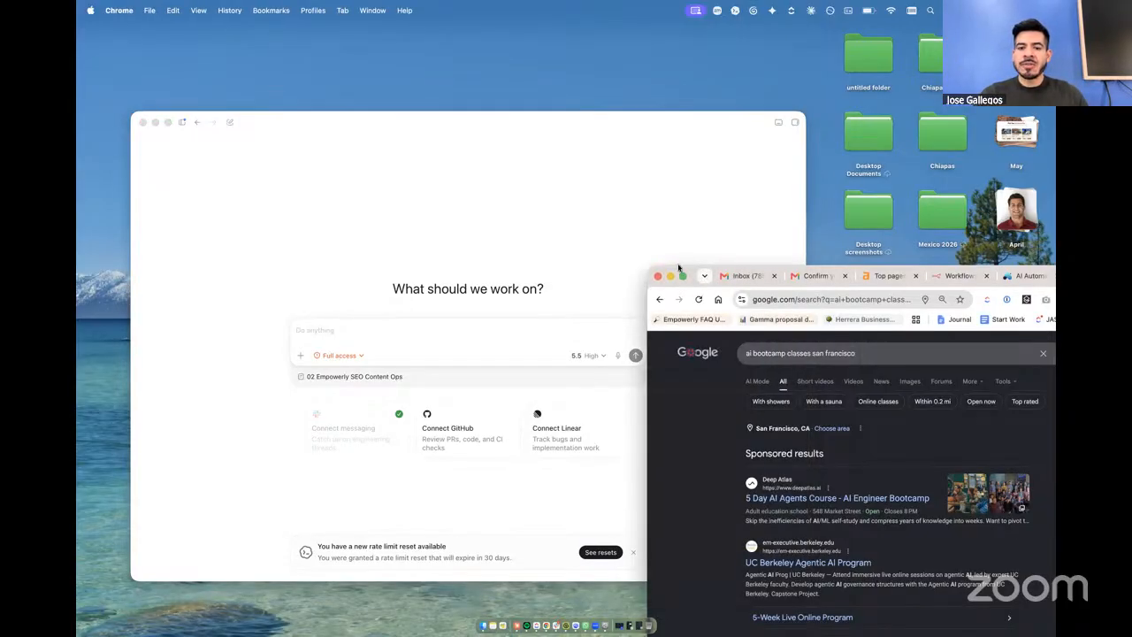
left_click_drag(680, 269, 363, 167)
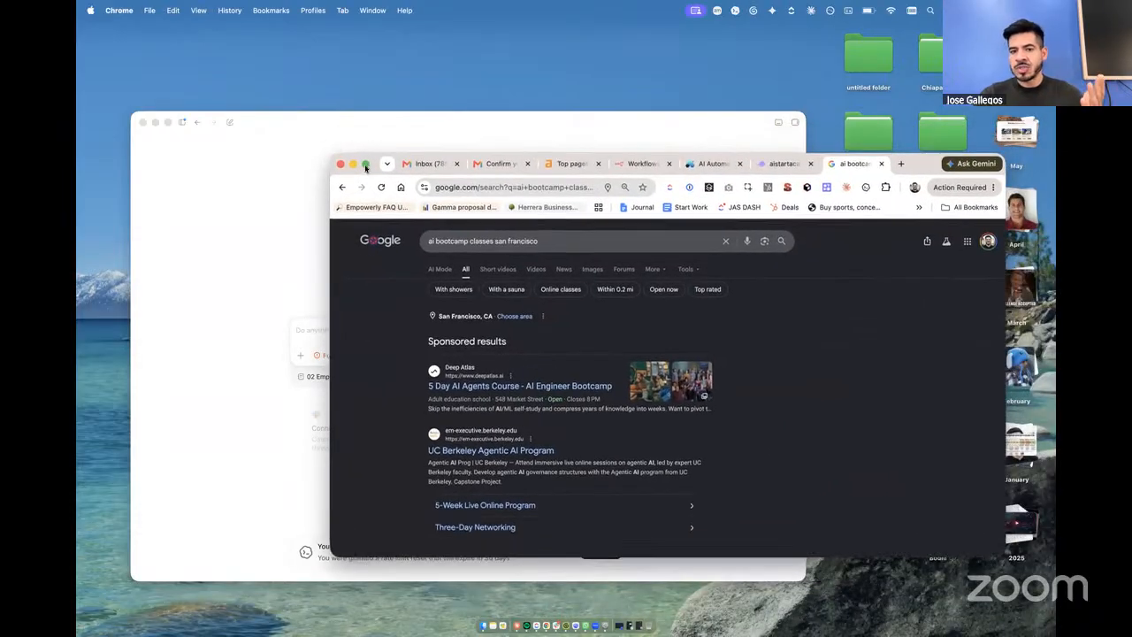
Show the aistartacademy.com page in Chrome, raise the window, and review the page from its location details up to the headline
left_click(681, 172)
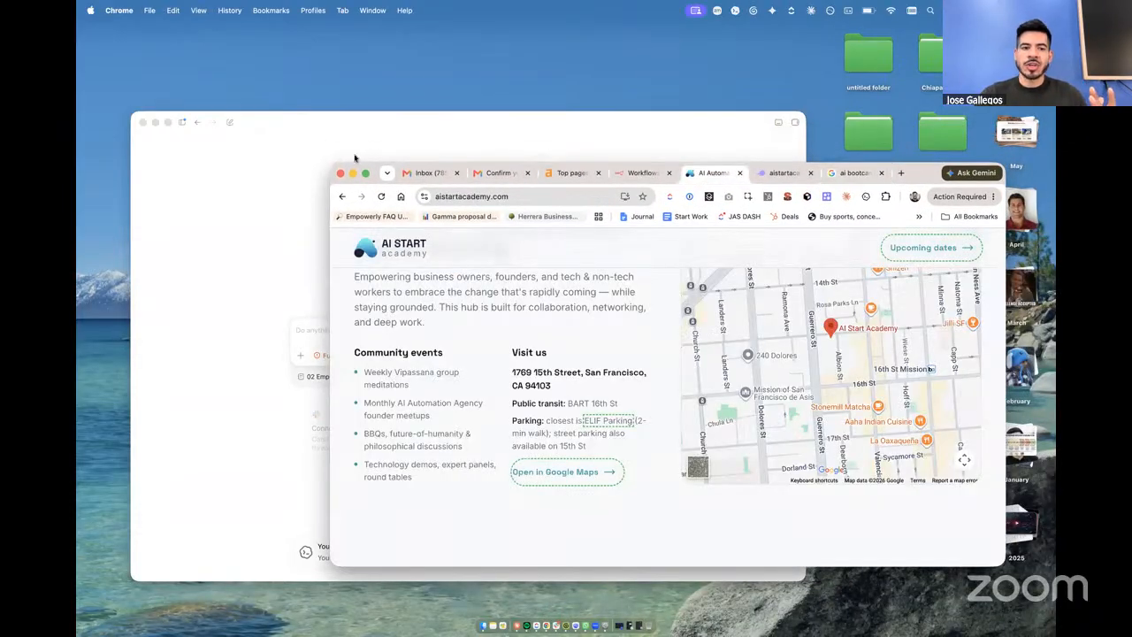
left_click_drag(333, 166, 358, 58)
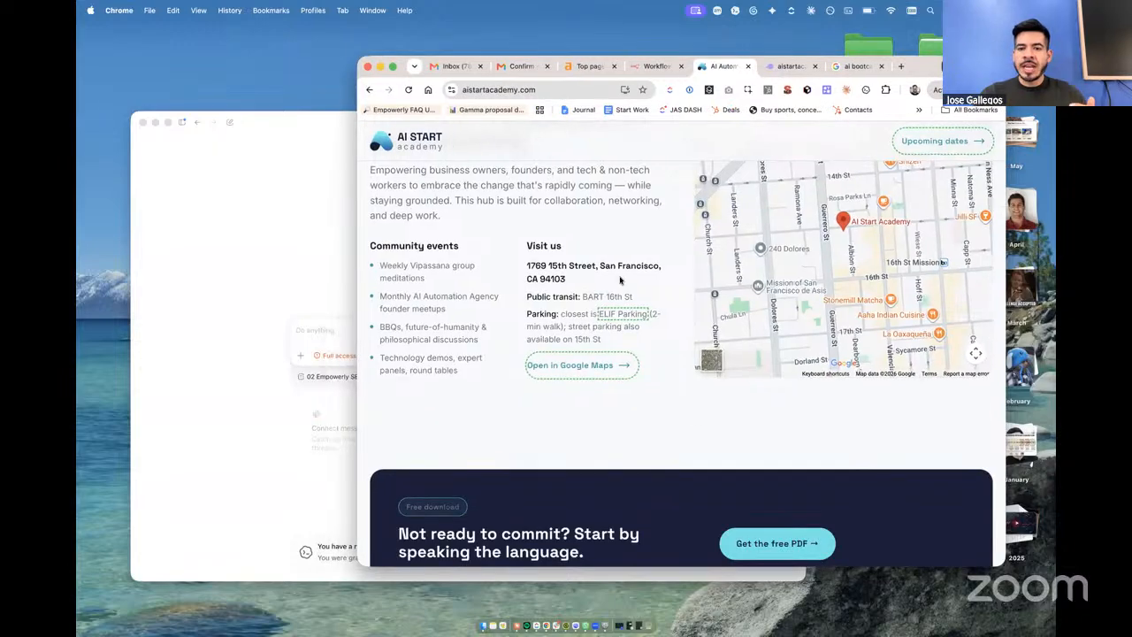
scroll(620, 281, "up", 10)
scroll(619, 280, "up", 15)
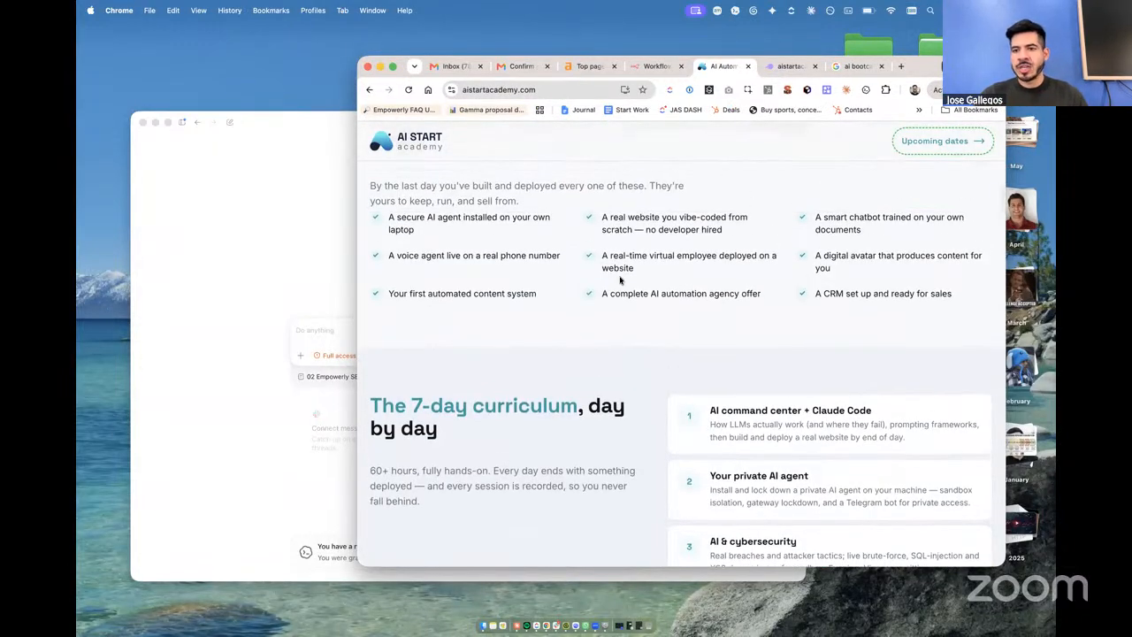
scroll(619, 280, "up", 10)
scroll(621, 280, "up", 5)
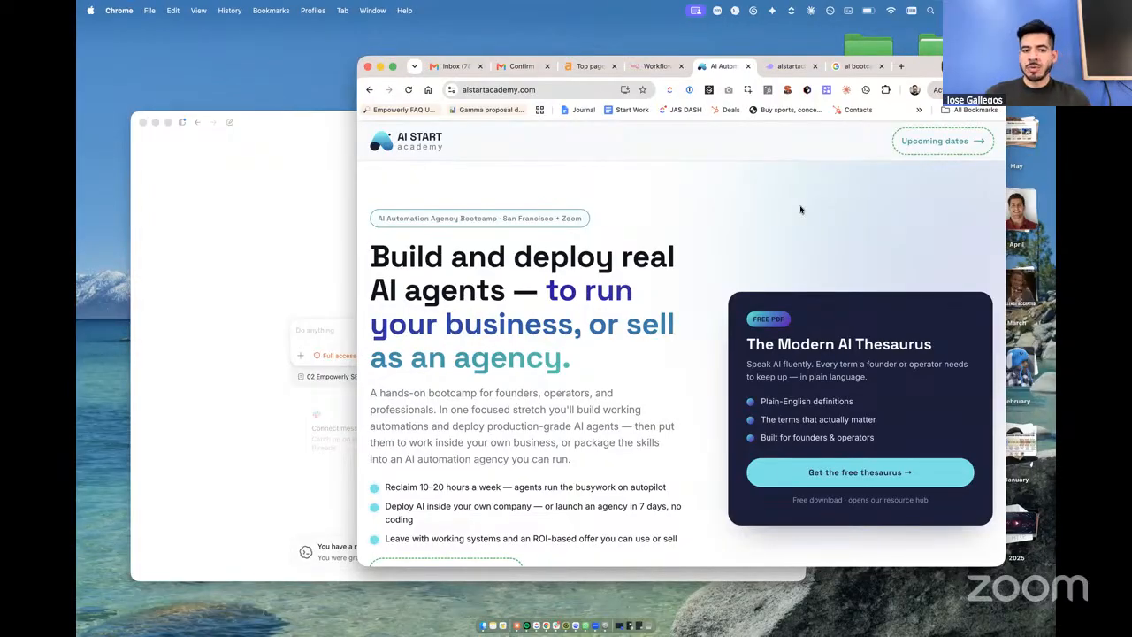
Bring the Codex window back in front of Chrome, narrow it slightly and shift it up
left_click(218, 192)
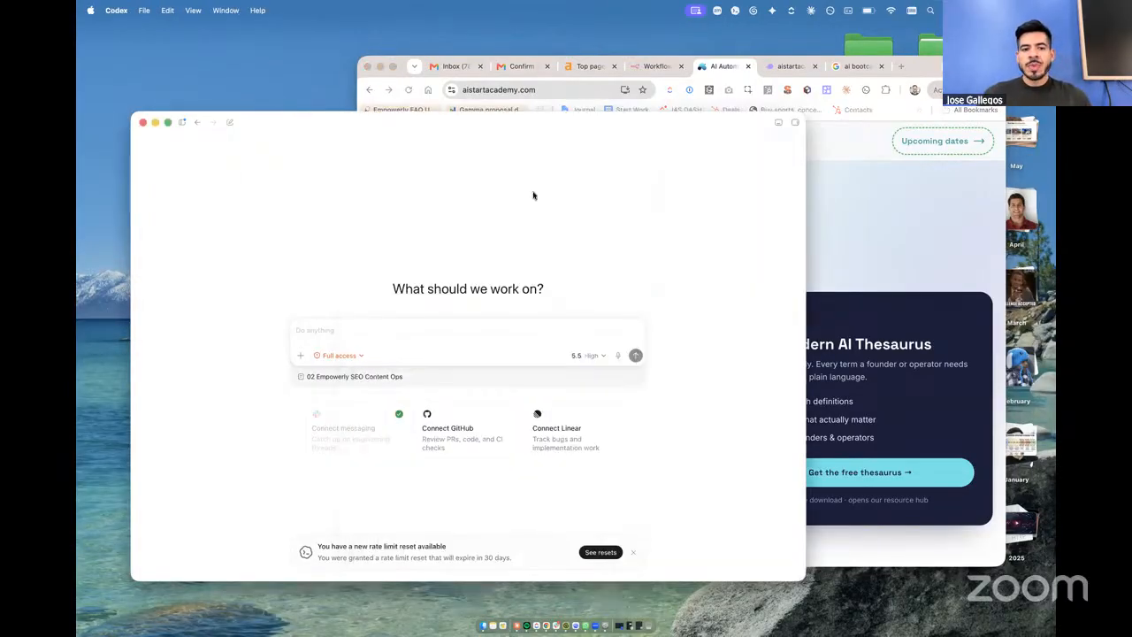
left_click_drag(801, 108, 770, 111)
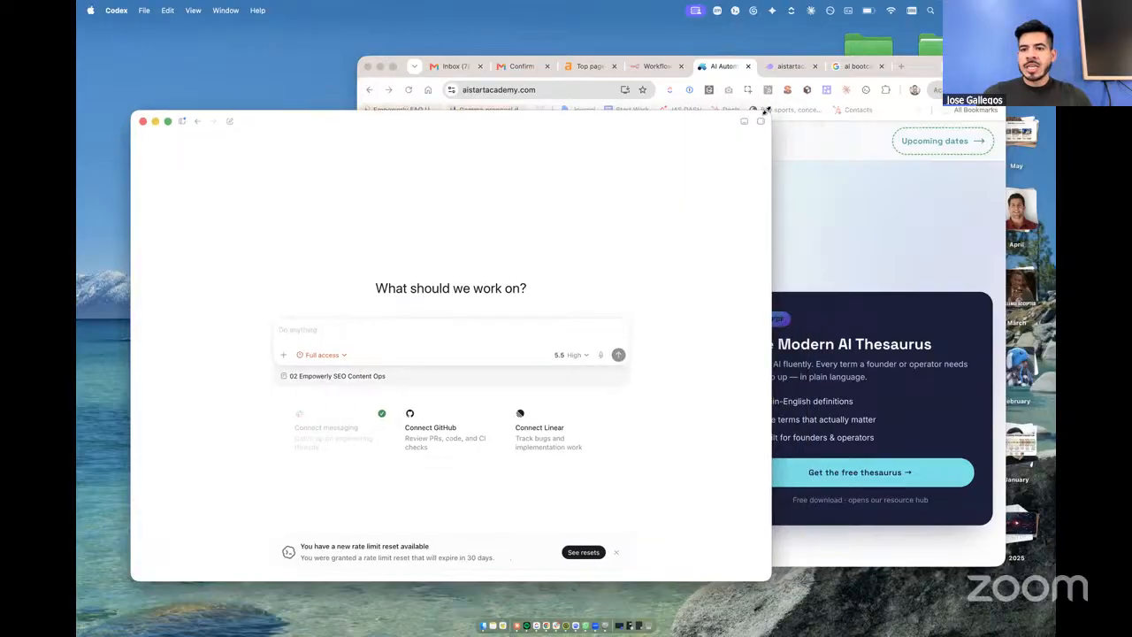
left_click_drag(701, 116, 701, 108)
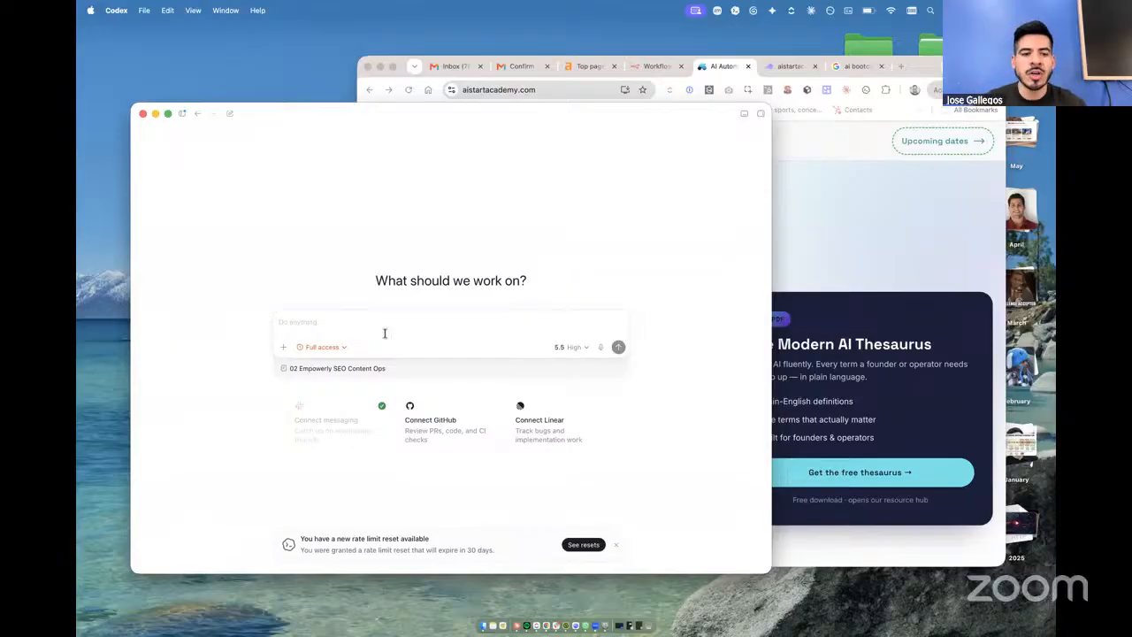
Turn on Goal mode and dictate a request for an aistartacademy.com keyword strategy spreadsheet using SEMrush and Ahrefs, with transactional and educational keywords
left_click(283, 348)
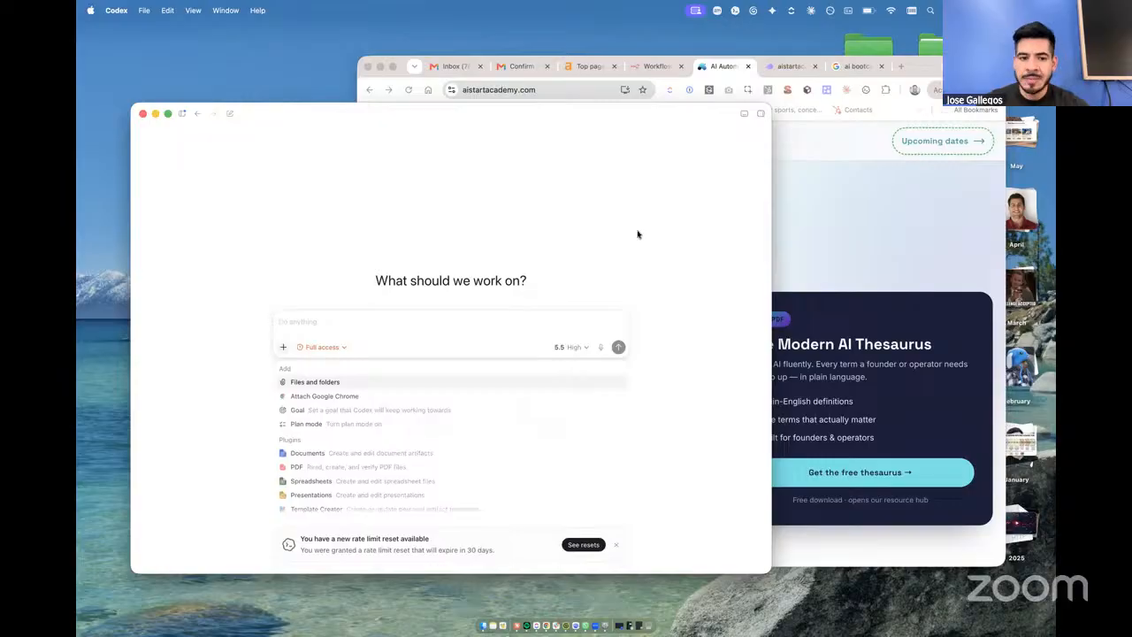
left_click(311, 414)
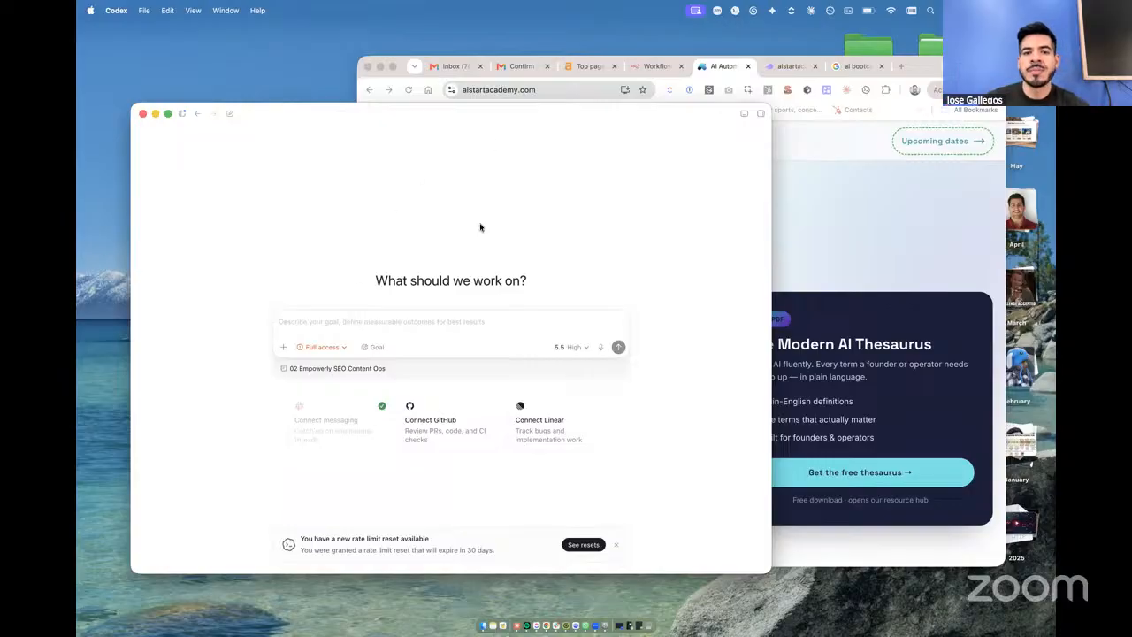
left_click(600, 348)
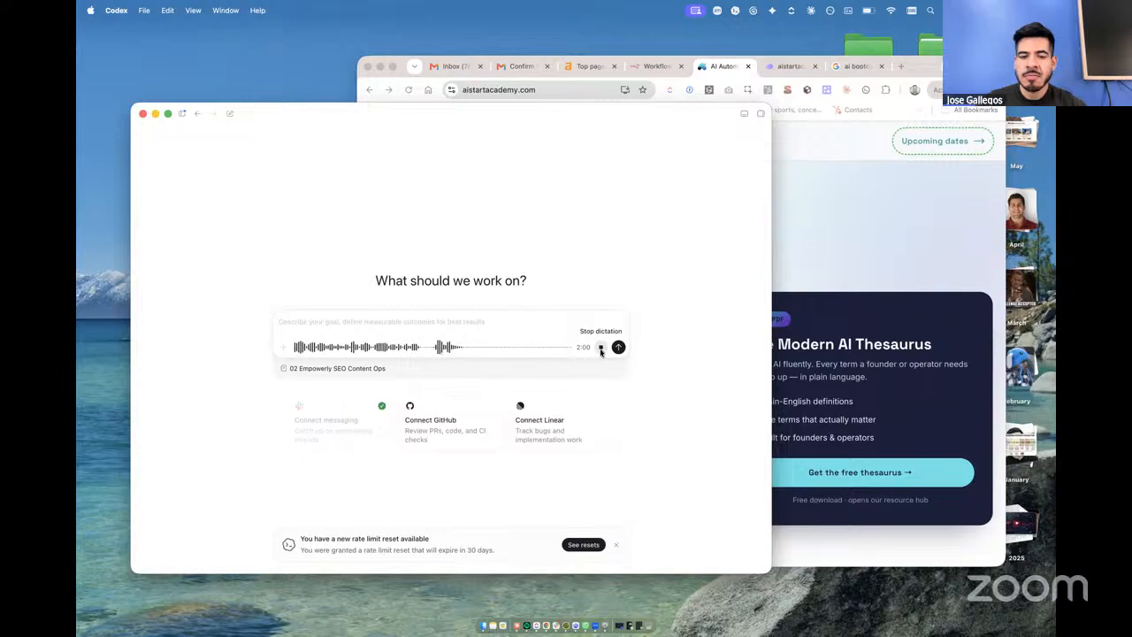
left_click(601, 350)
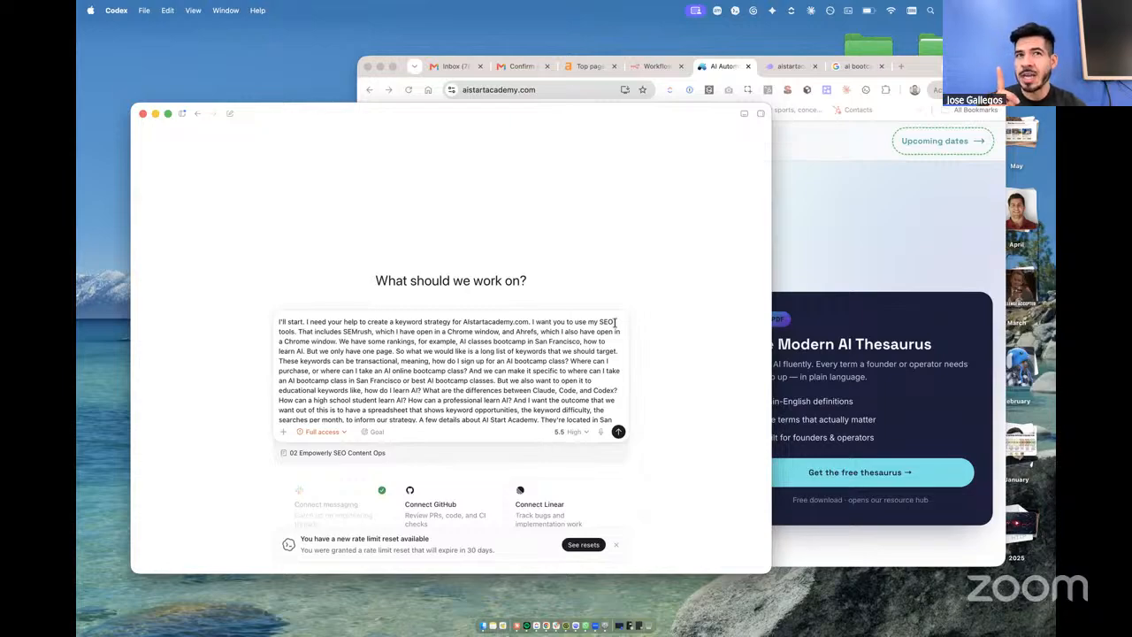
Dictate further details into the keyword strategy goal and submit it
left_click(600, 433)
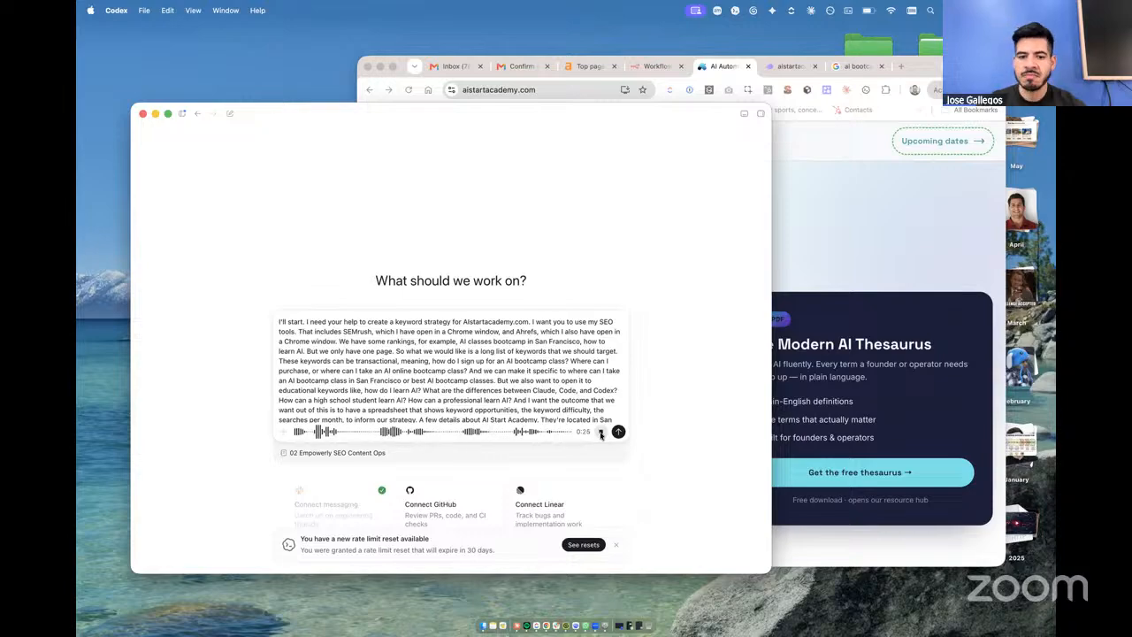
left_click(601, 432)
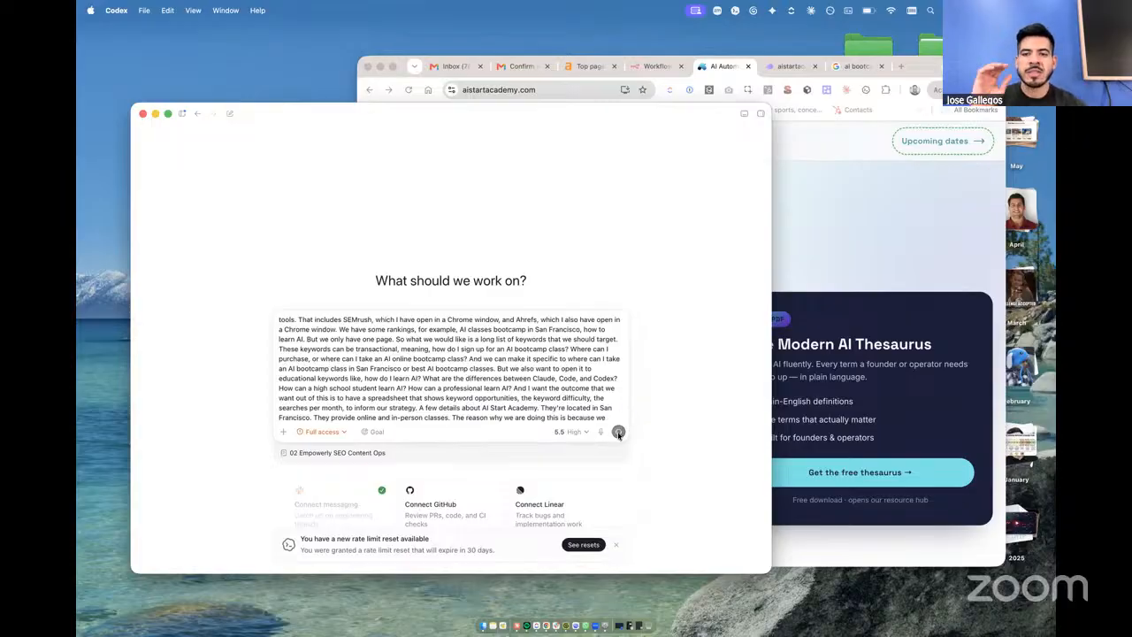
left_click(619, 432)
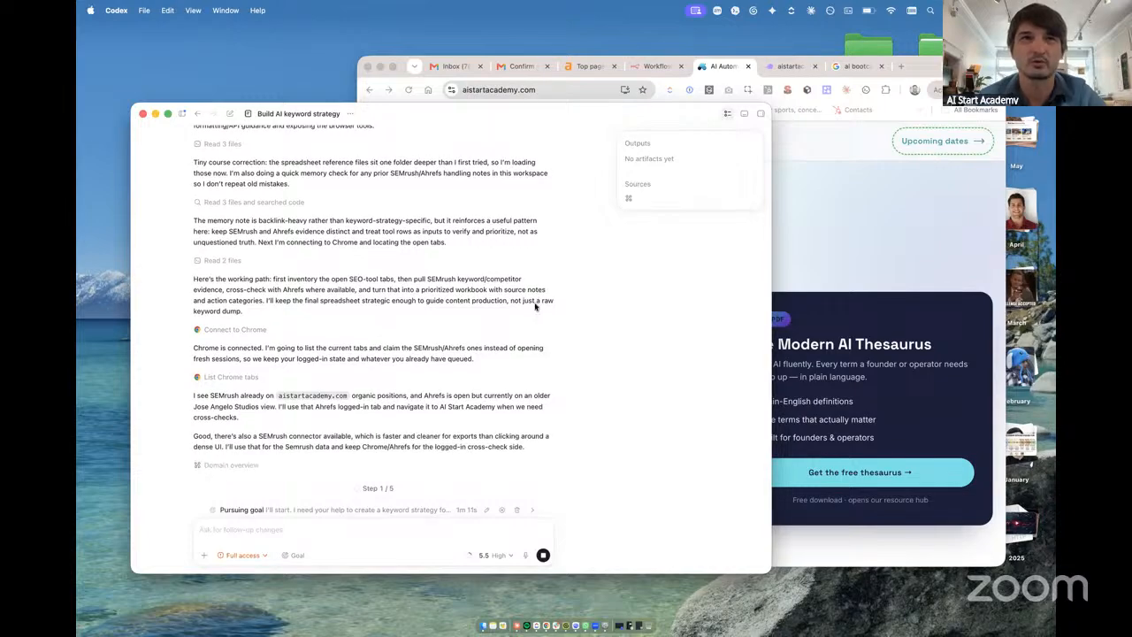
Shift the Chrome window slightly, bring Codex back to the front and narrow it to uncover more of the browser
mouse_move(394, 62)
left_mouse_down()
mouse_move(317, 76)
mouse_move(381, 74)
left_mouse_up()
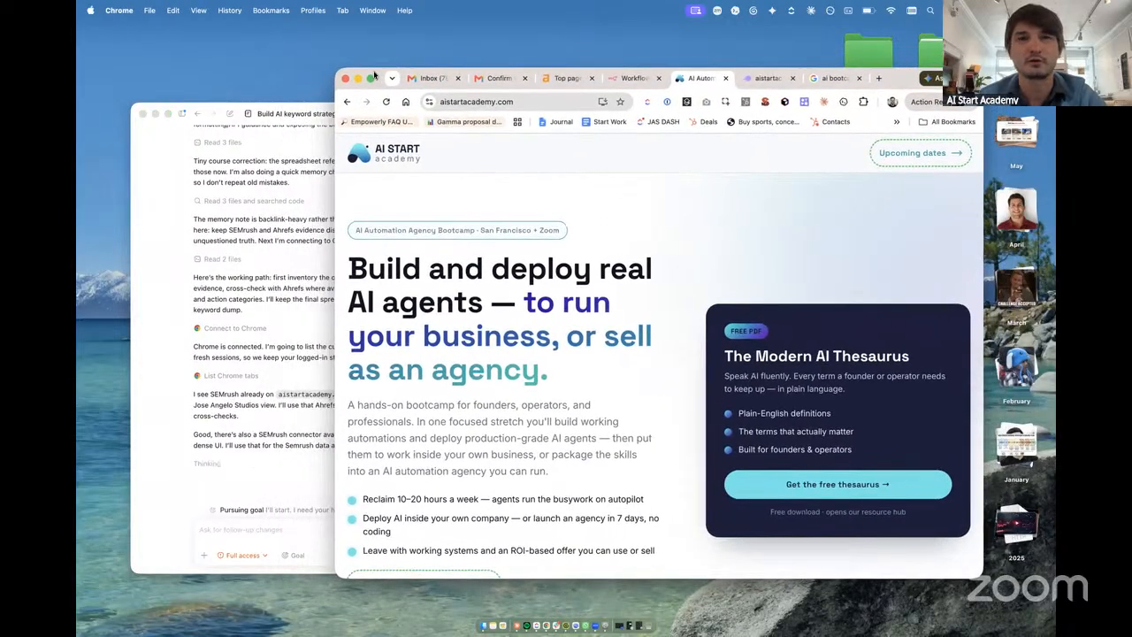
left_click(185, 108)
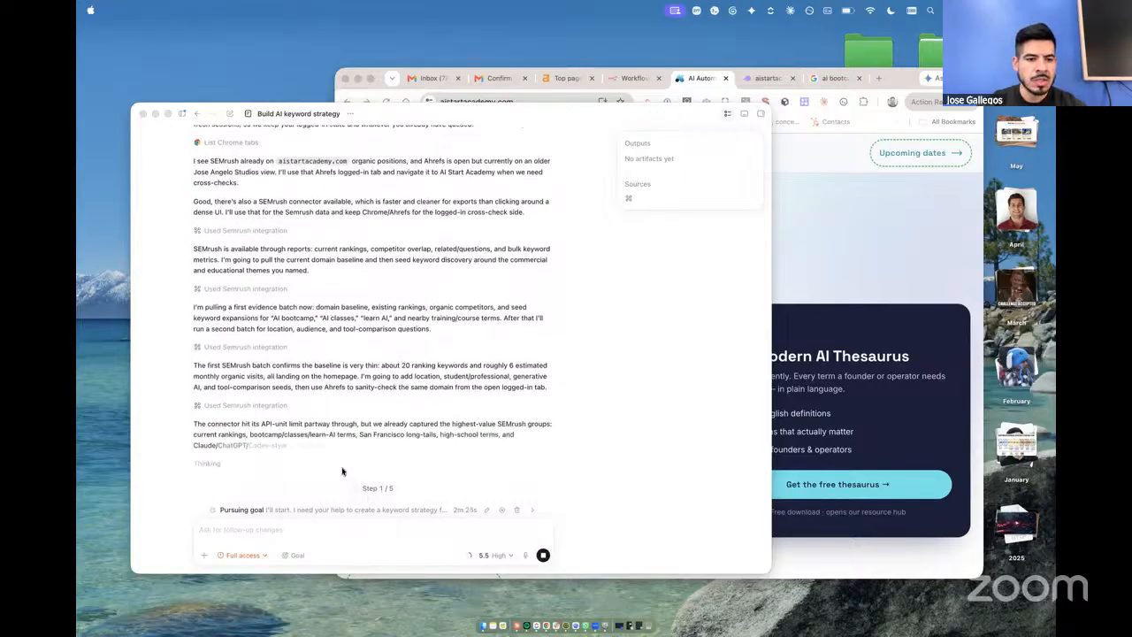
left_click(412, 439)
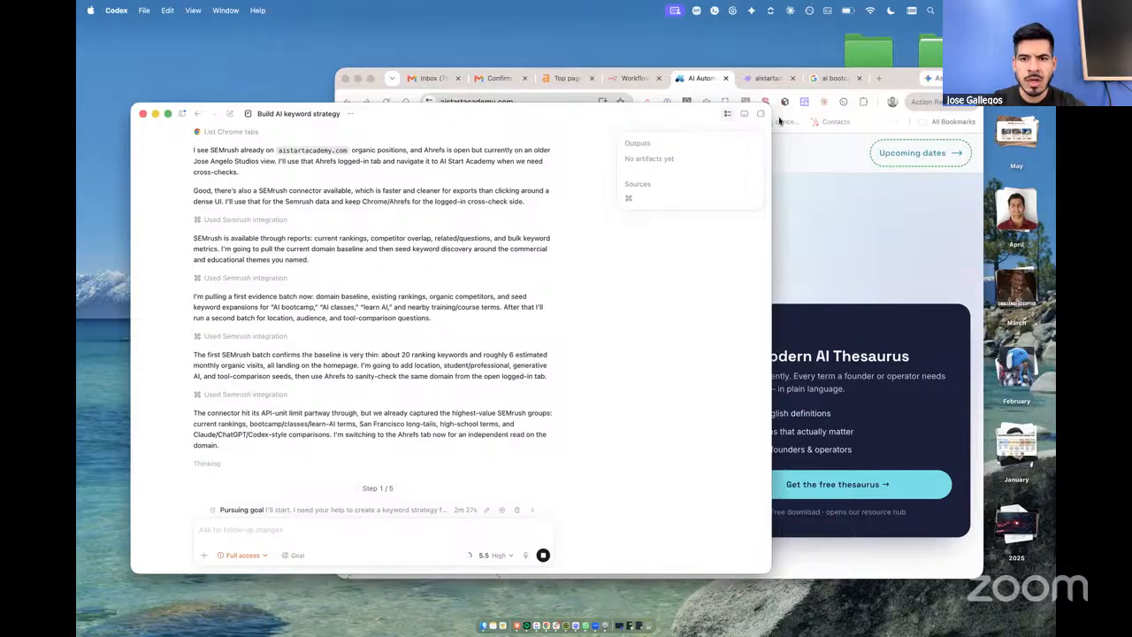
left_click_drag(686, 124, 669, 124)
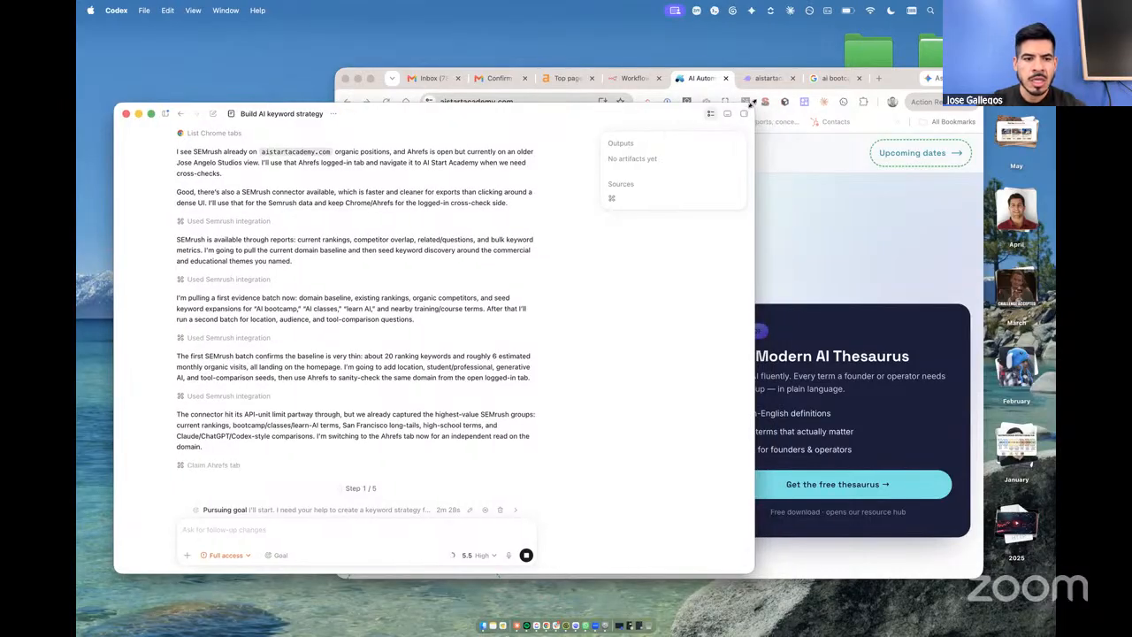
left_click_drag(753, 104, 624, 99)
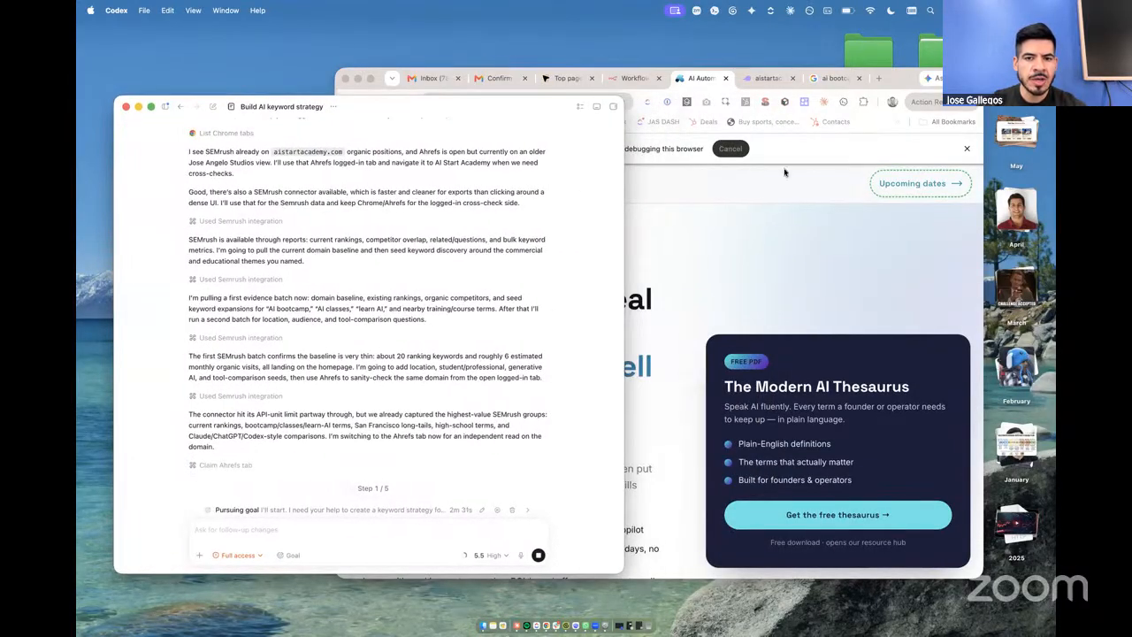
Narrow the Codex window further and extend its height both upward and downward
key("ctrl+Right")
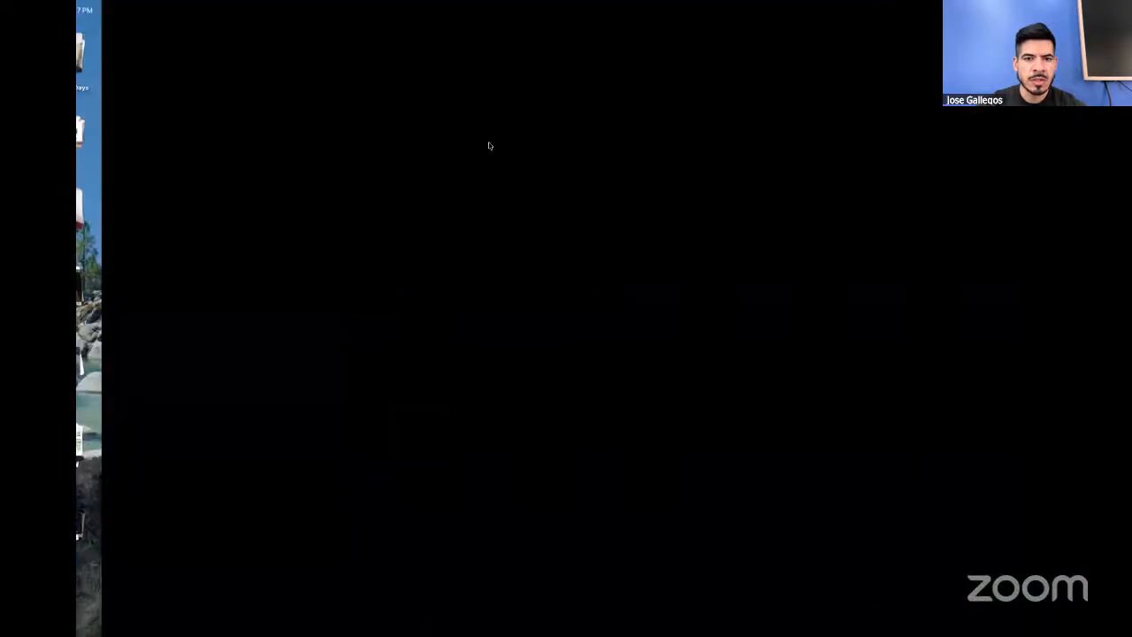
key("ctrl+Left")
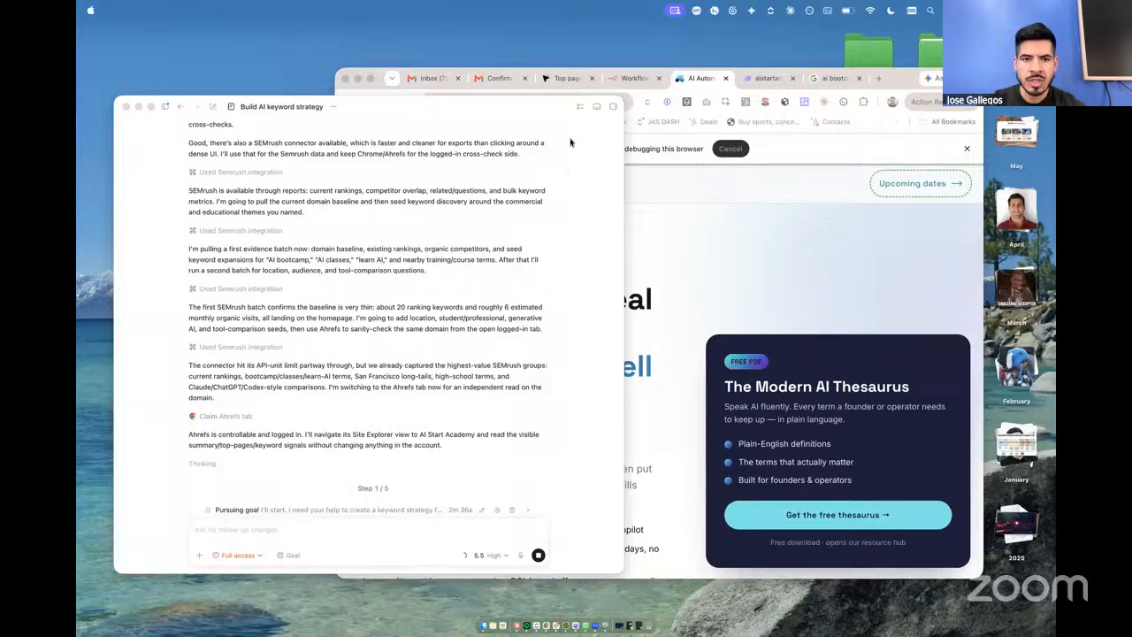
left_click_drag(621, 101, 584, 101)
left_click_drag(493, 73, 498, 50)
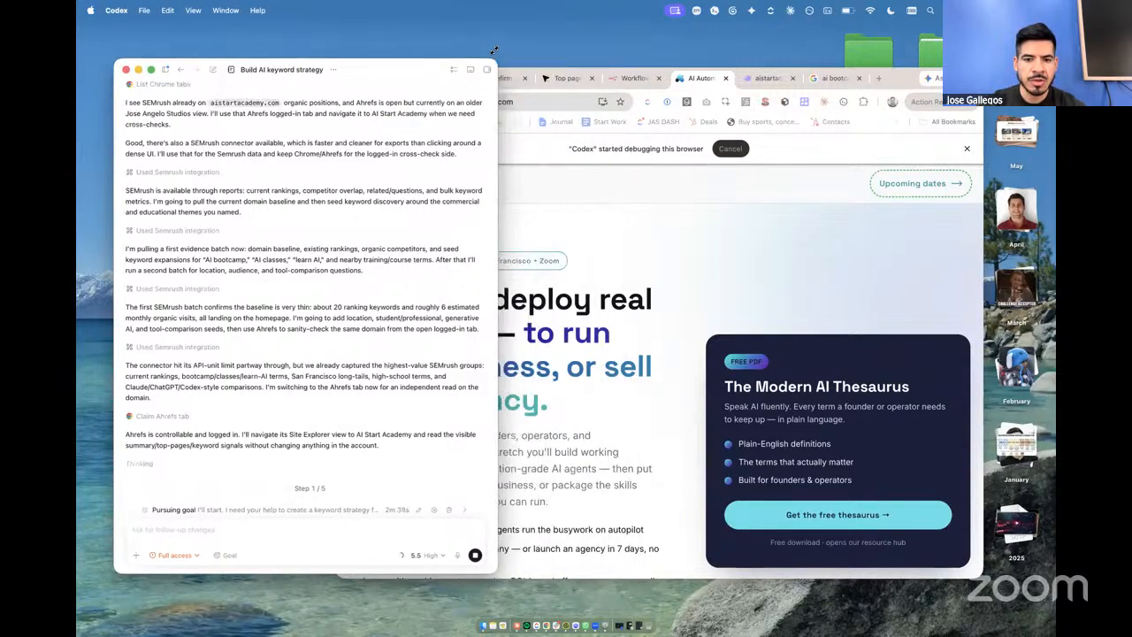
left_click_drag(490, 576, 479, 610)
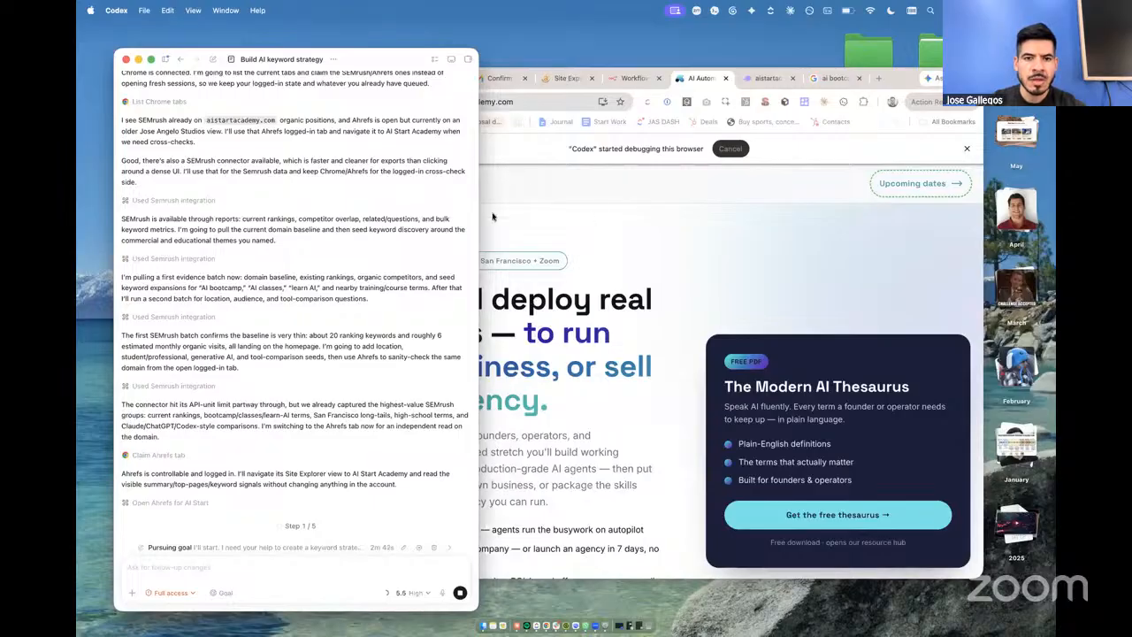
Show the Ahrefs Site Explorer page in Chrome and arrange the Chrome and Codex windows side by side
left_click(567, 81)
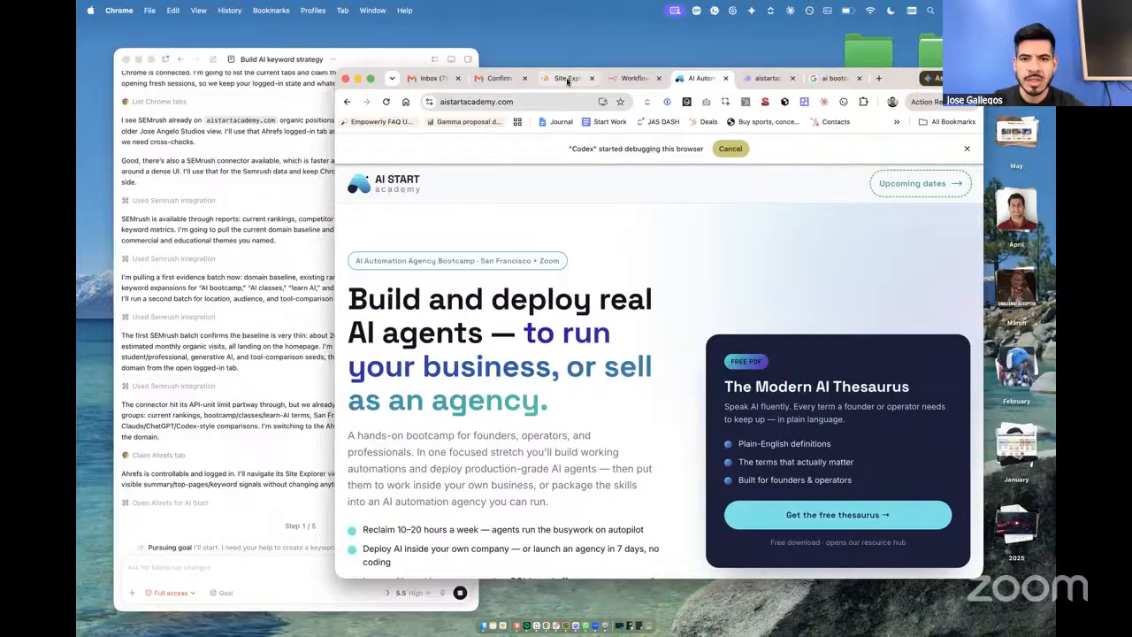
left_click(567, 80)
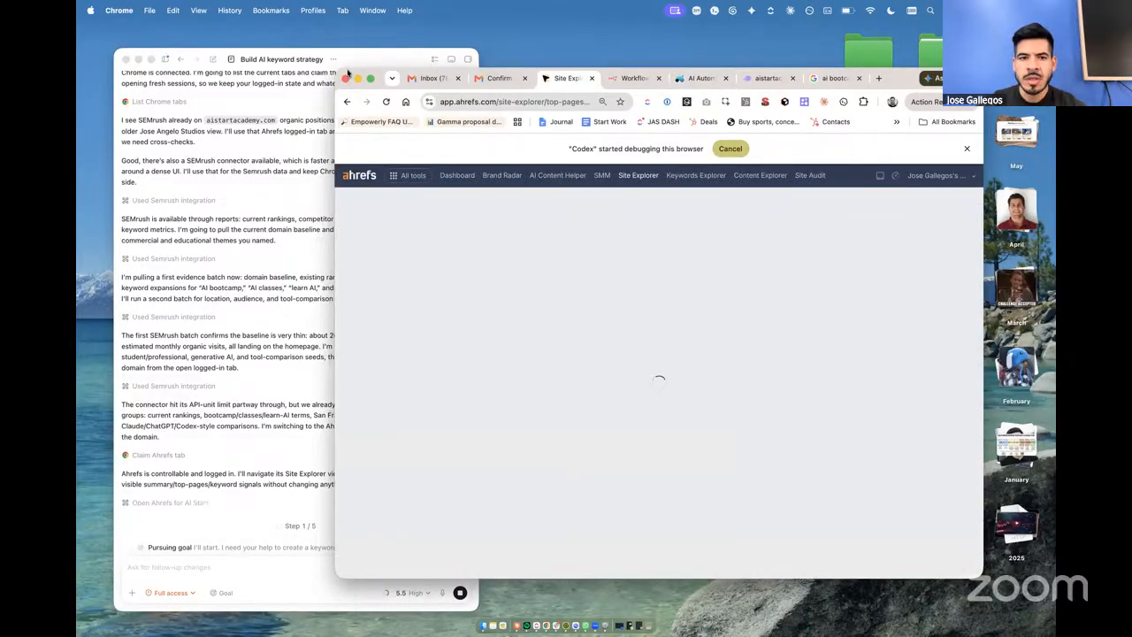
left_click_drag(349, 73, 462, 54)
left_click(367, 59)
left_click_drag(367, 58, 334, 58)
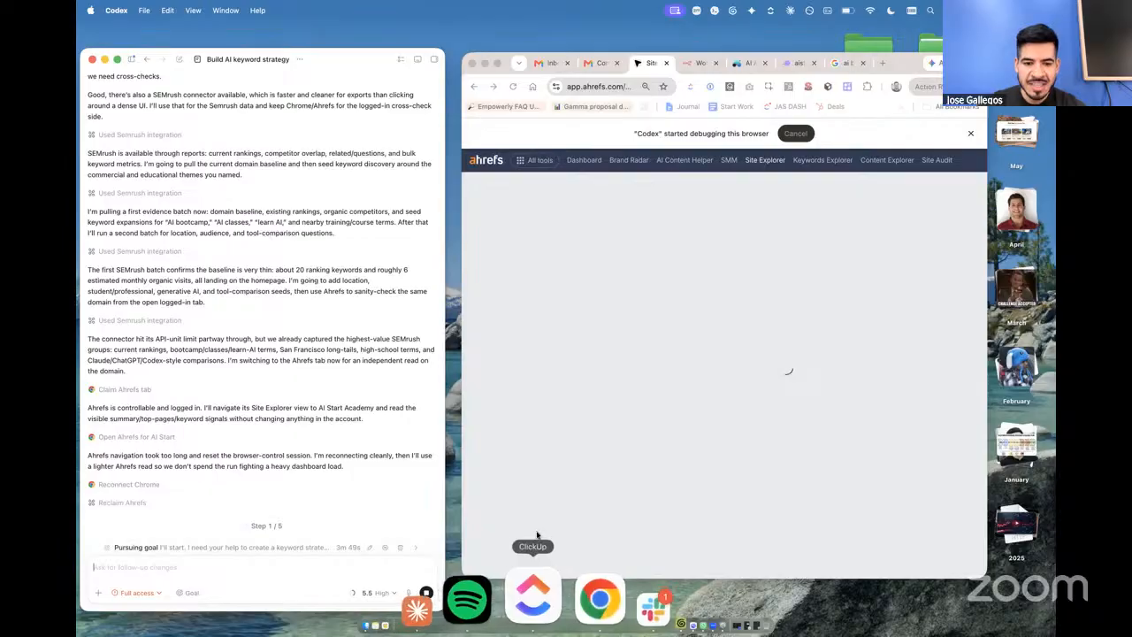
Quit the ClickUp and Claude apps running in the background
right_click(527, 582)
left_click(532, 534)
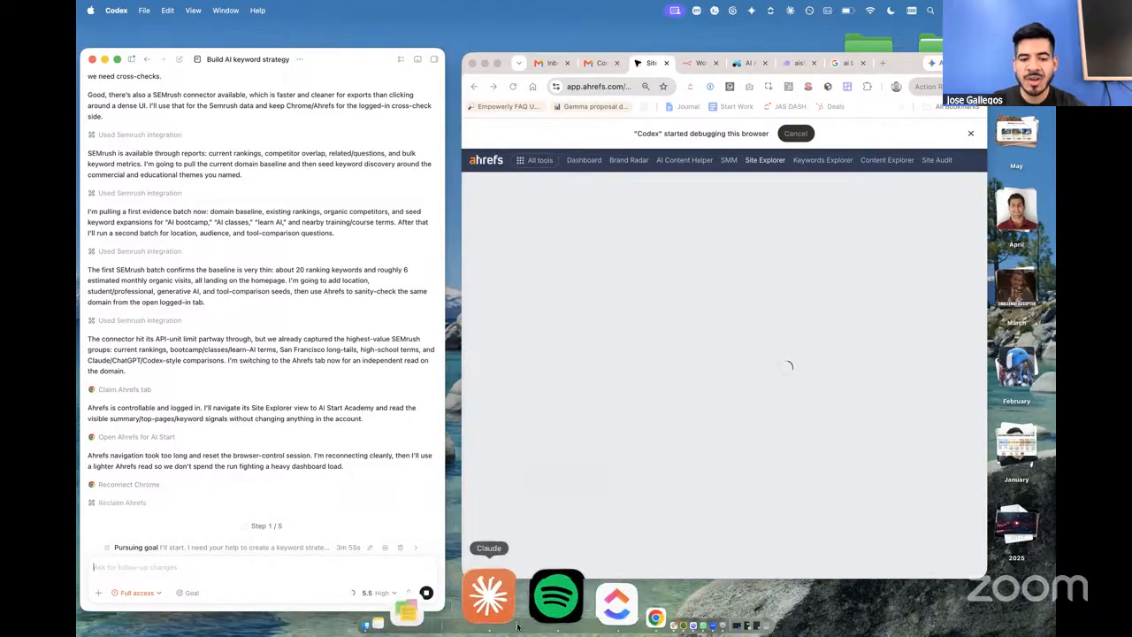
left_click(504, 610)
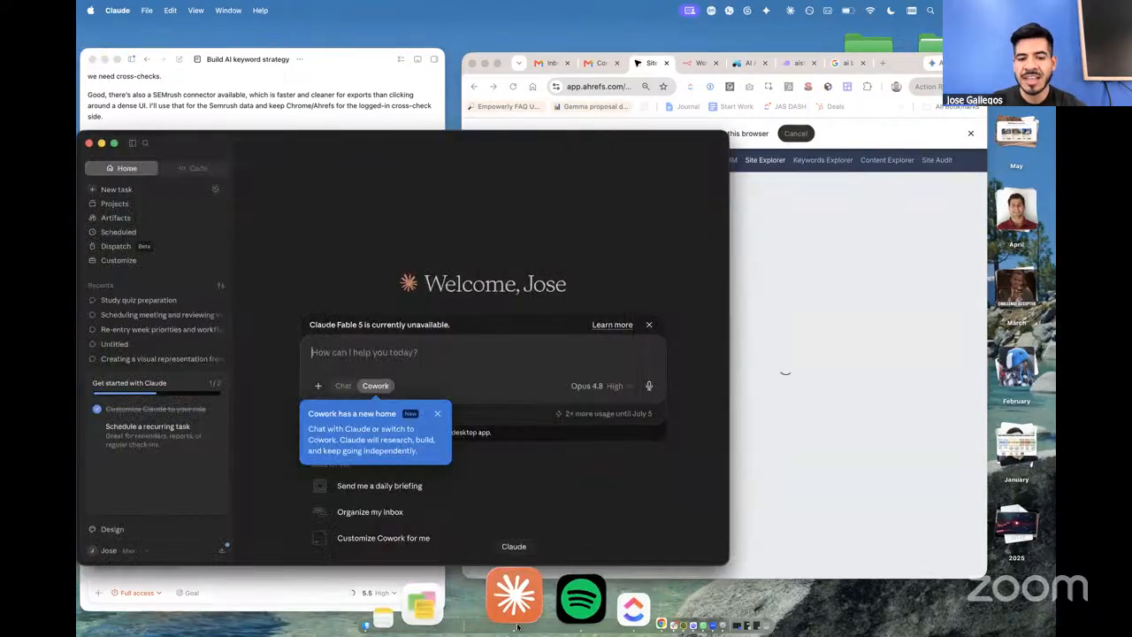
right_click(534, 540)
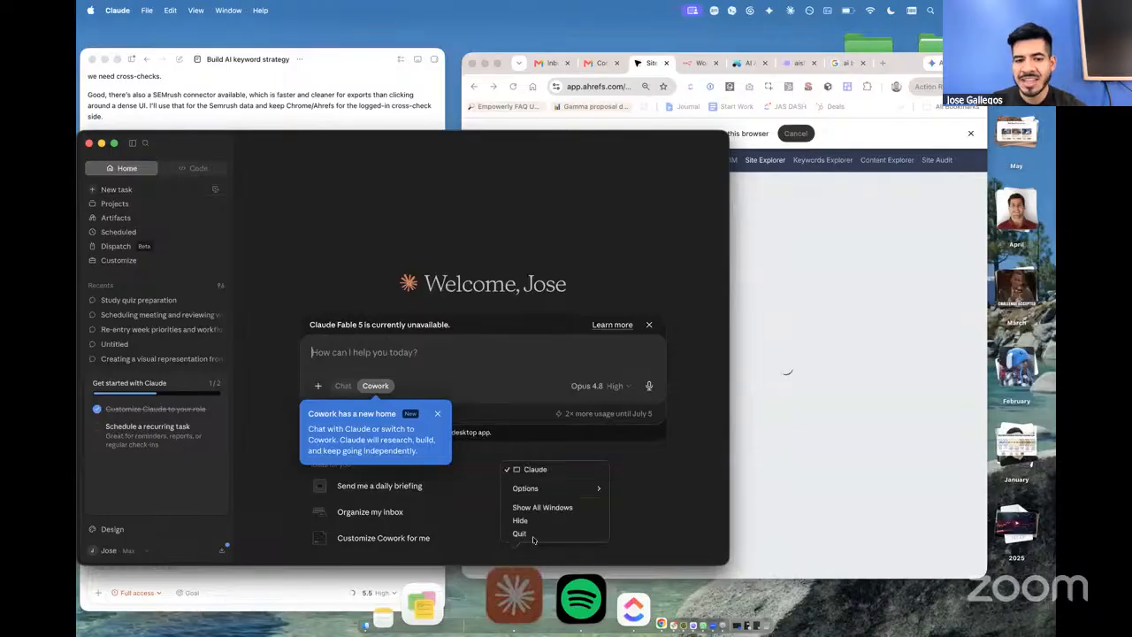
left_click(534, 535)
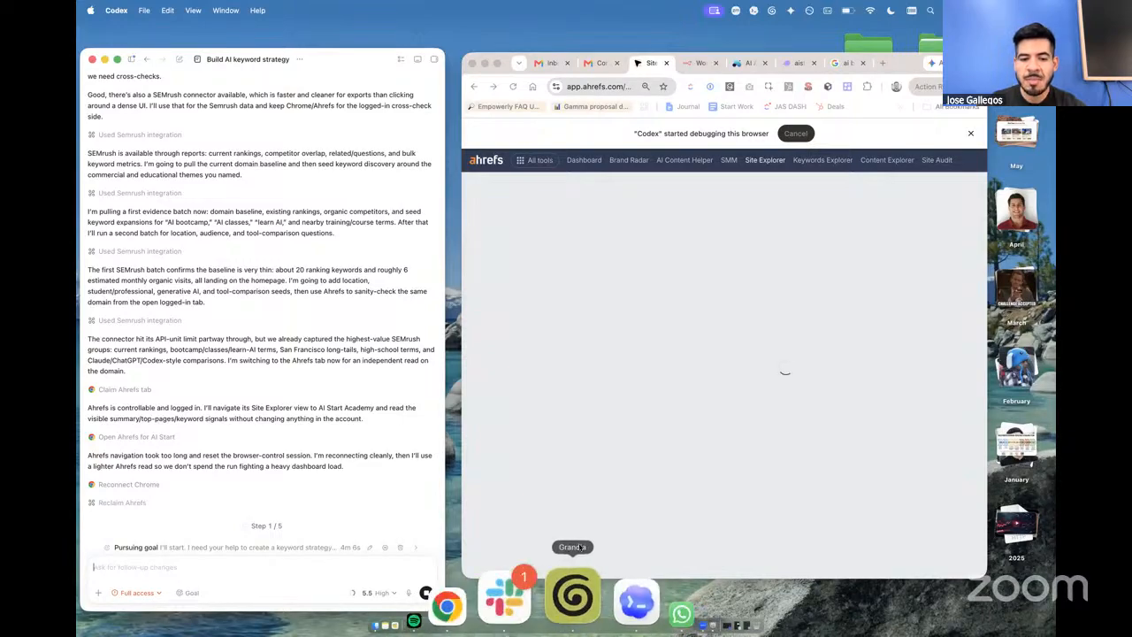
Quit the Granola app and widen the Codex window until it meets the edge of the Chrome window
right_click(575, 595)
left_click(583, 537)
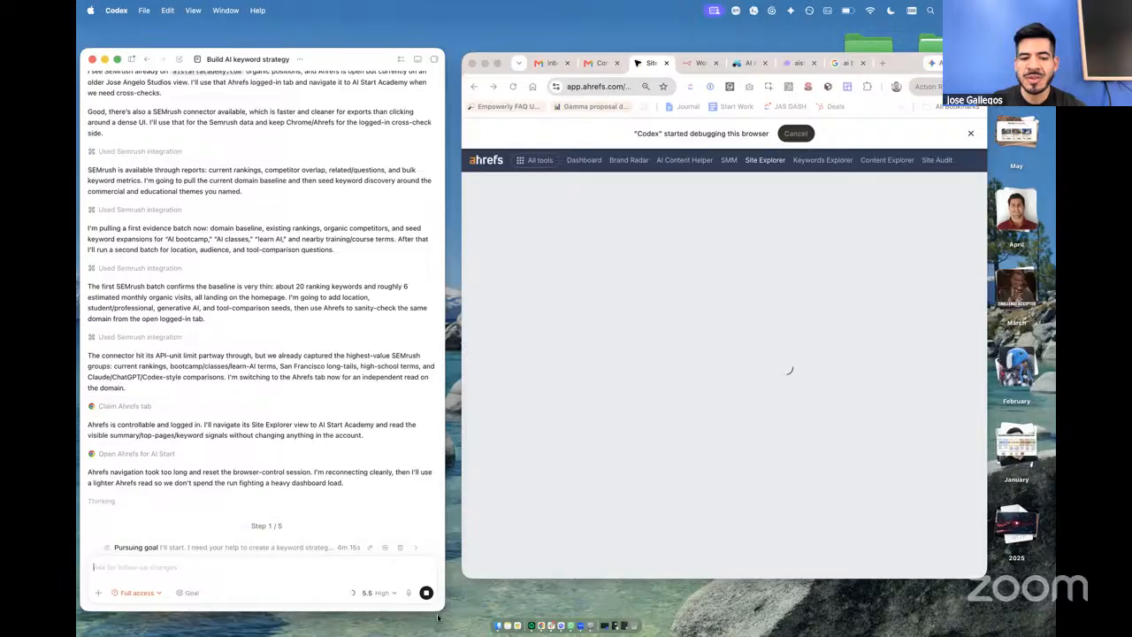
left_click_drag(440, 606, 459, 608)
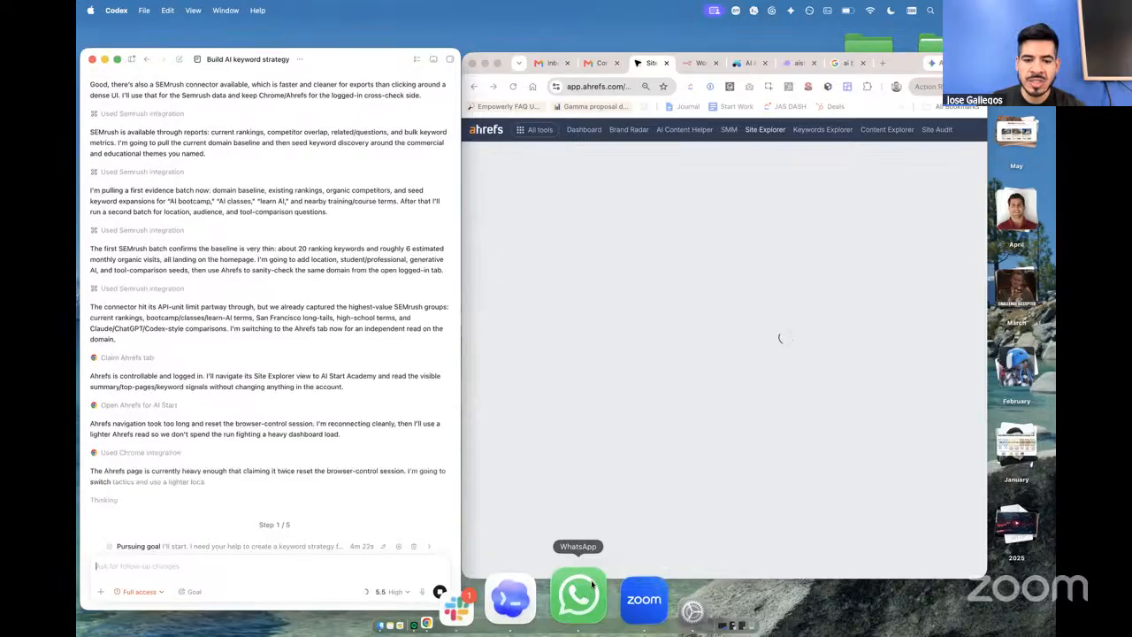
Force quit the WhatsApp app
right_click(592, 575)
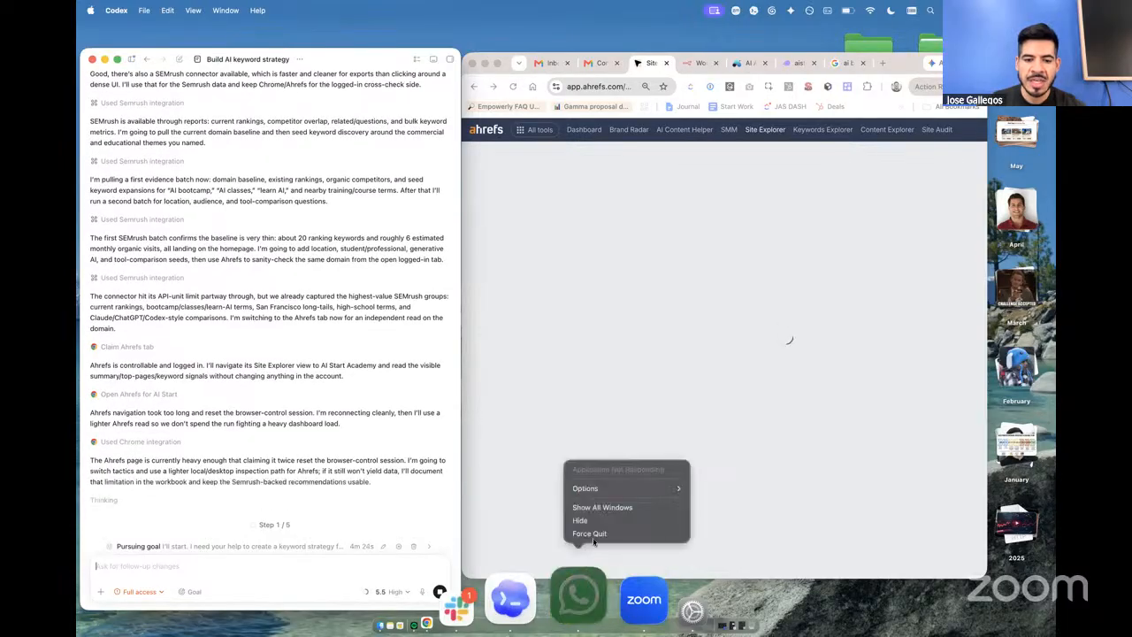
left_click(589, 534)
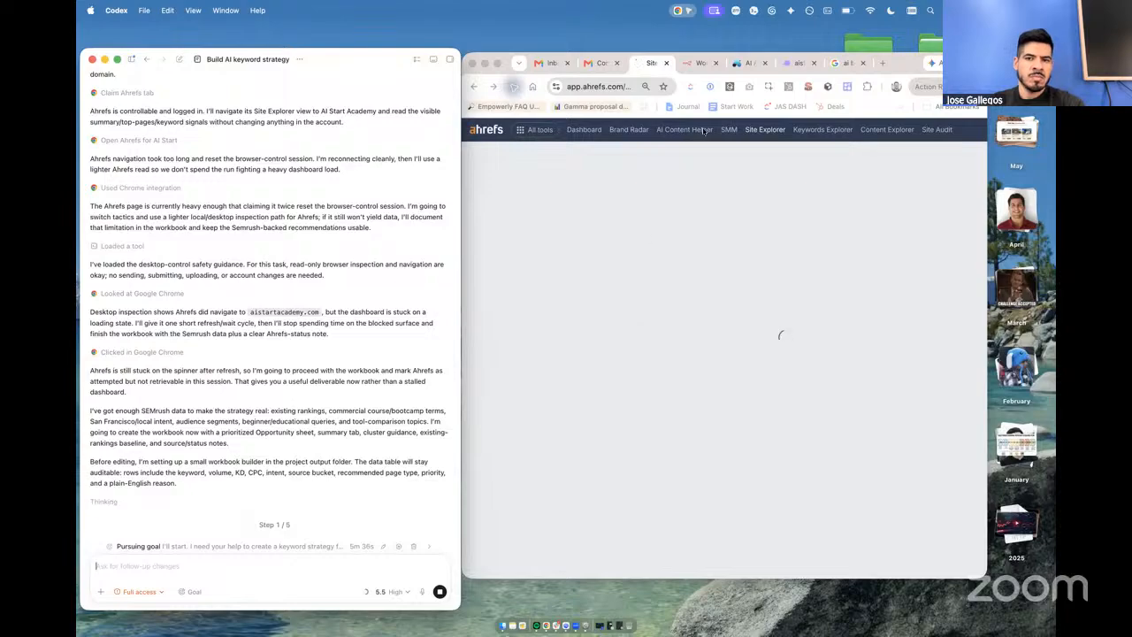
Close the n8n Overview tab in Chrome and shift the Chrome window slightly away from the Codex window
left_click(706, 67)
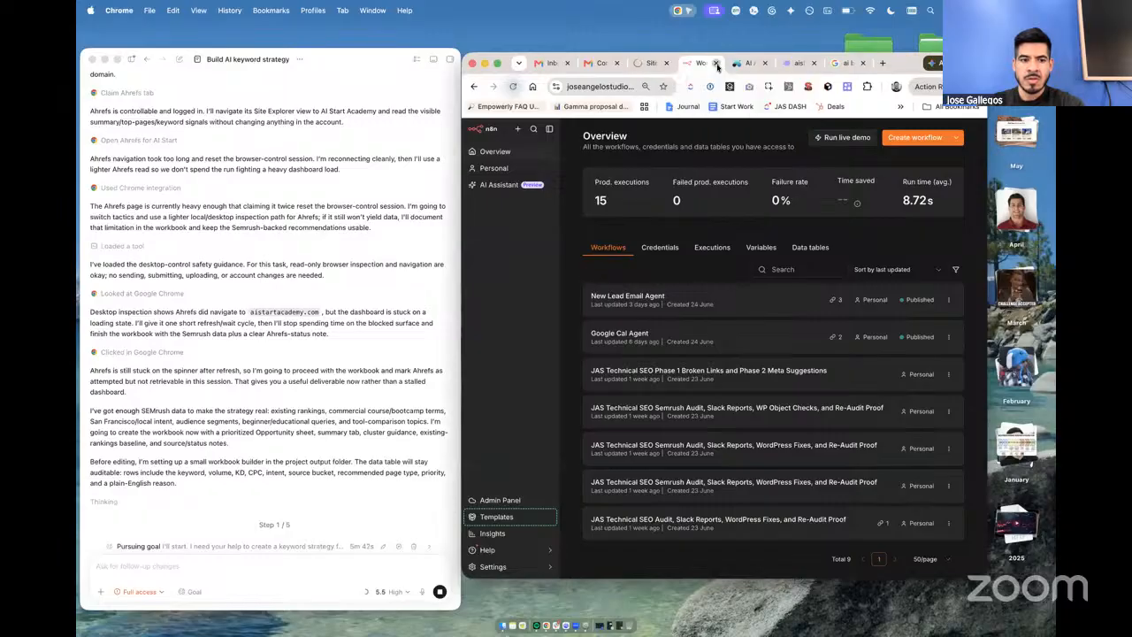
left_click(716, 65)
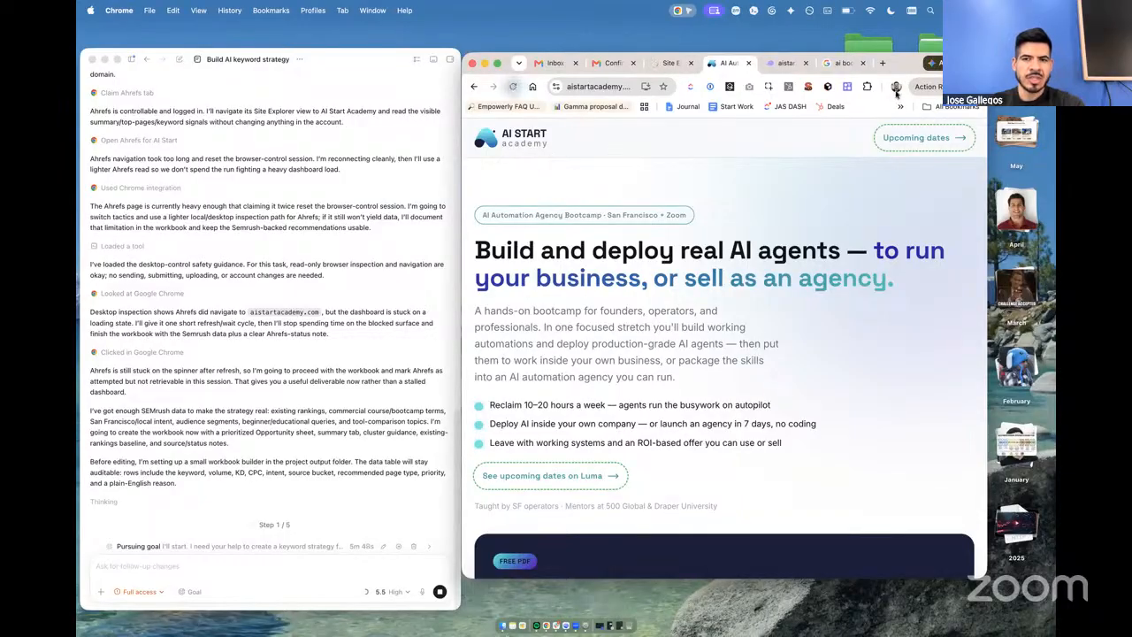
left_click_drag(907, 64, 922, 65)
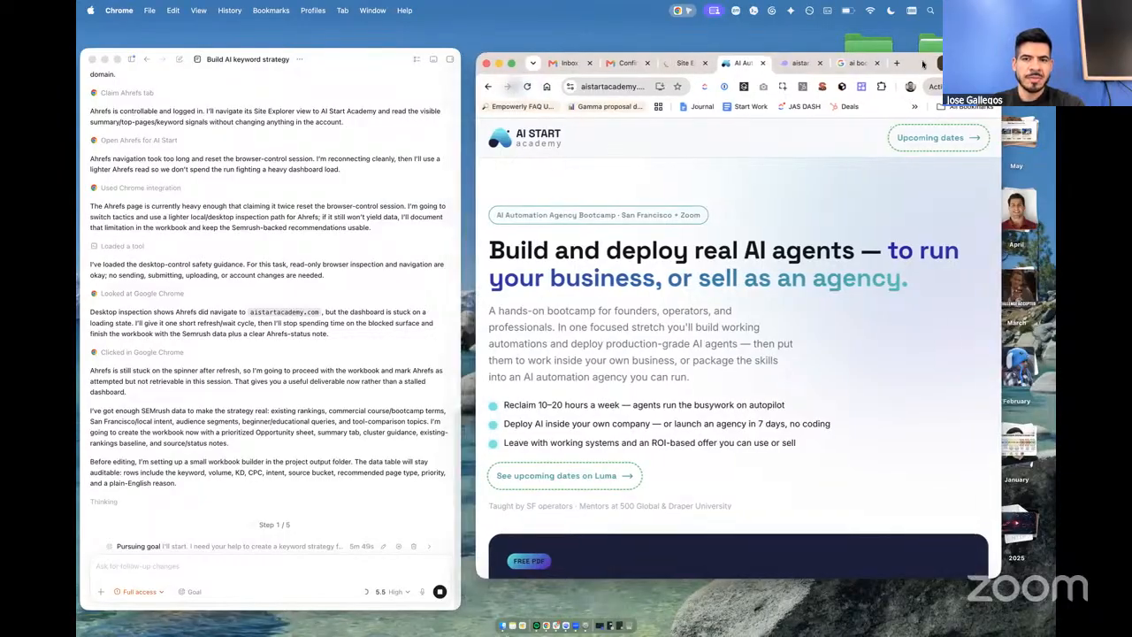
Reload the Ahrefs Site Explorer page and go to the Ahrefs dashboard
left_click(686, 63)
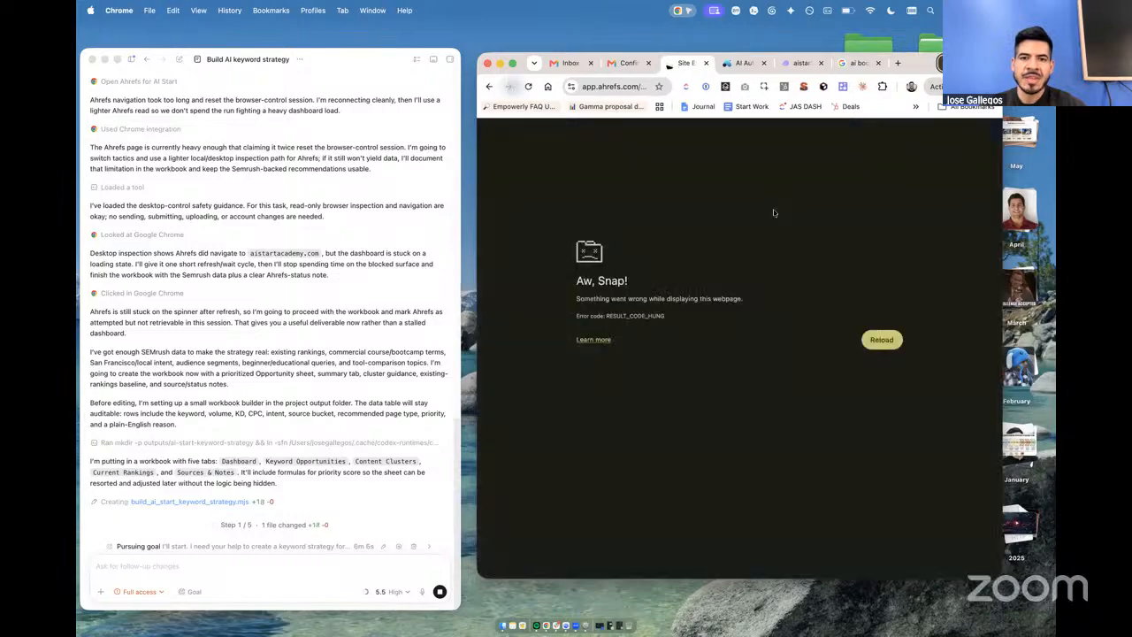
left_click(530, 87)
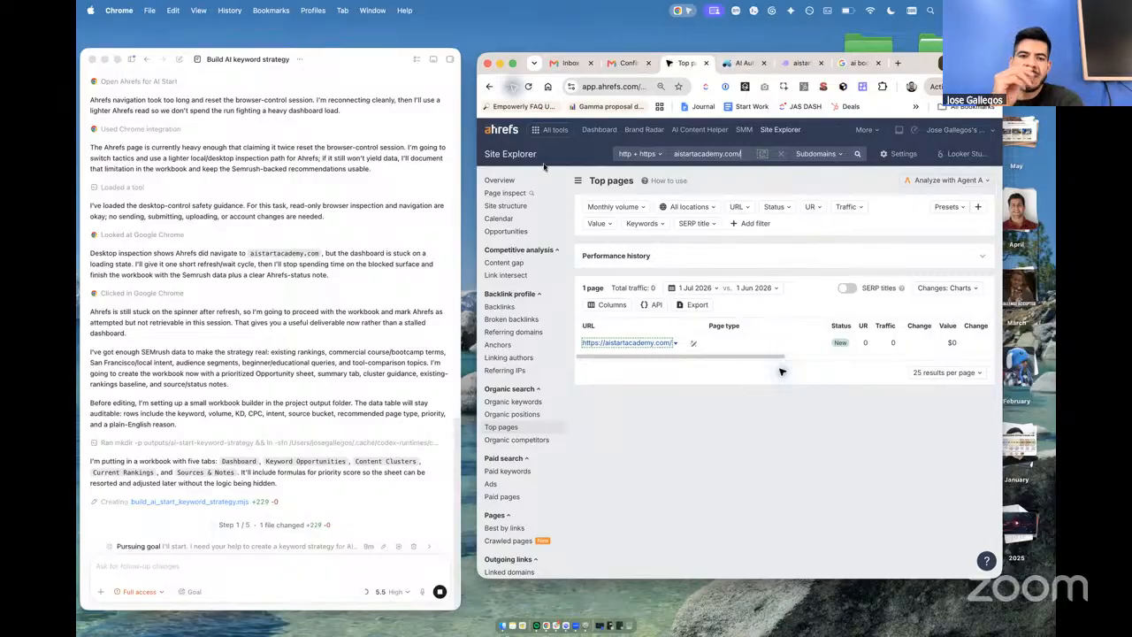
left_click(506, 131)
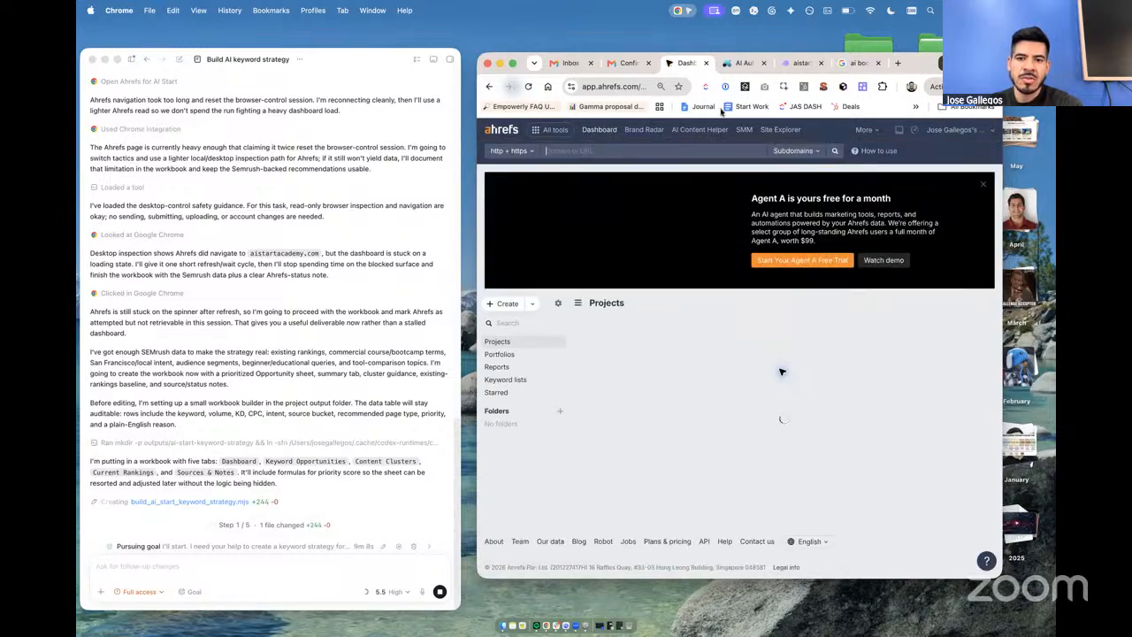
Show the SEMrush Organic Rankings page for aistartacademy.com and widen the Chrome window so it partly overlaps Codex
left_click(795, 62)
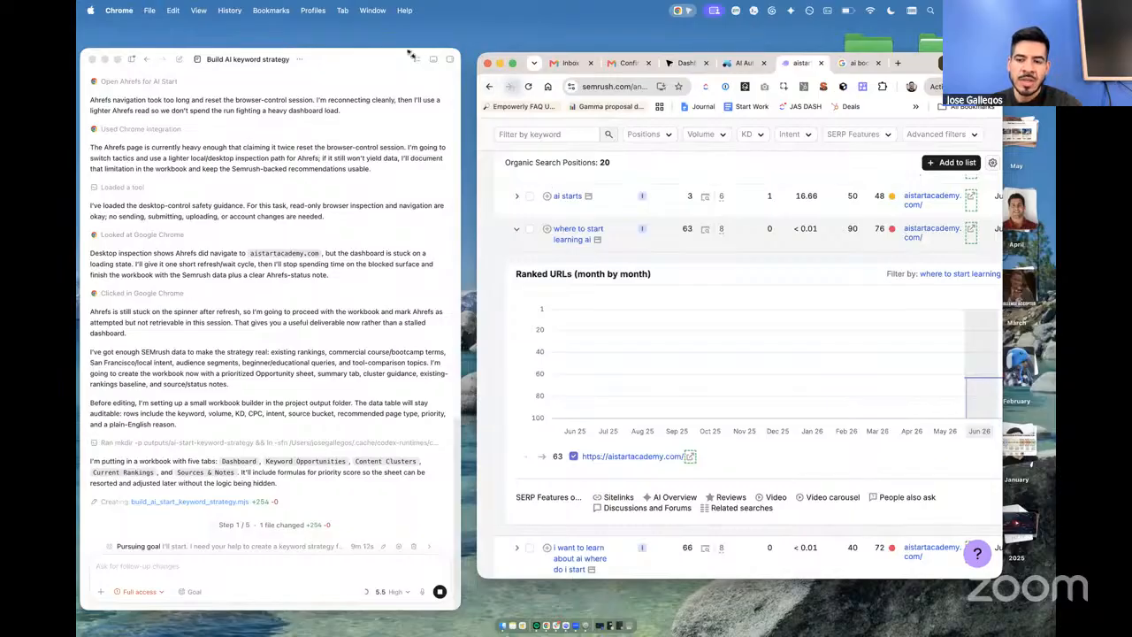
left_click_drag(409, 54, 354, 53)
scroll(545, 204, "up", 7)
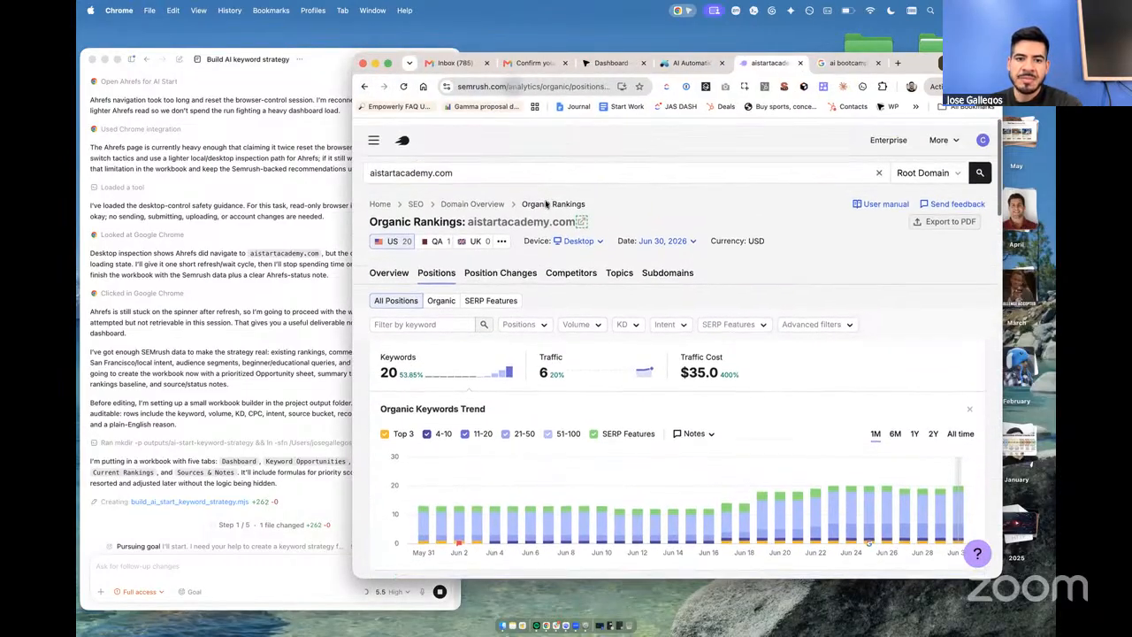
Examine the SEMrush keyword trend and organic search positions, including intent, position, traffic, volume and difficulty of each keyword
scroll(598, 345, "down", 2)
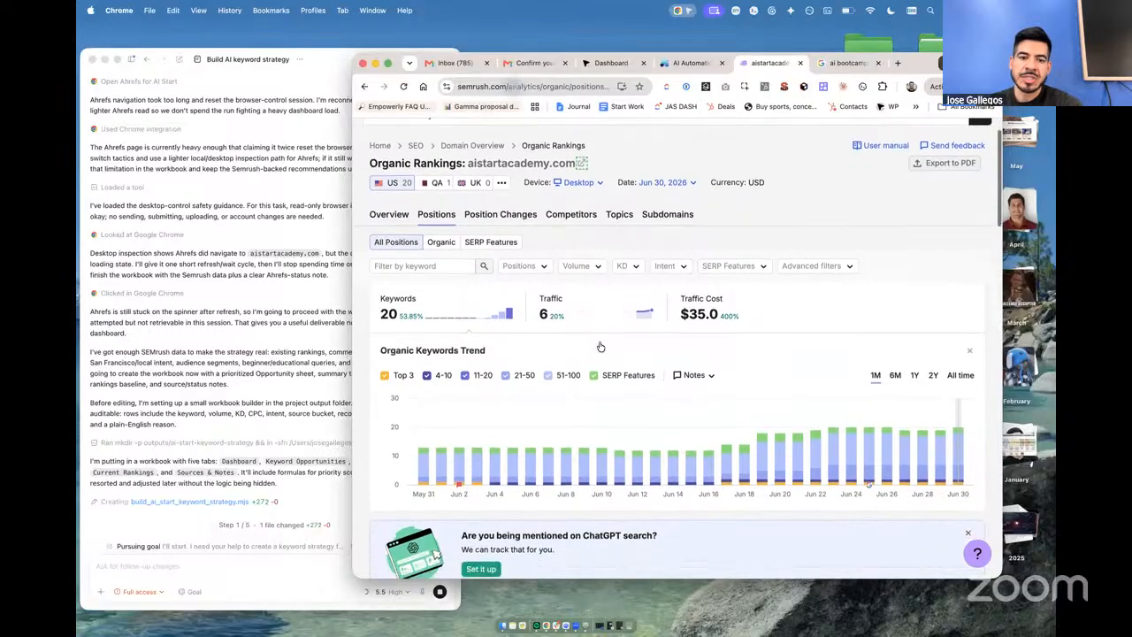
scroll(599, 345, "down", 5)
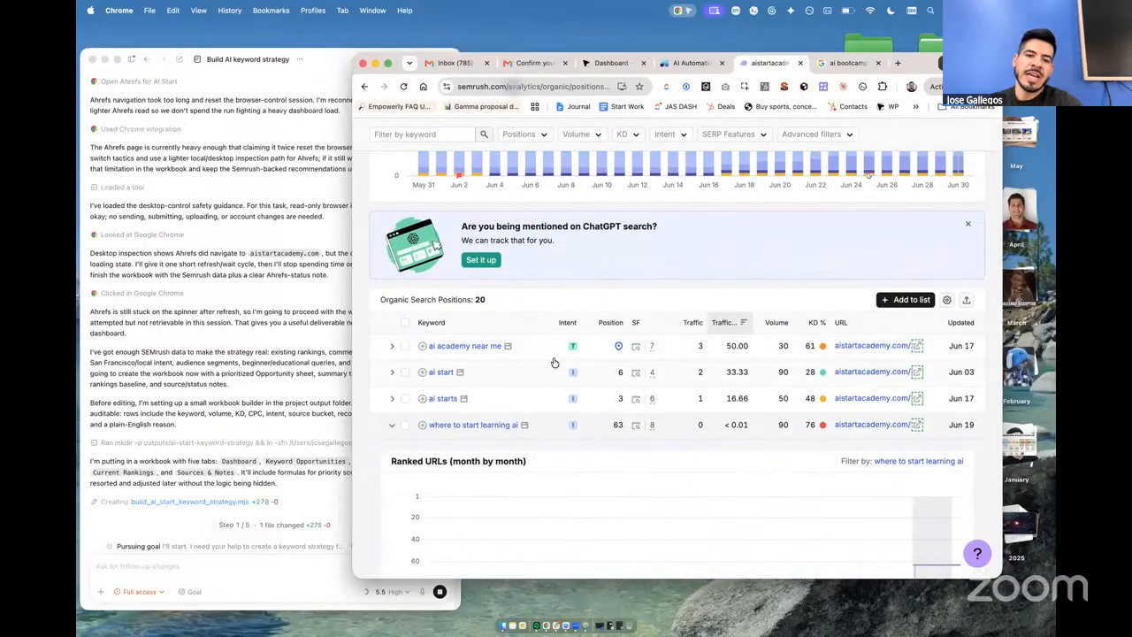
scroll(557, 350, "down", 1)
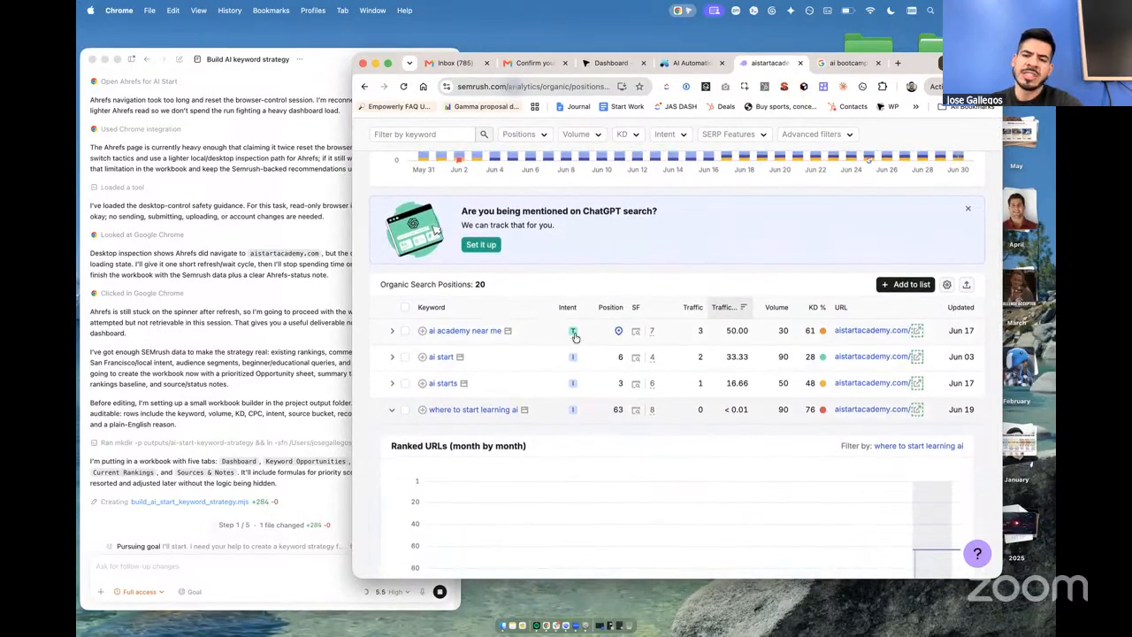
mouse_move(595, 334)
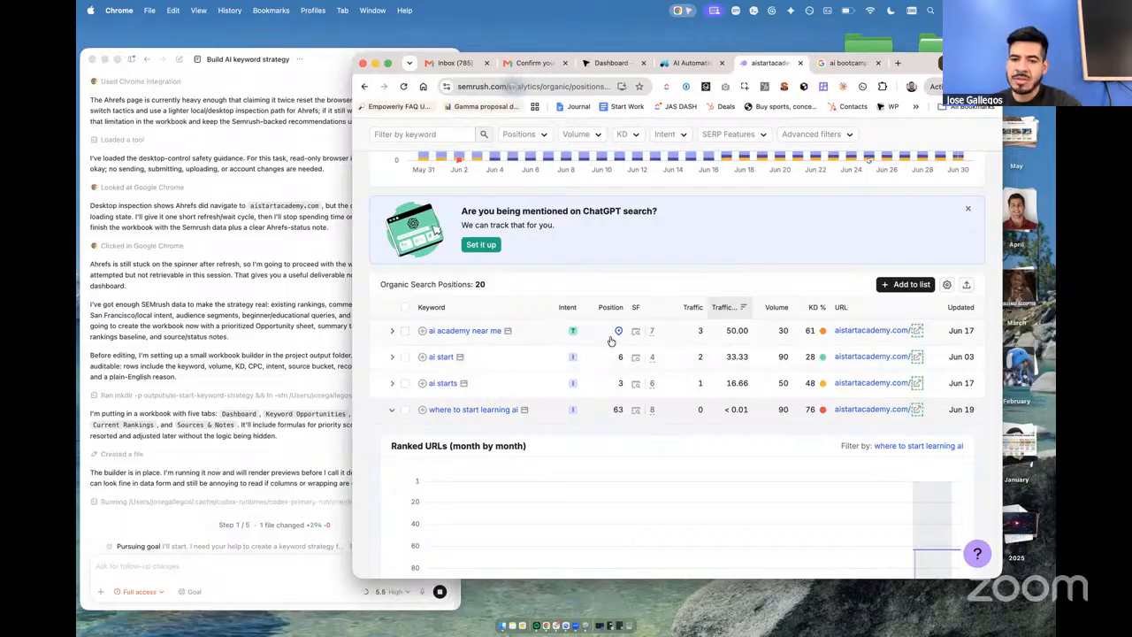
scroll(520, 349, "down", 2)
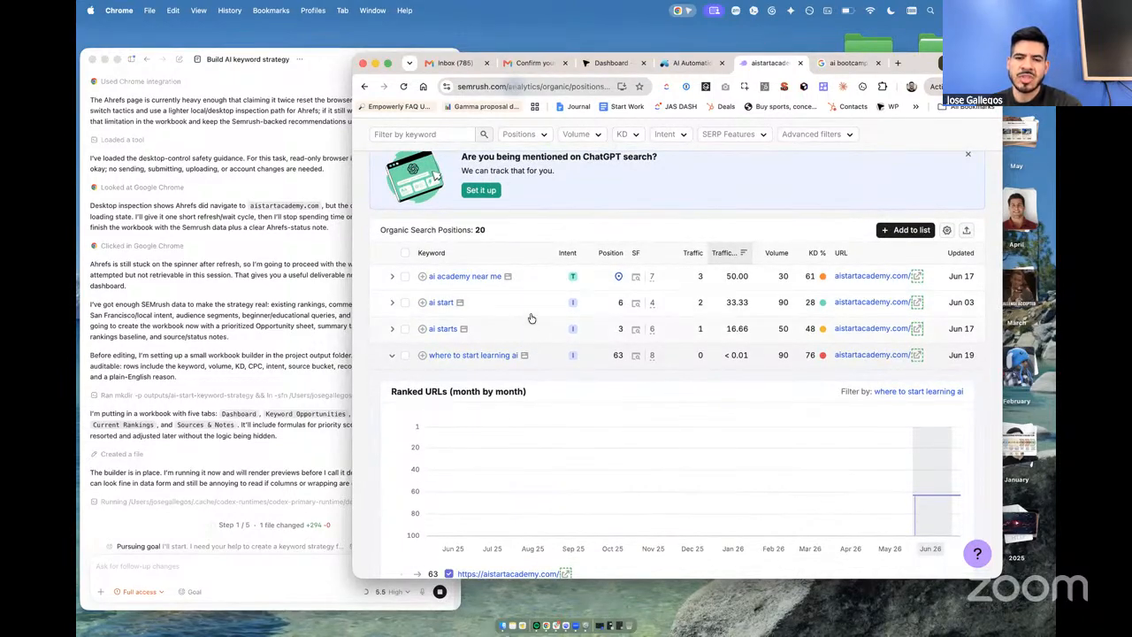
scroll(529, 323, "down", 2)
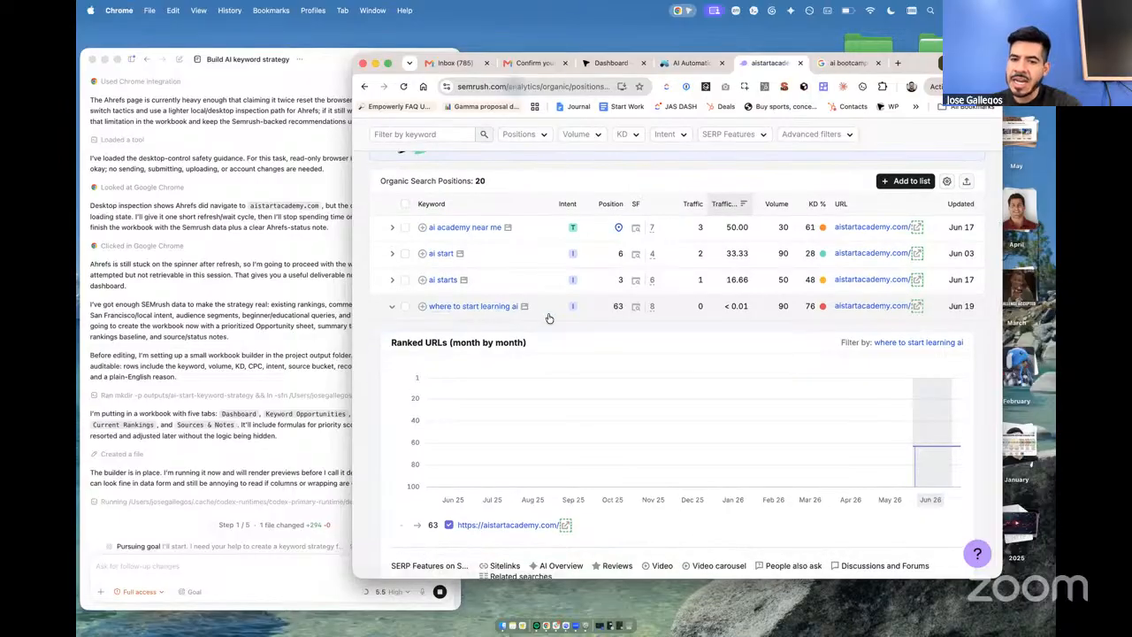
scroll(540, 318, "down", 10)
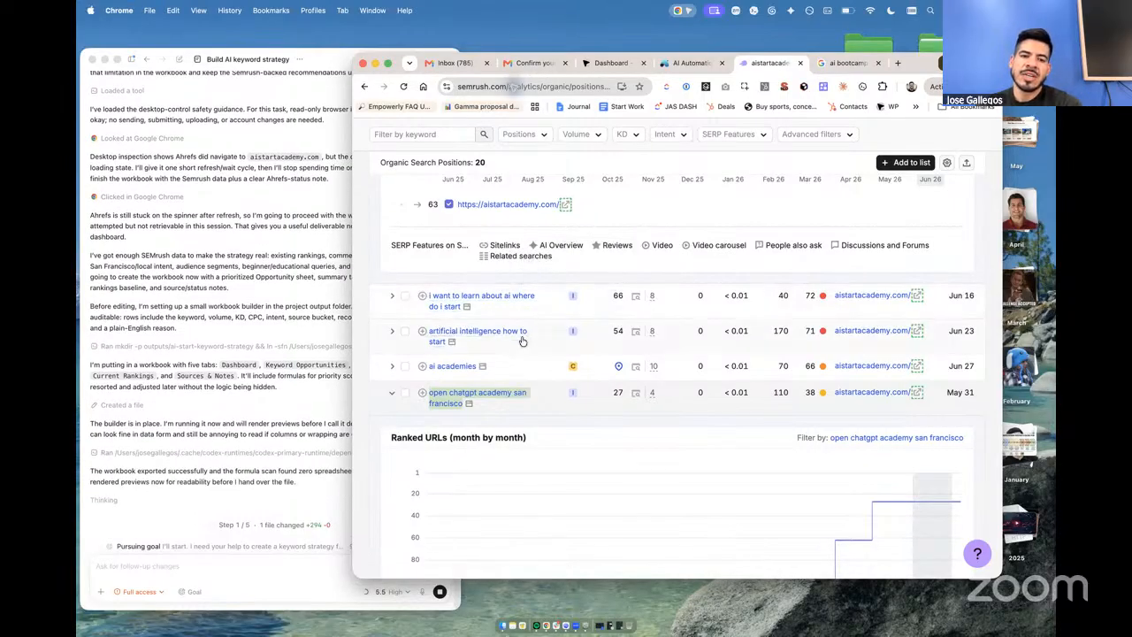
scroll(520, 341, "down", 2)
scroll(522, 342, "down", 2)
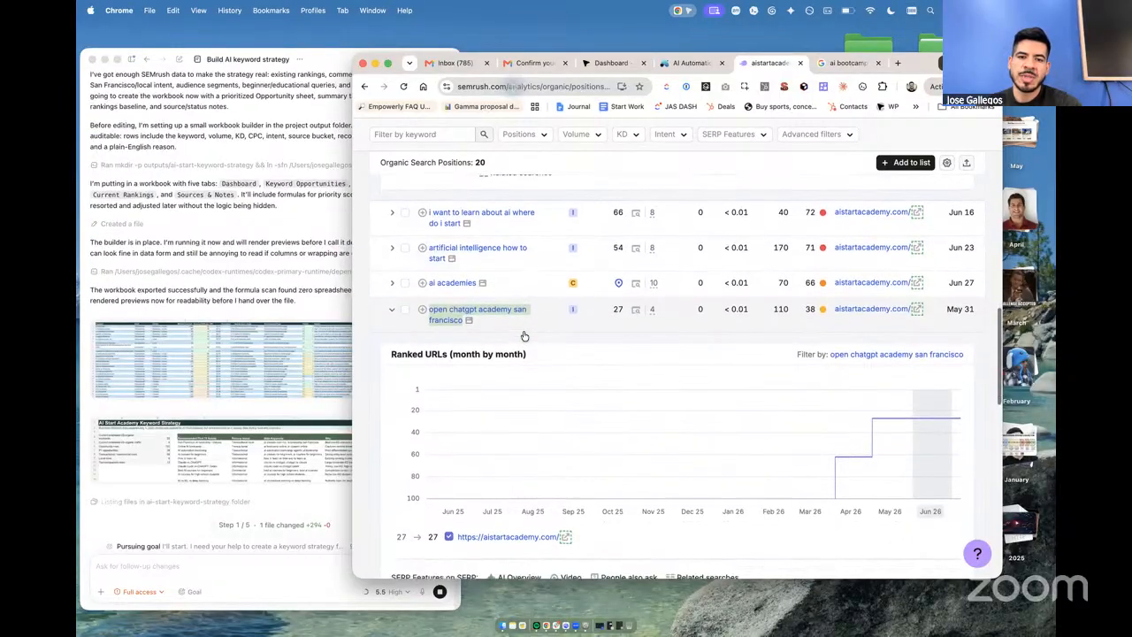
scroll(520, 319, "down", 10)
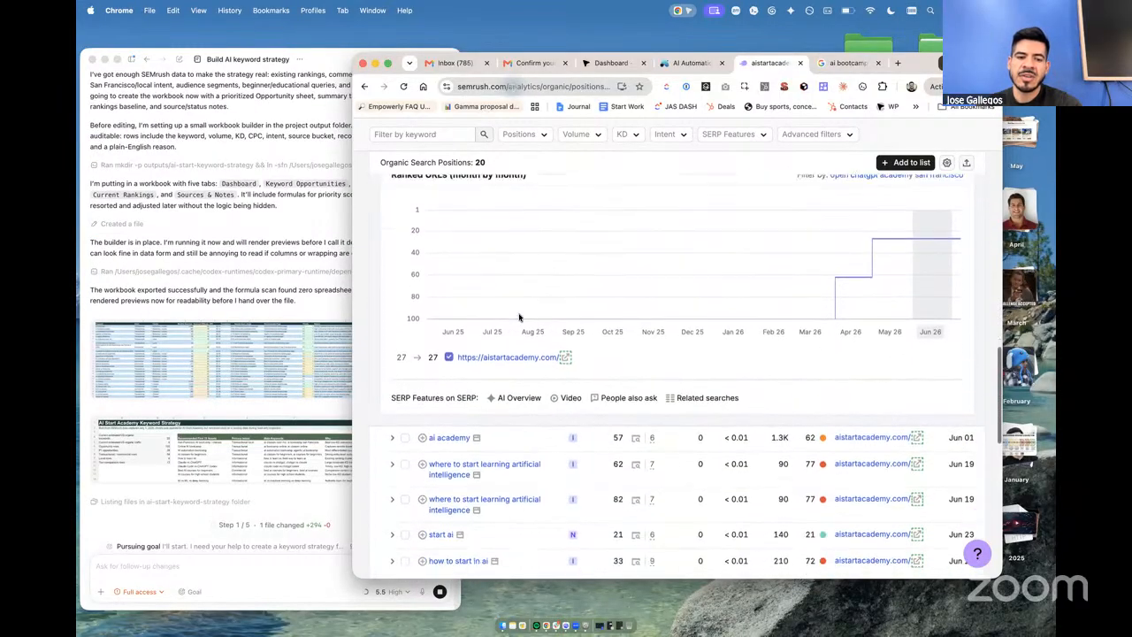
Move the Codex window slightly toward Chrome and bring the SEMrush page back to the front
left_click(325, 290)
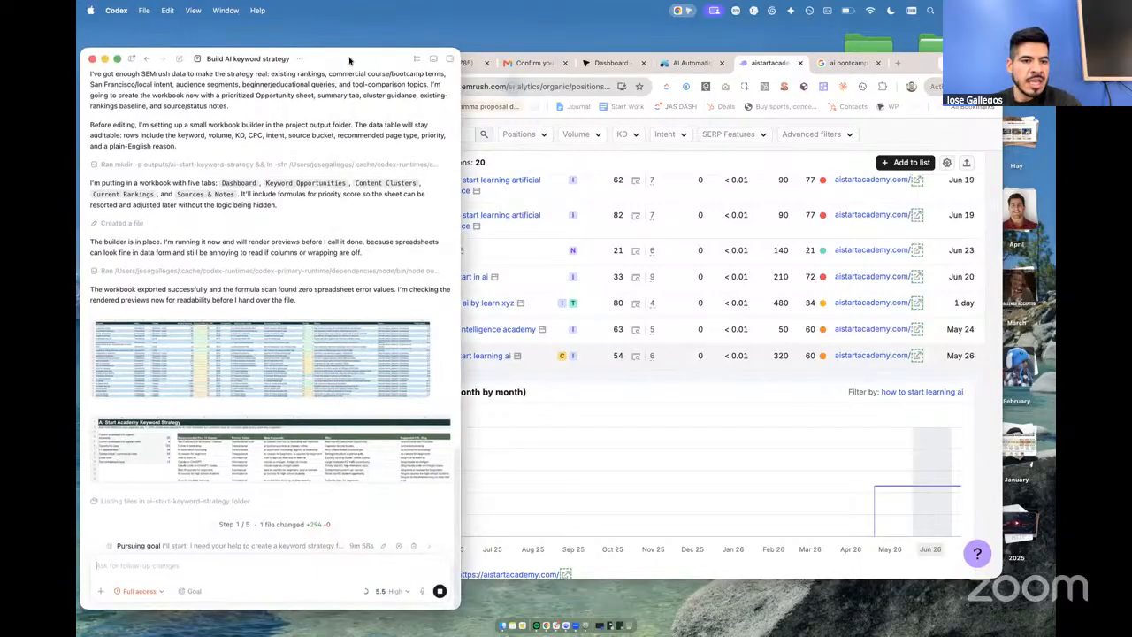
left_click_drag(340, 67, 377, 62)
left_click(581, 439)
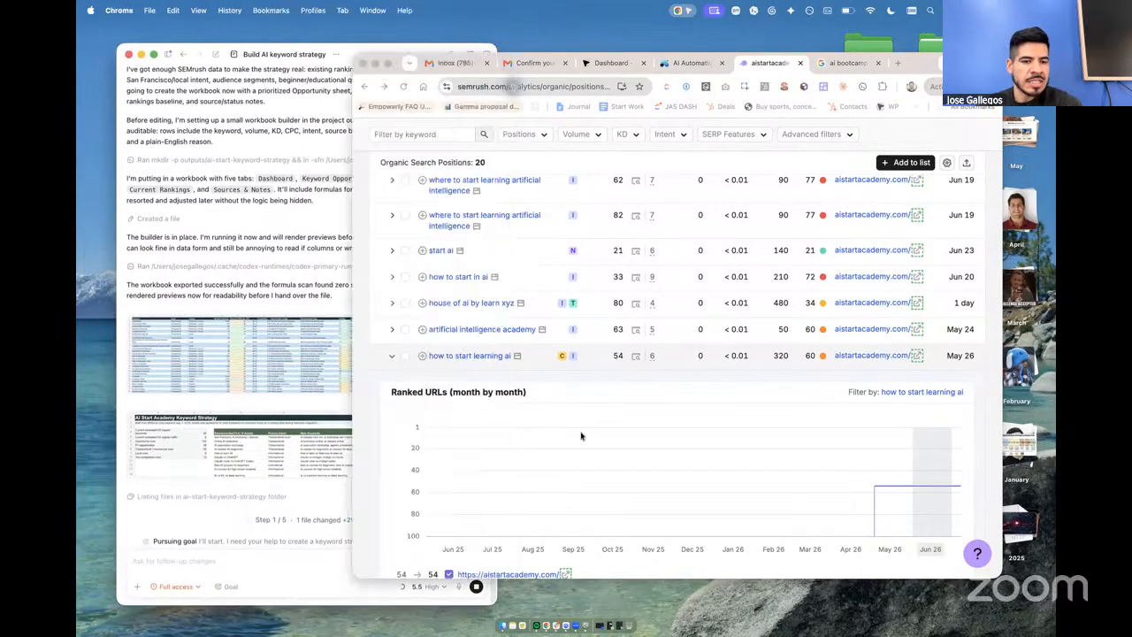
Review the remaining organic search positions and set the Organic Keywords Trend chart to the one-year (1Y) range
scroll(501, 348, "down", 4)
scroll(499, 349, "down", 3)
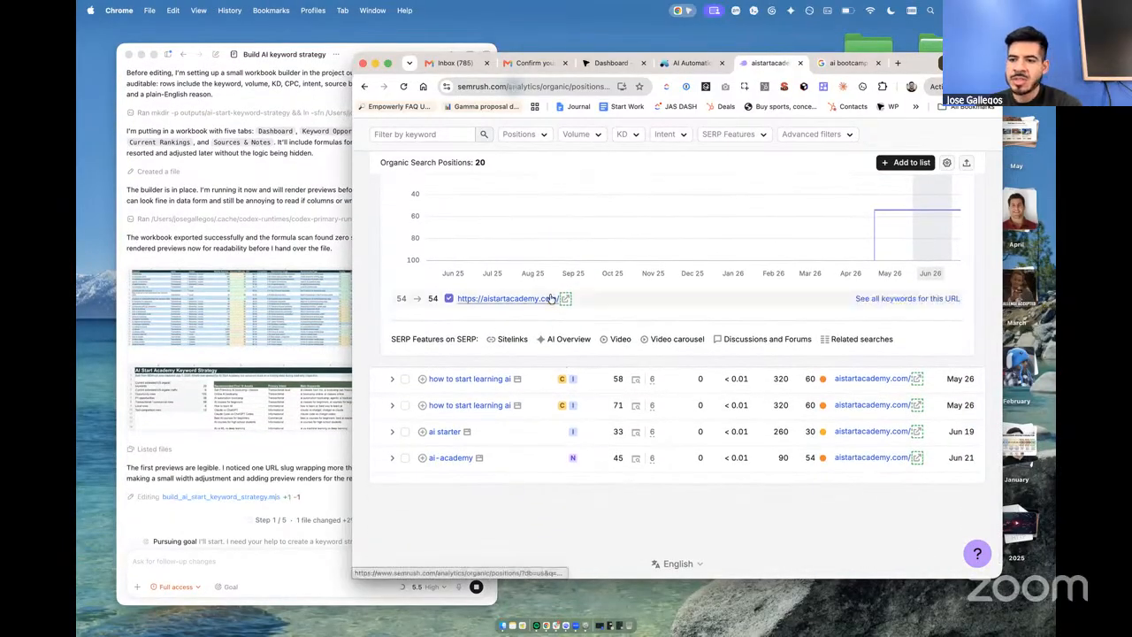
scroll(551, 298, "up", 12)
scroll(618, 299, "up", 8)
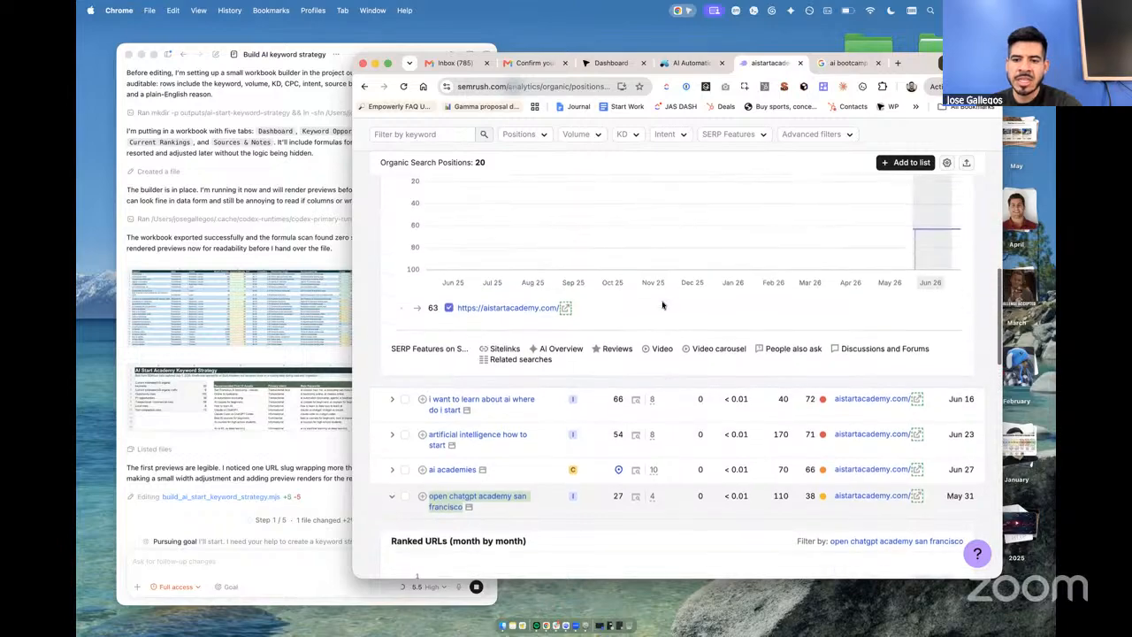
scroll(667, 301, "up", 1)
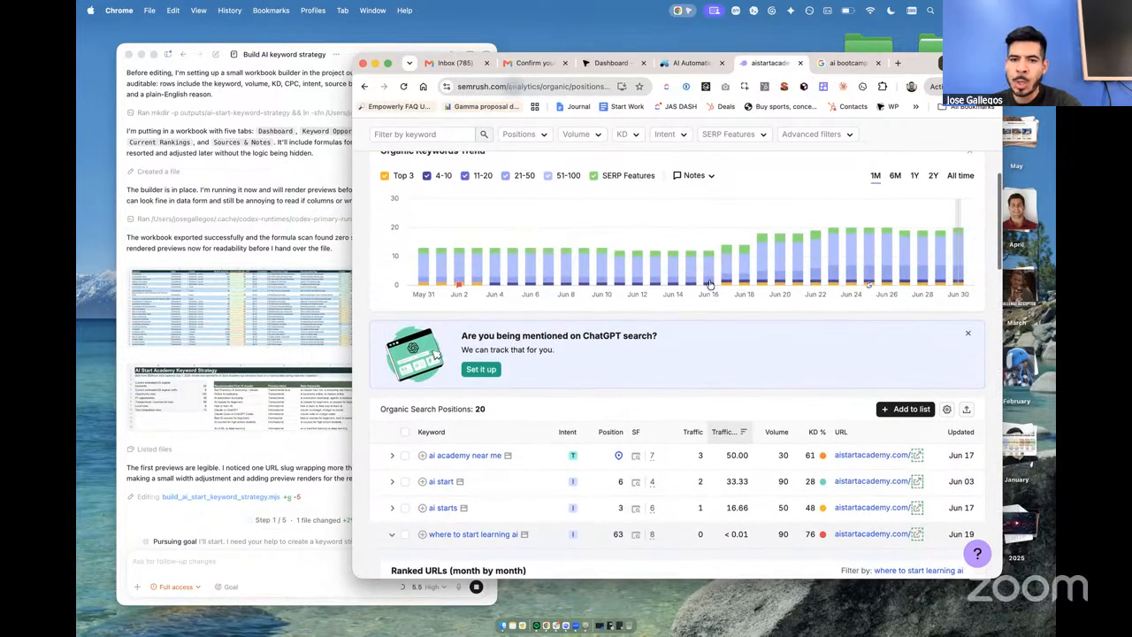
left_click(911, 181)
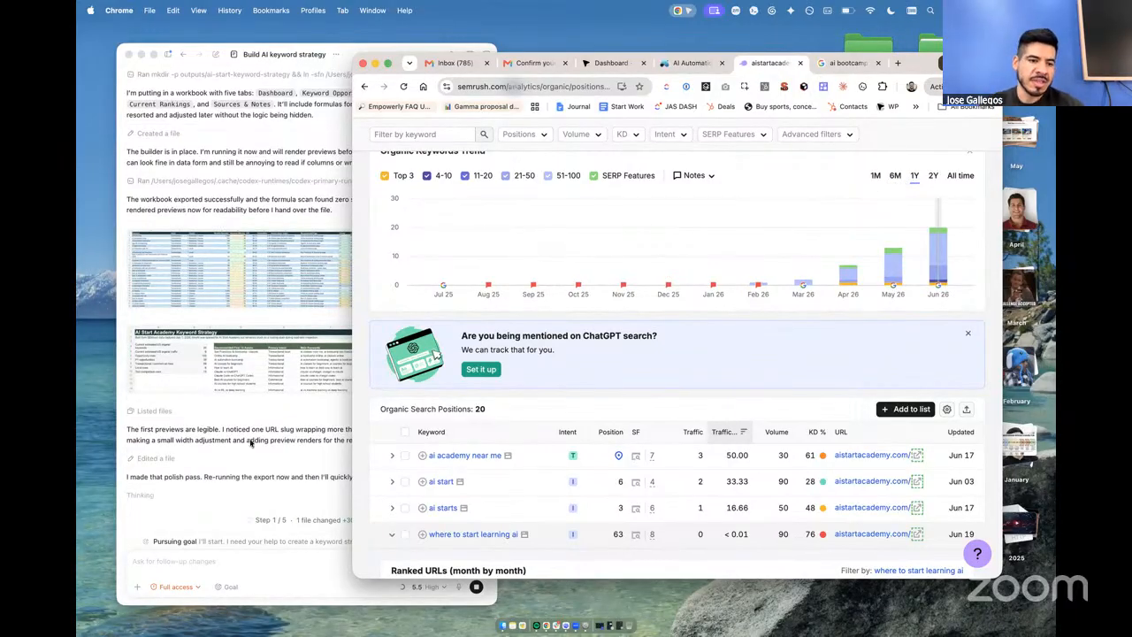
Bring Codex to the front, widen its window over Chrome and enlarge its interface text
left_click(301, 439)
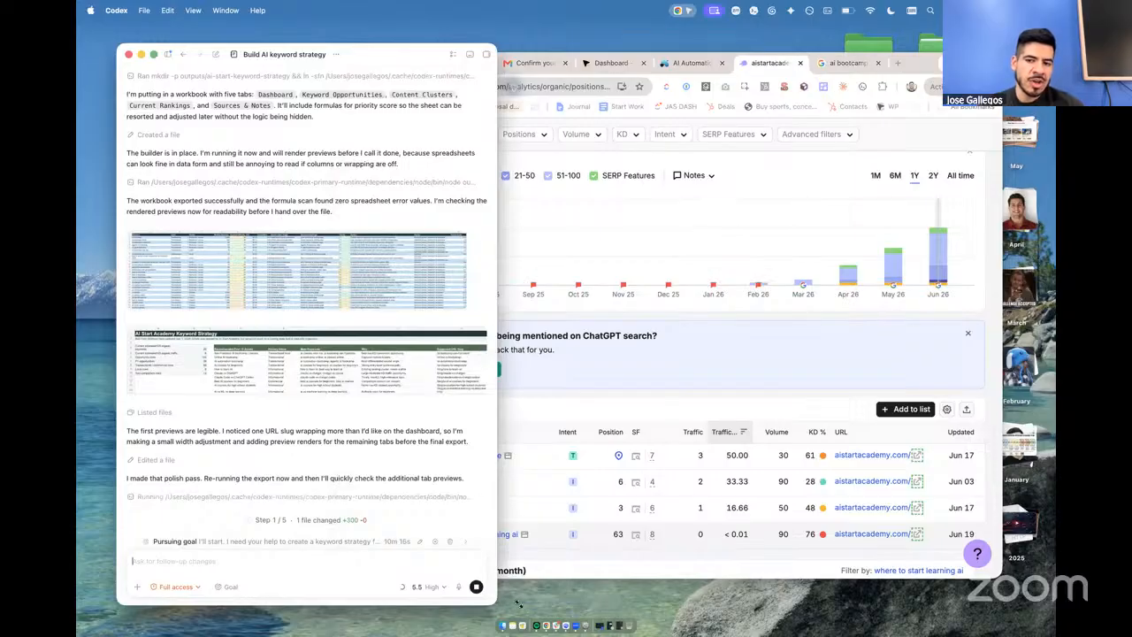
left_click_drag(519, 604, 738, 616)
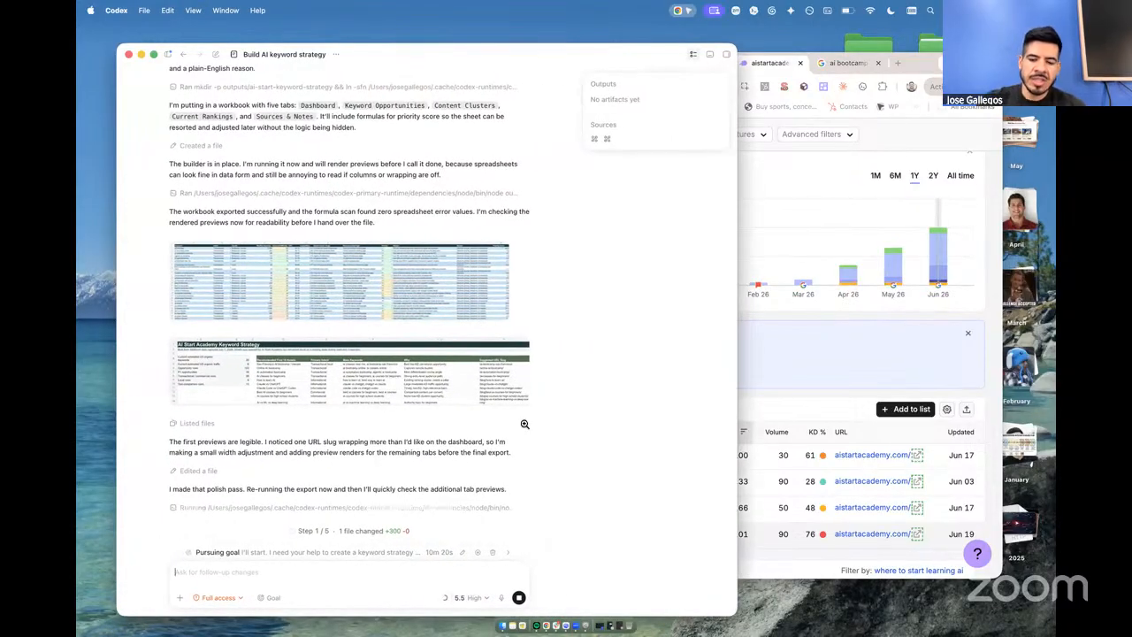
key("super+equal")
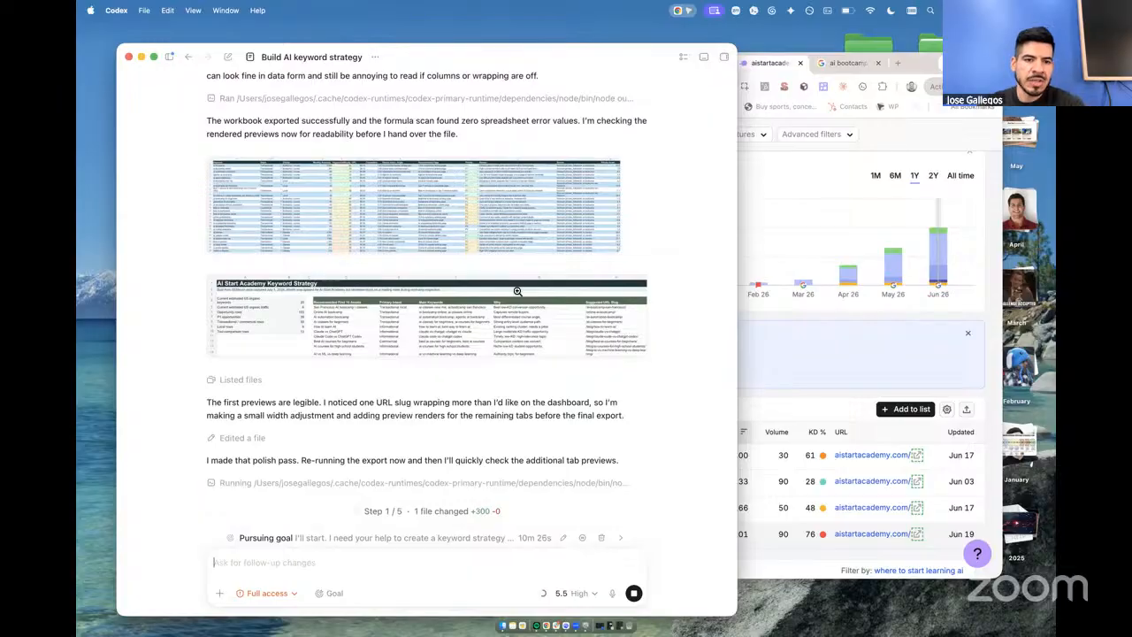
Examine the preview image of the keyword opportunities table in the Codex thread at 75% zoom and close it
left_click(304, 199)
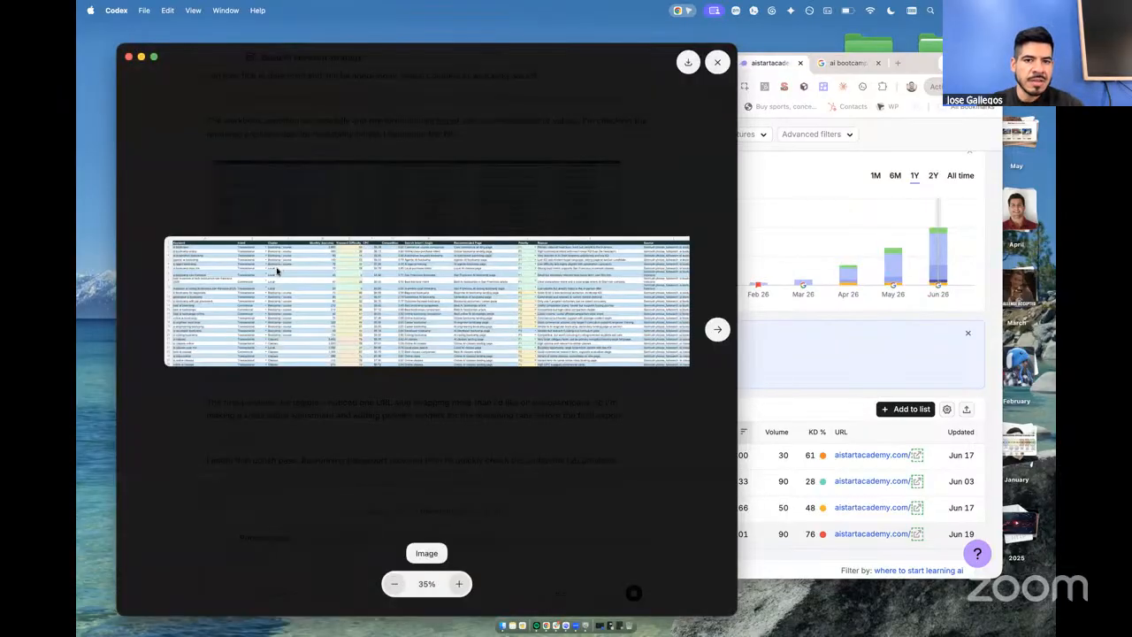
left_click(460, 584)
left_click(460, 583)
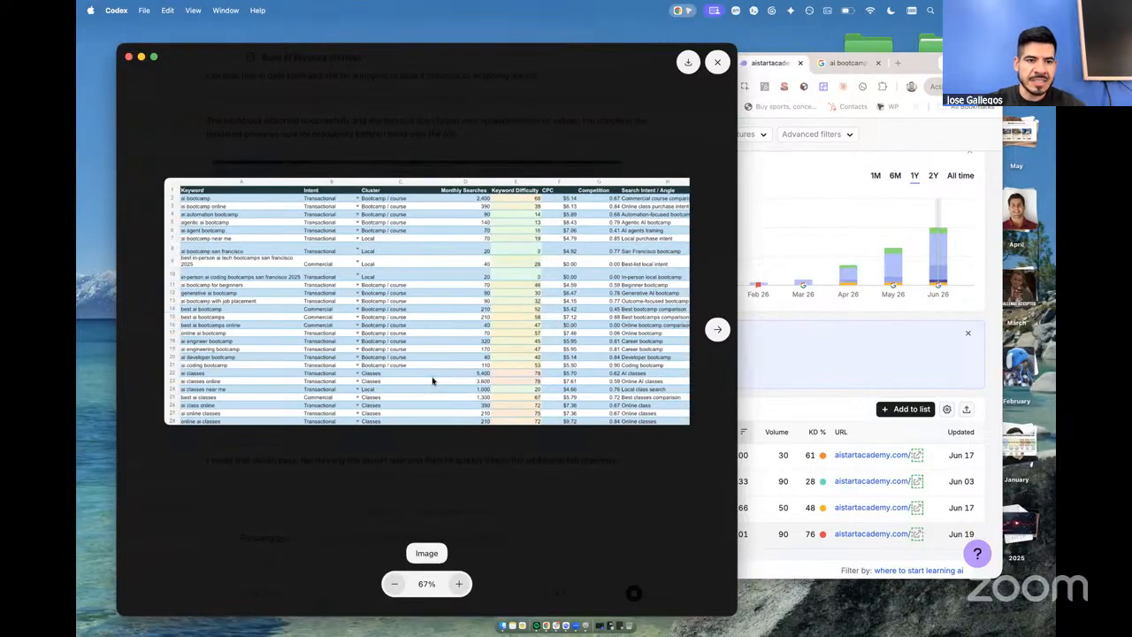
left_click(459, 584)
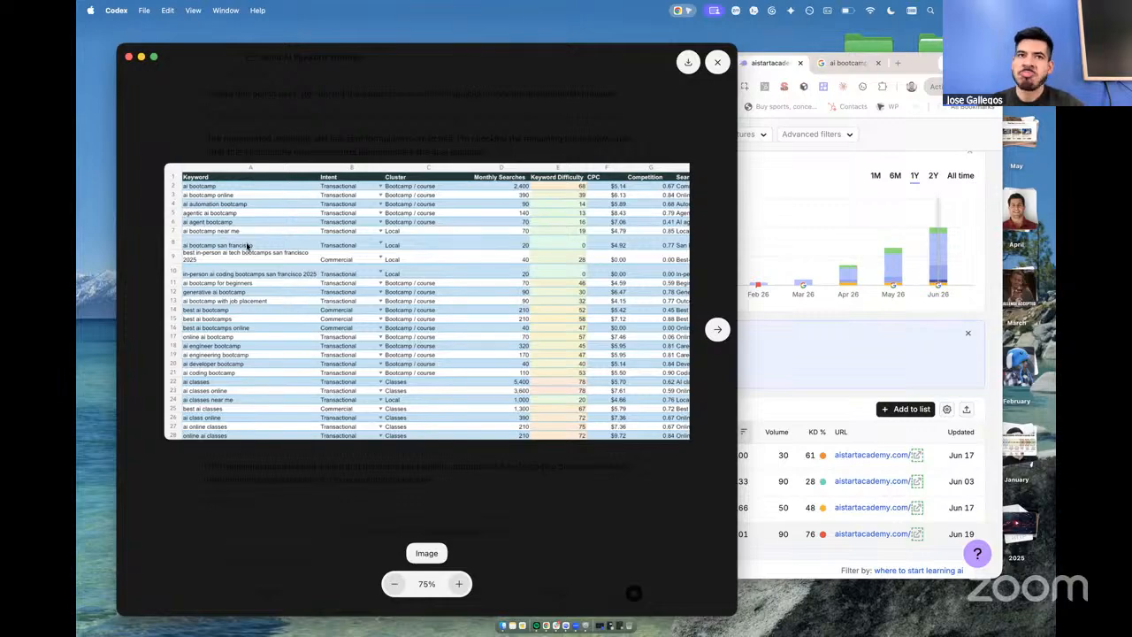
key("Escape")
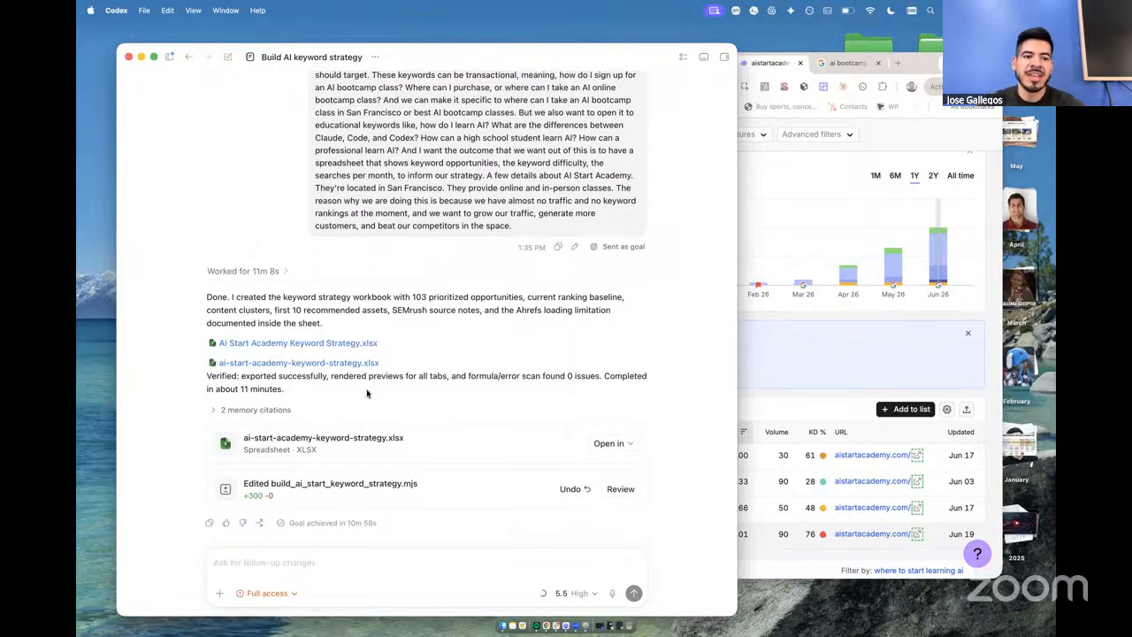
Open ai-start-academy-keyword-strategy.xlsx from the Codex result in Numbers and widen the Numbers window
left_click(498, 440)
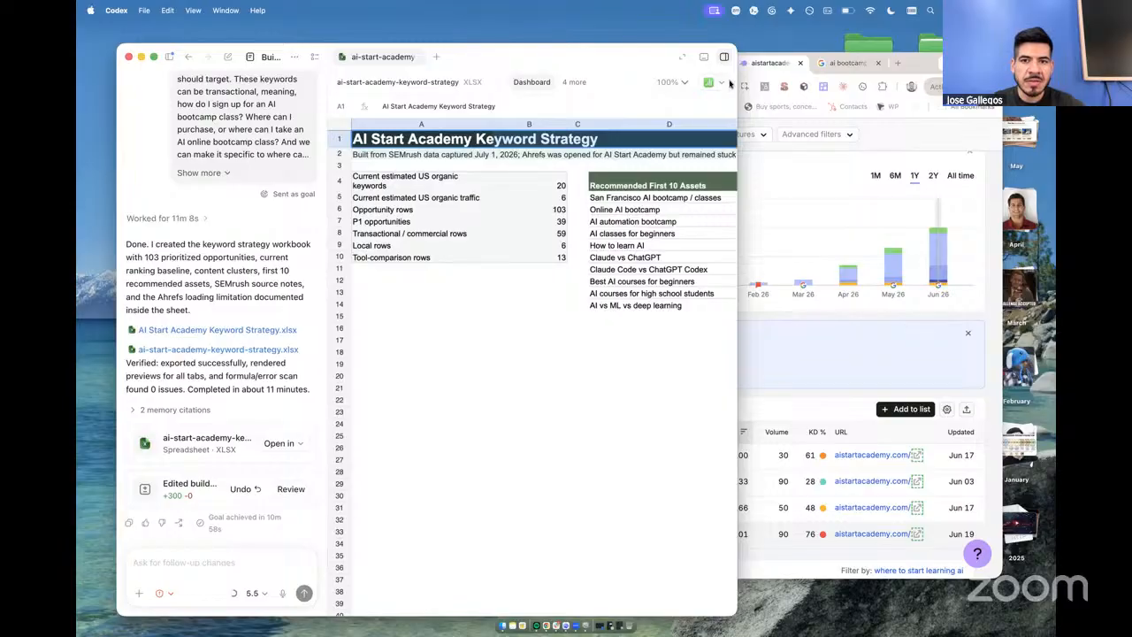
left_click(716, 82)
left_click(652, 107)
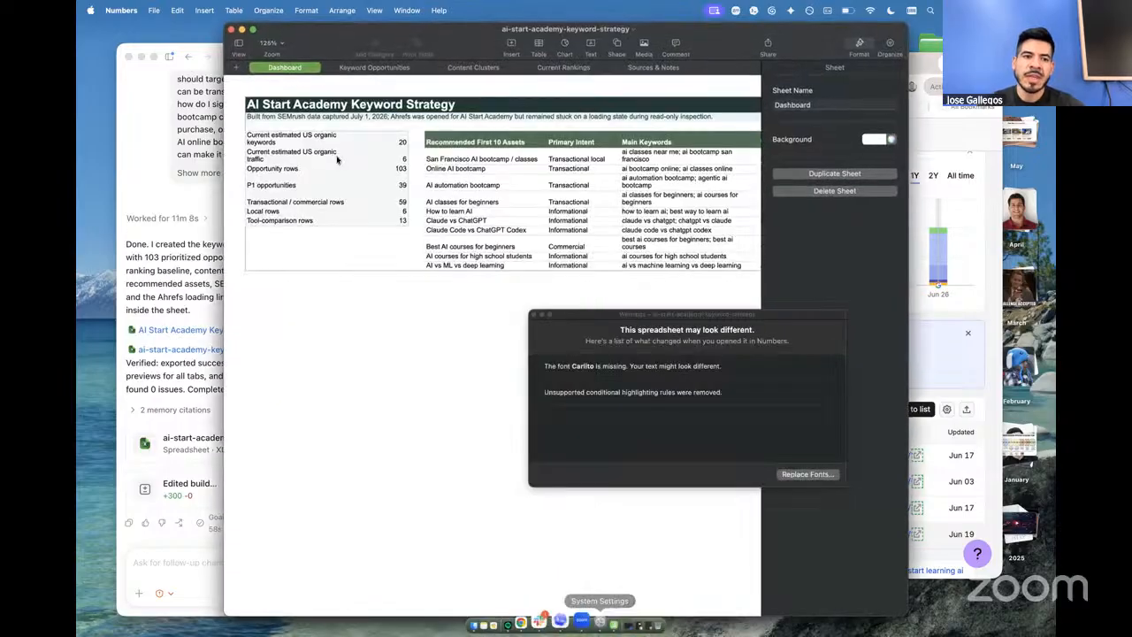
double_click(228, 25)
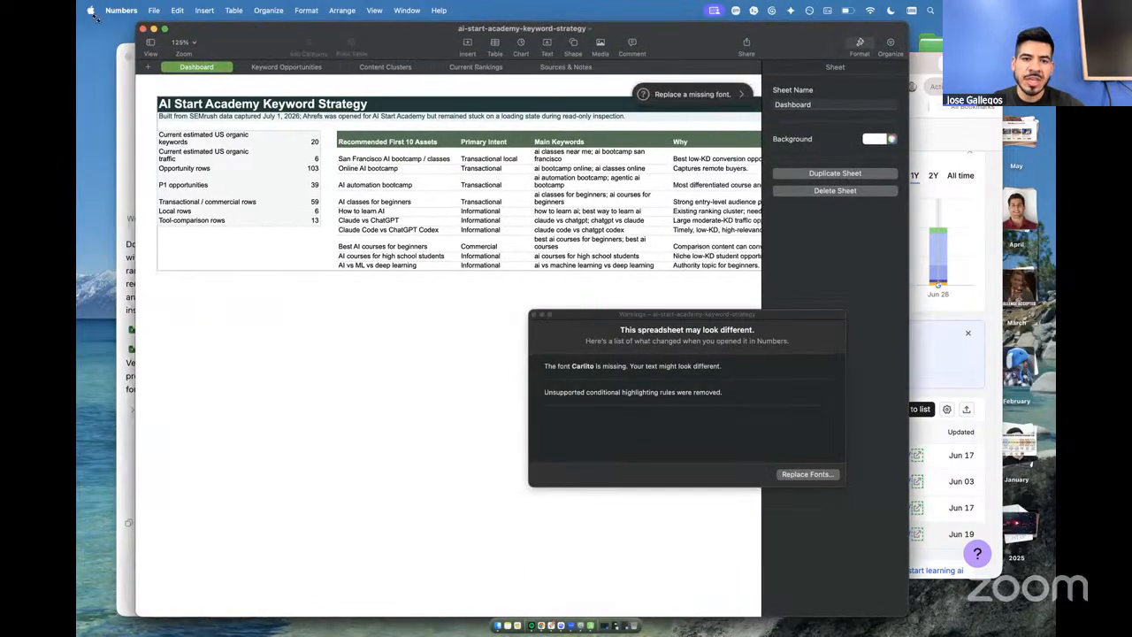
Widen the spreadsheet window further and close the warnings about the missing font and unsupported highlighting rules
left_click_drag(906, 24, 1053, 25)
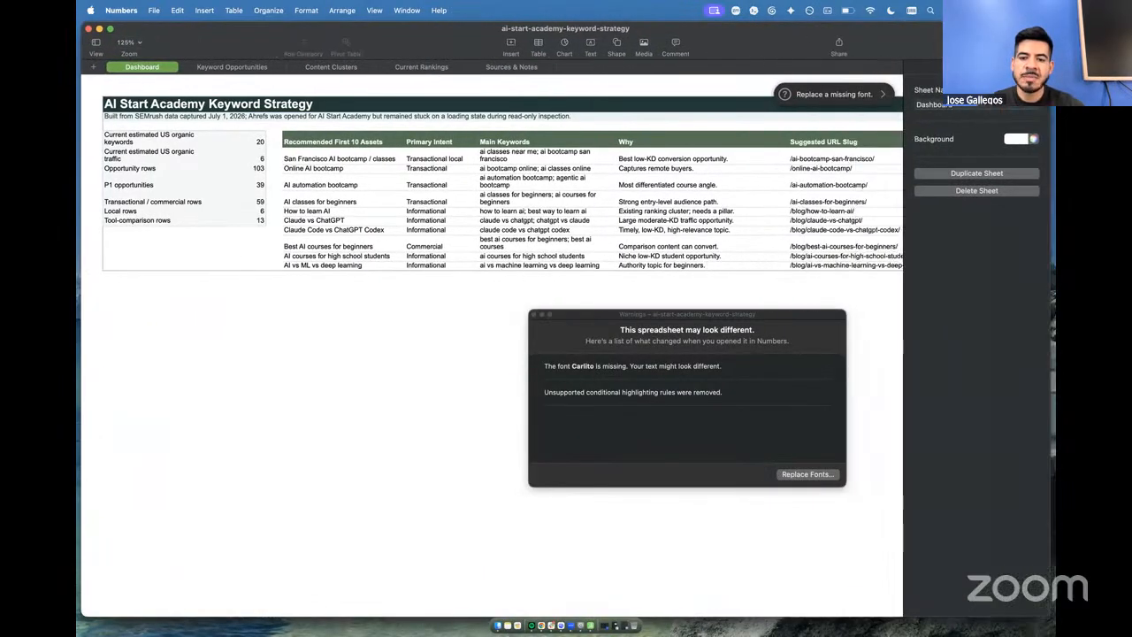
left_click(534, 315)
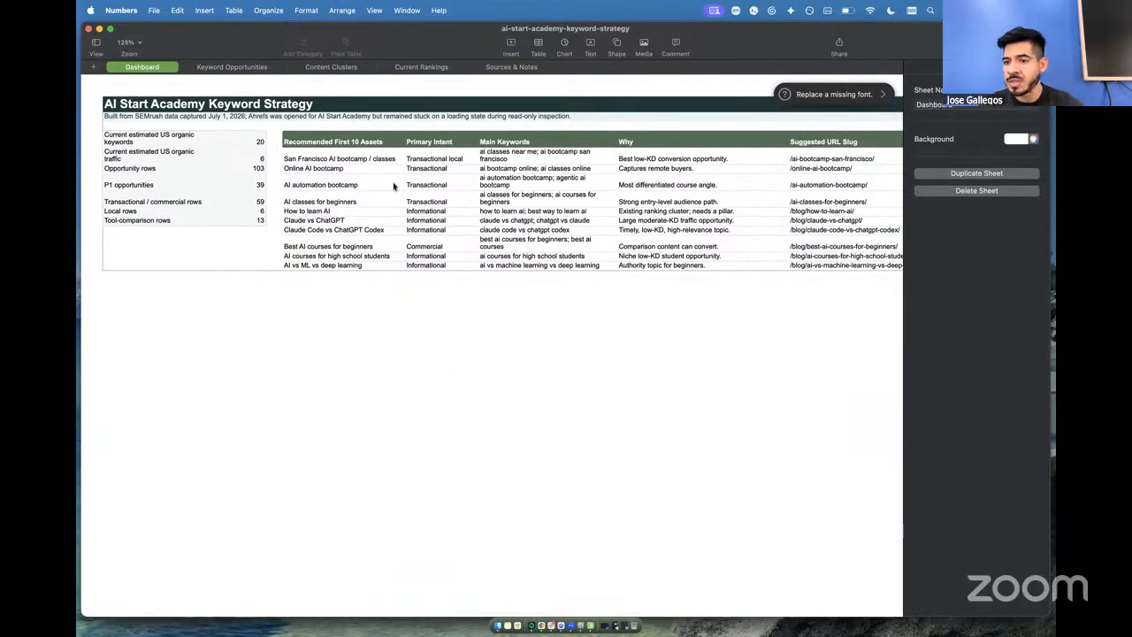
Open the Keyword Opportunities sheet and enlarge its view to 200% with the table's first rows showing
left_click(240, 70)
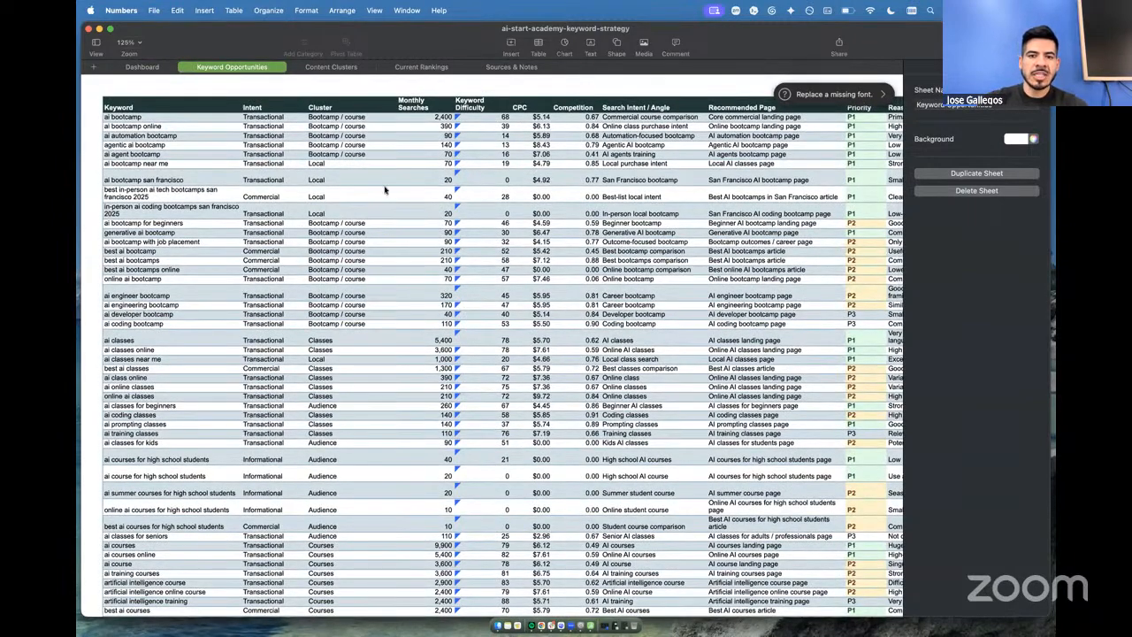
left_click(469, 297)
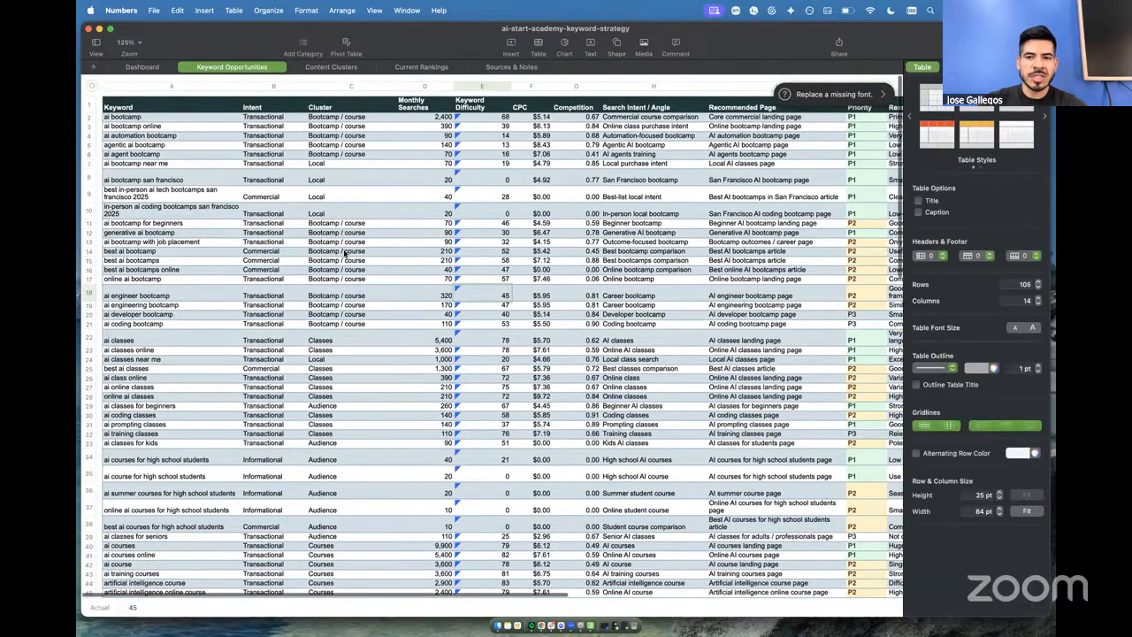
scroll(344, 253, "up", 2)
scroll(344, 253, "up", 3)
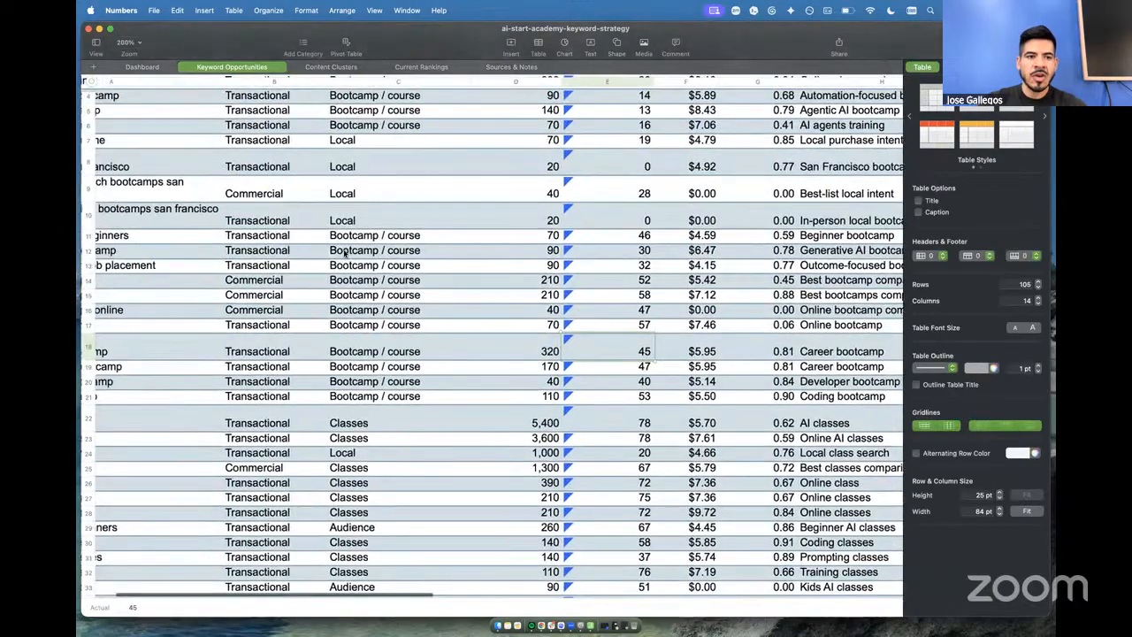
scroll(344, 253, "up", 2)
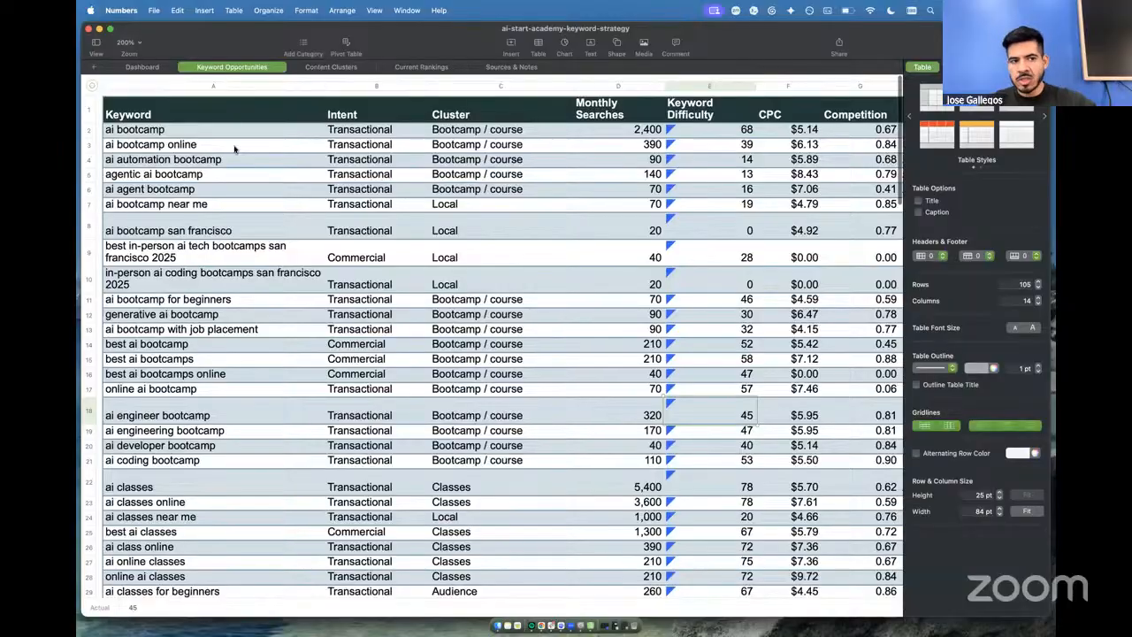
Review the Intent and Cluster columns, and highlight the Monthly Searches and Keyword Difficulty headers for inspection
scroll(252, 149, "right", 2)
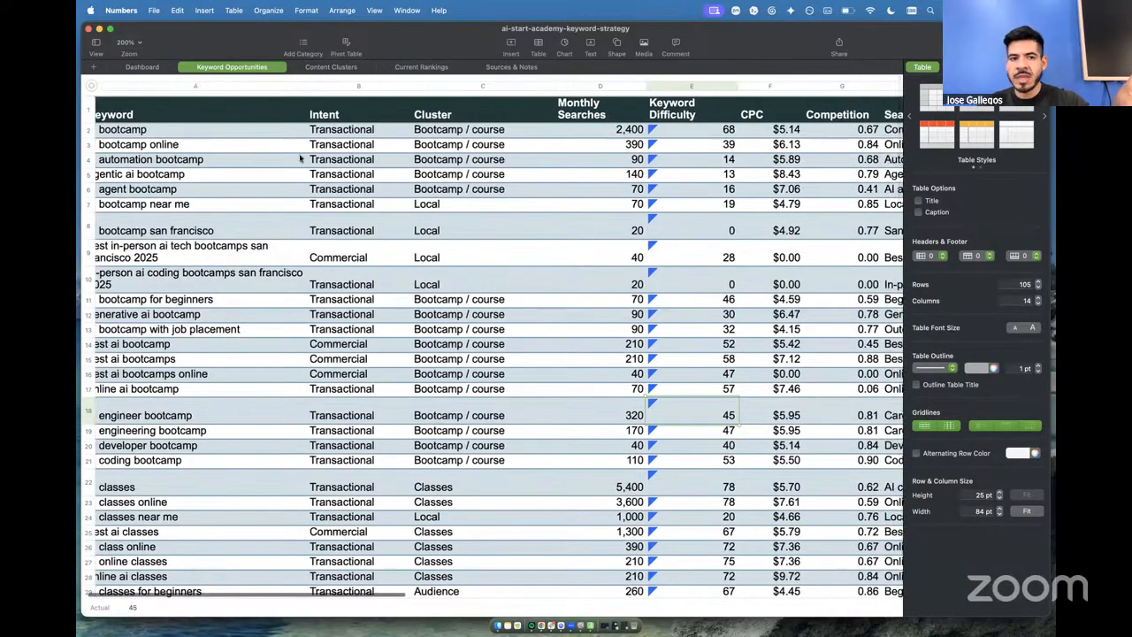
scroll(351, 237, "right", 2)
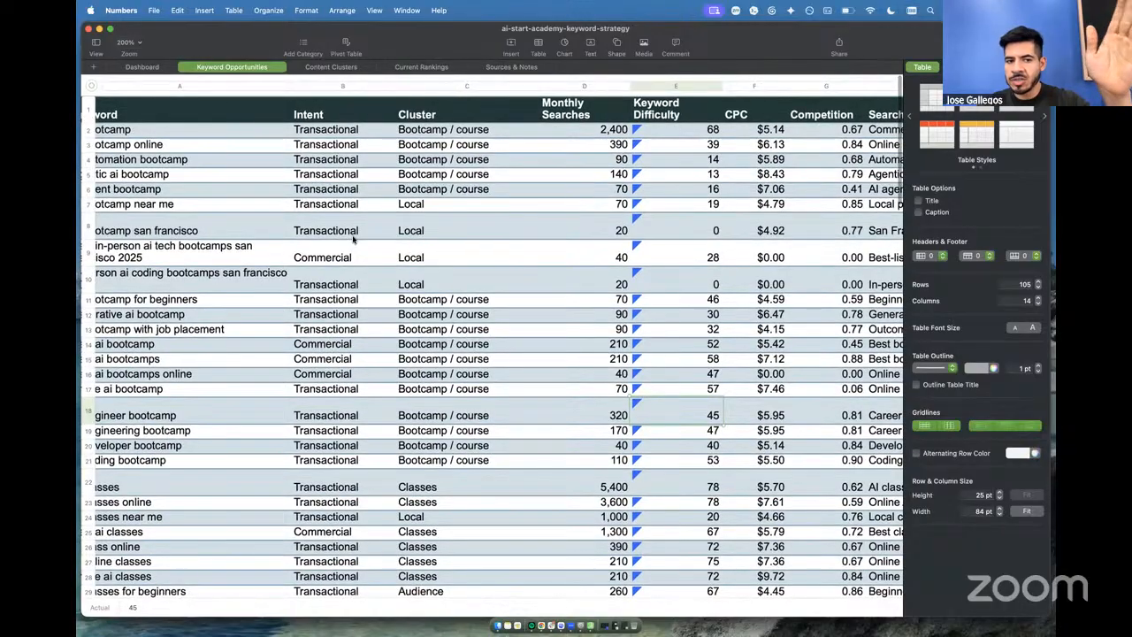
scroll(393, 237, "right", 4)
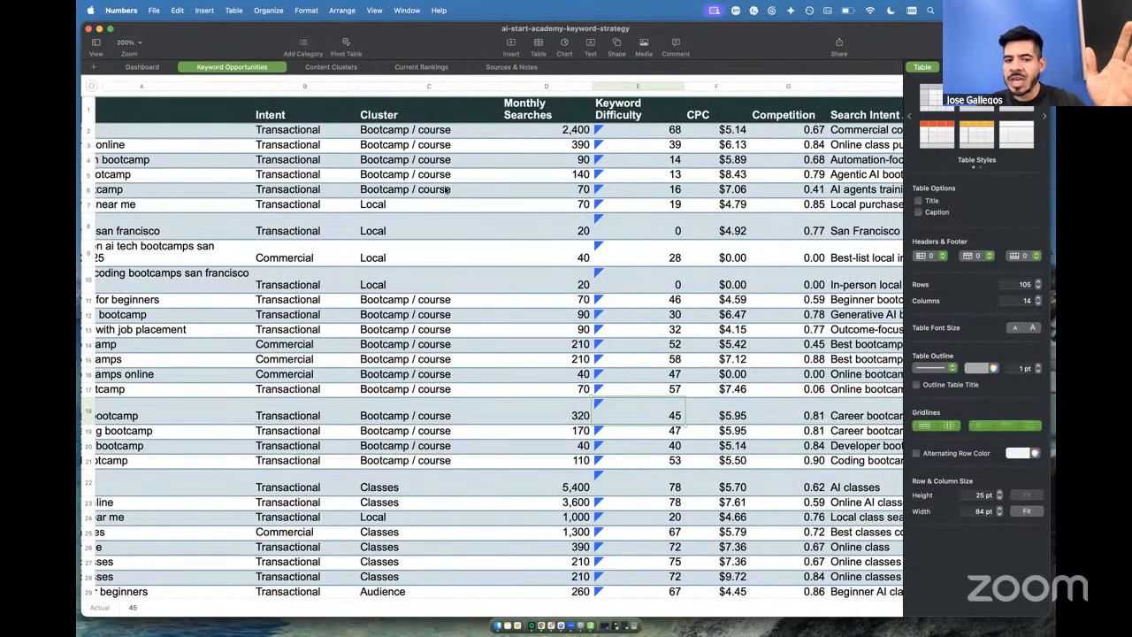
scroll(417, 481, "down", 4)
scroll(419, 430, "up", 5)
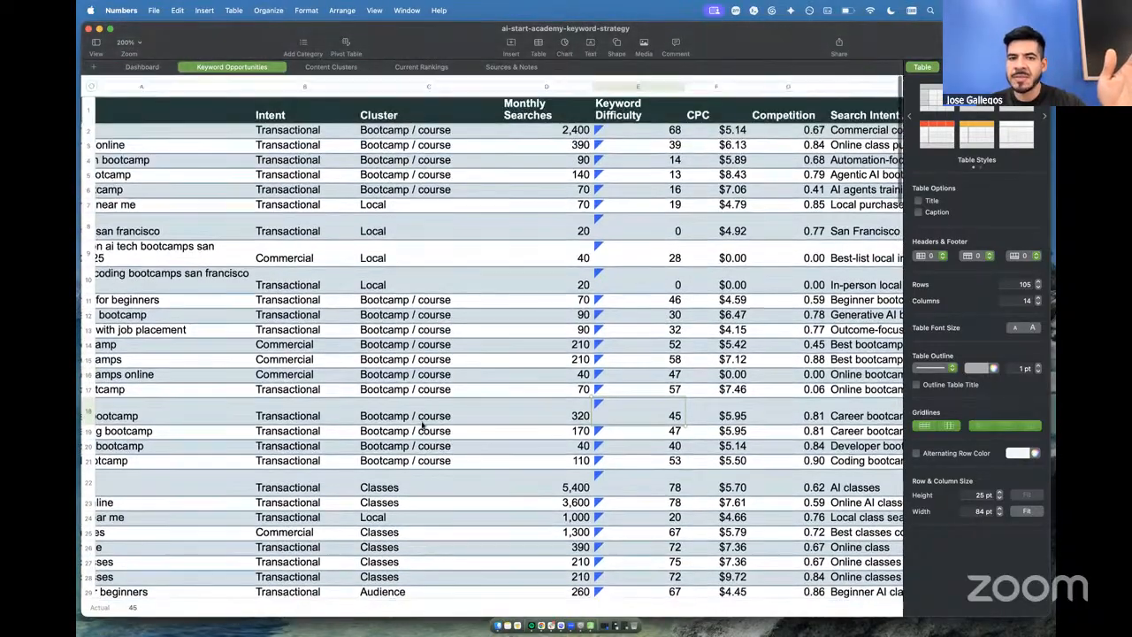
left_click(573, 113)
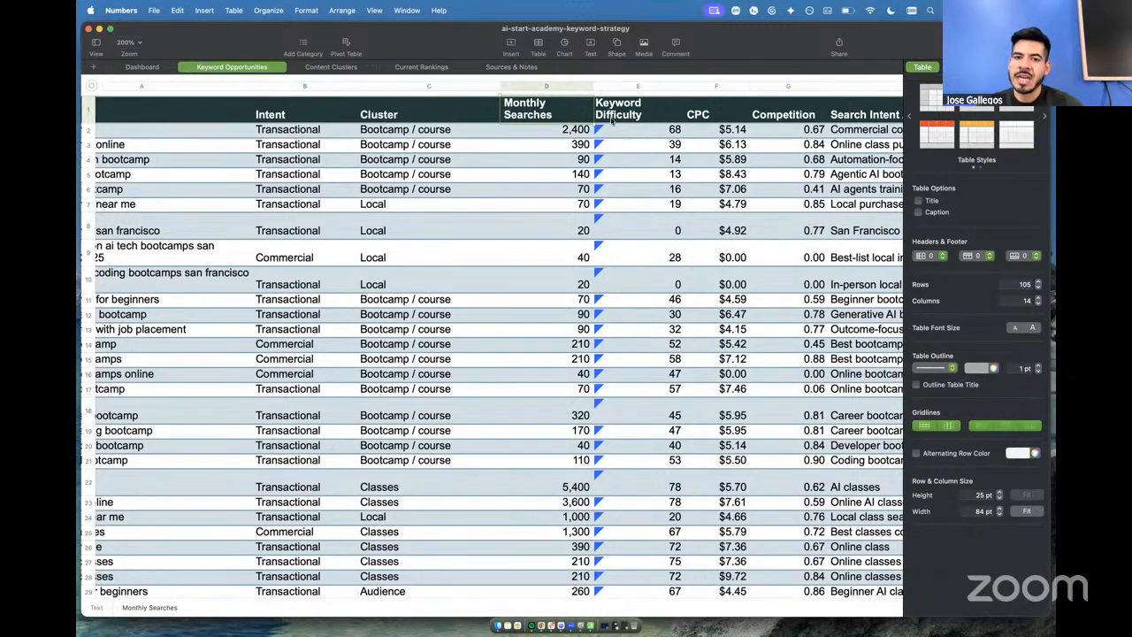
left_click(650, 119)
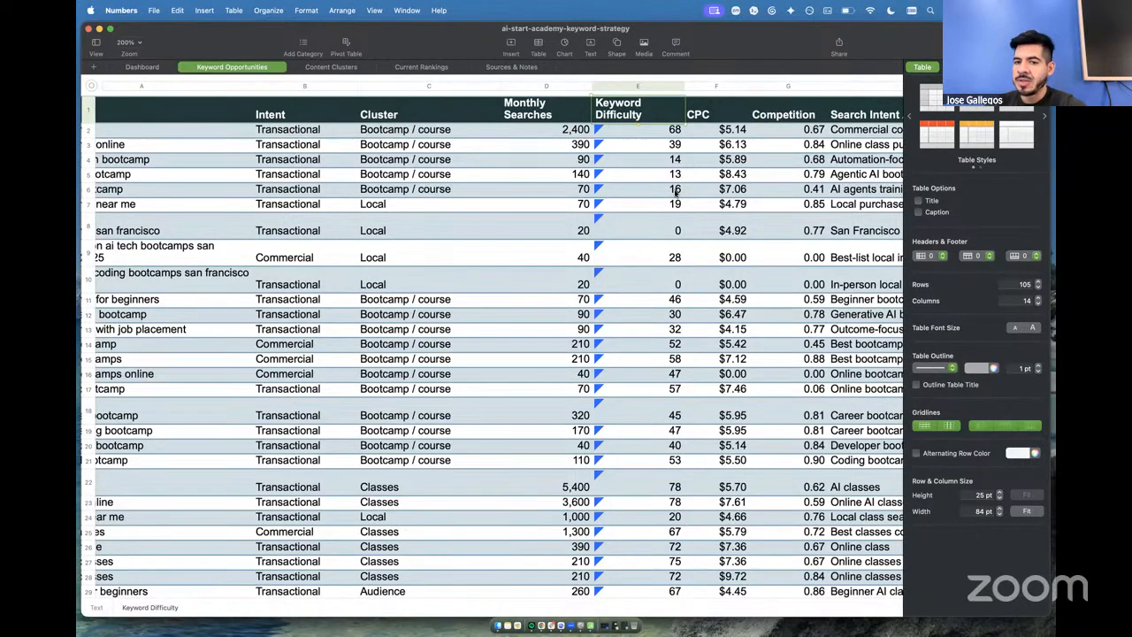
Inspect the CPC values and select the entire Competition column of the keyword table
scroll(703, 215, "right", 4)
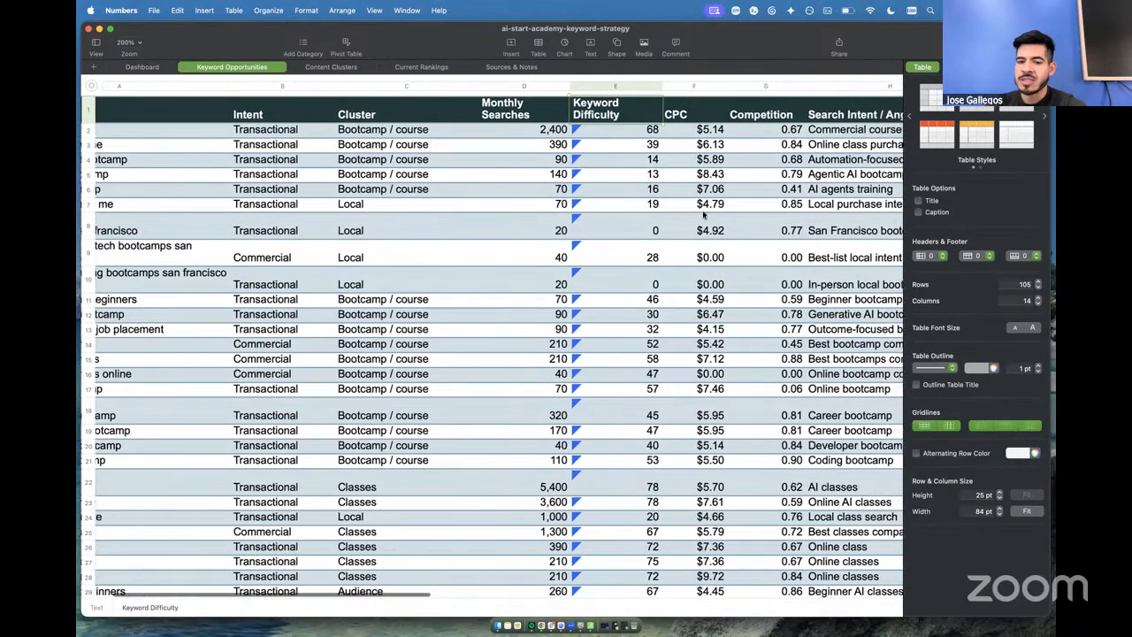
left_click(651, 118)
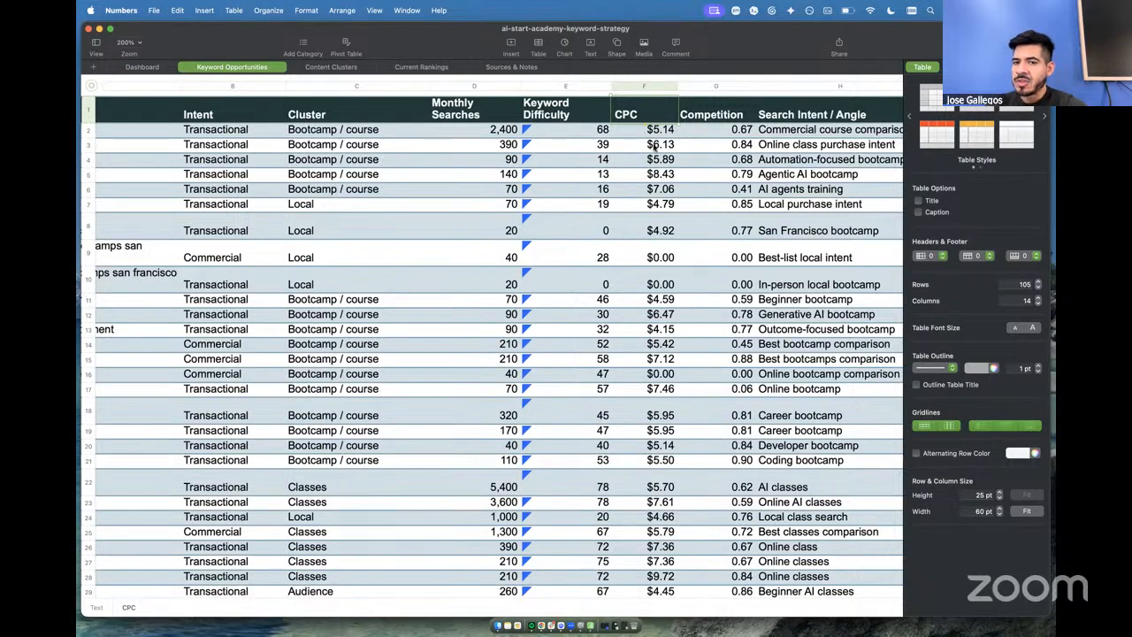
left_click(721, 86)
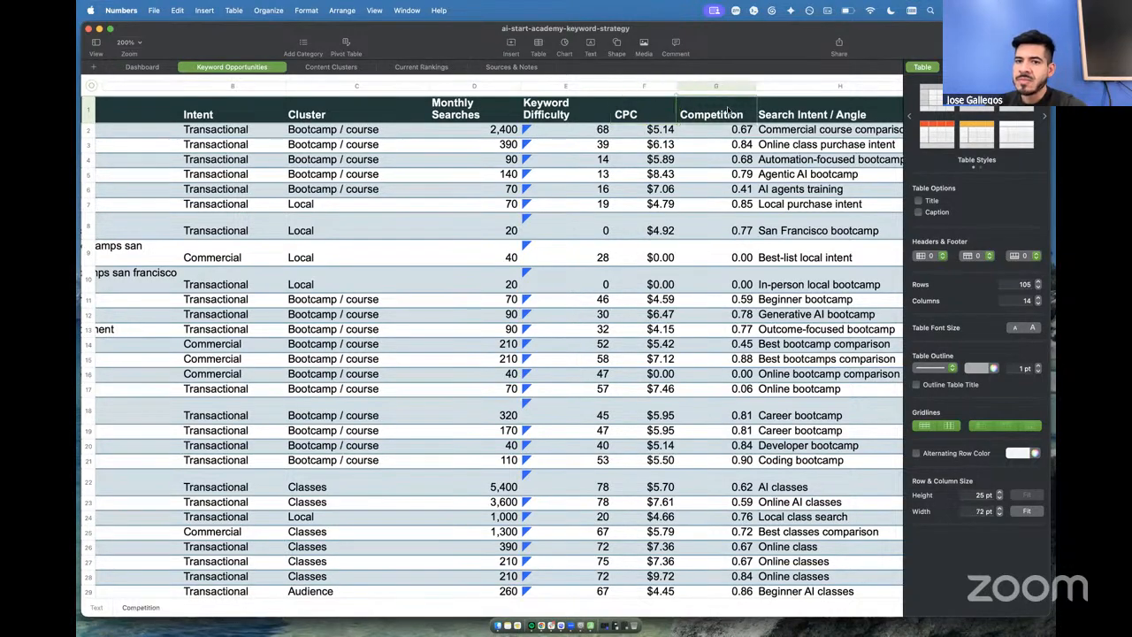
left_click(726, 86)
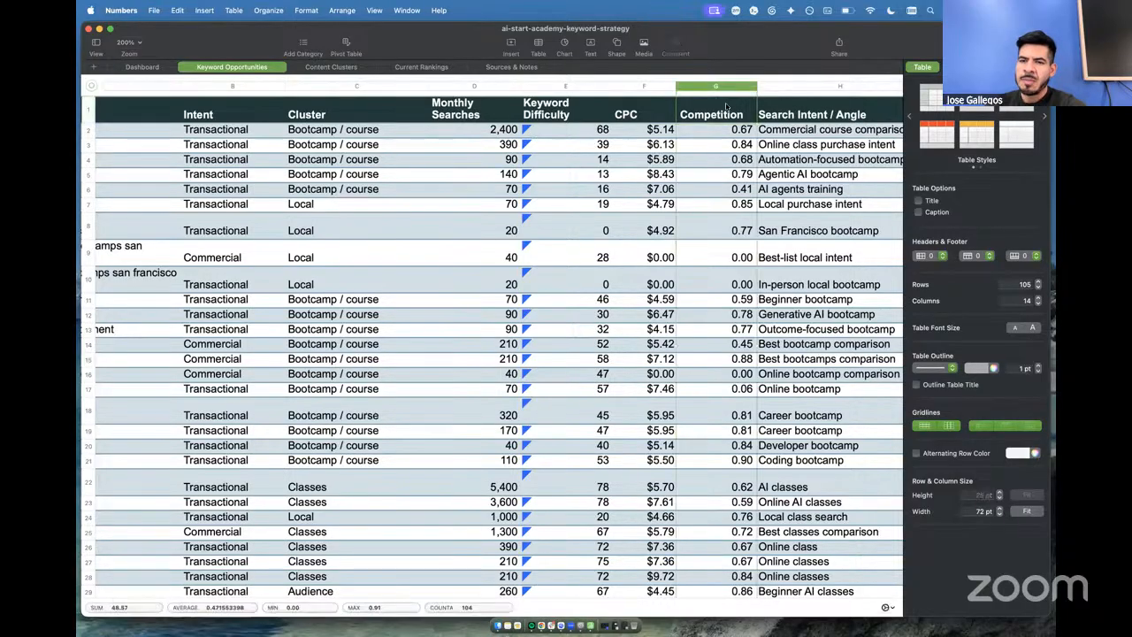
Examine the Search Intent / Angle and Recommended Page columns, selecting each one in turn
scroll(734, 150, "right", 5)
scroll(734, 154, "right", 5)
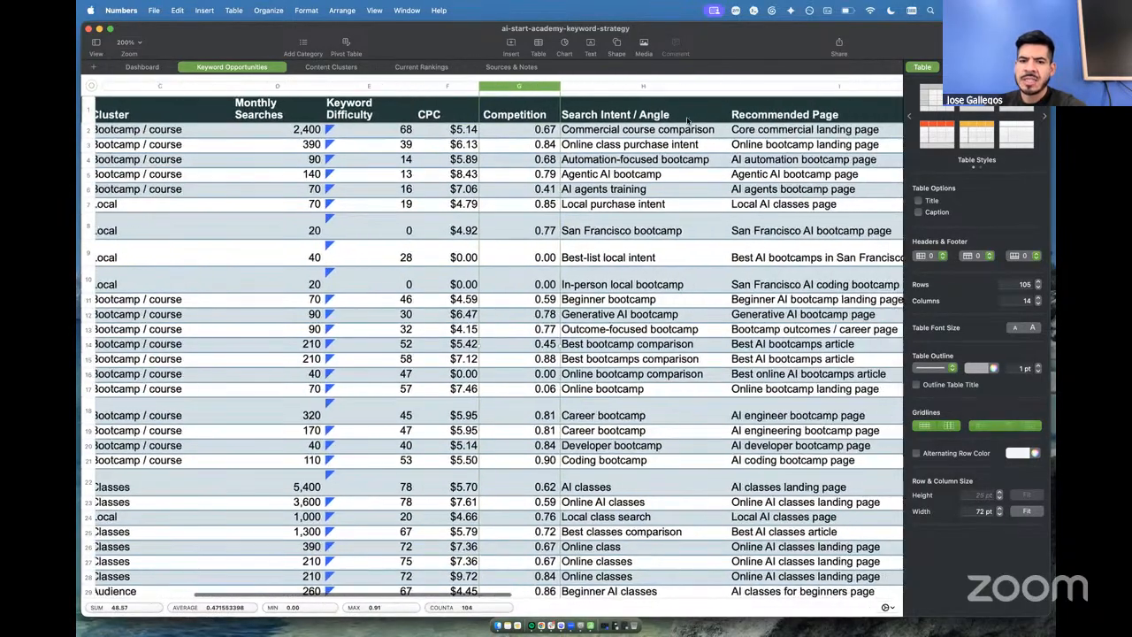
scroll(659, 132, "right", 5)
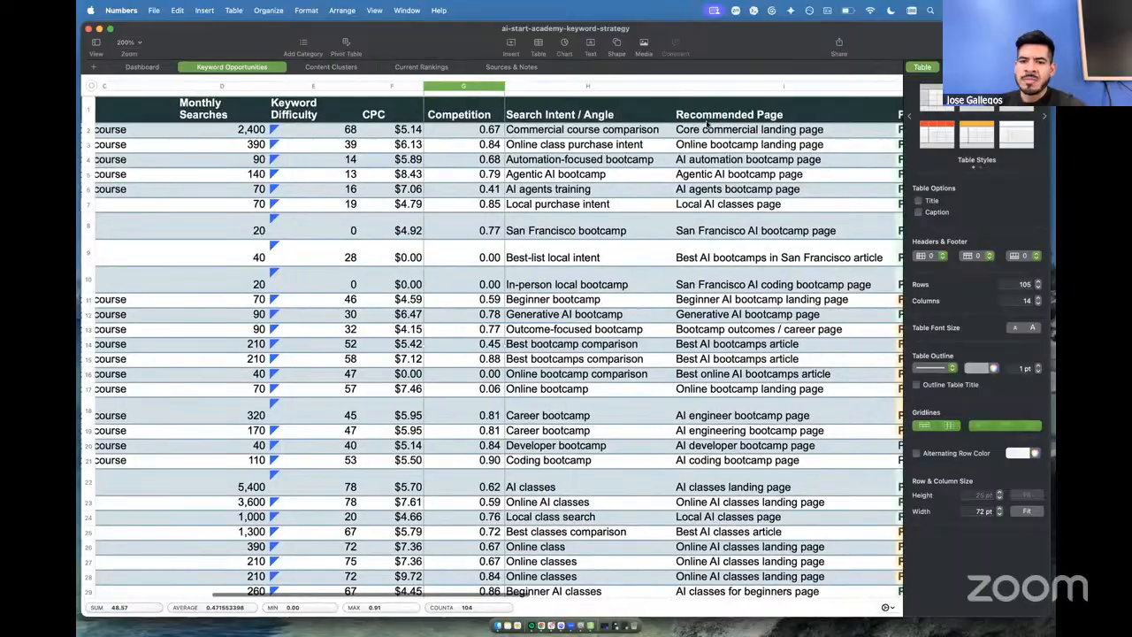
left_click(553, 89)
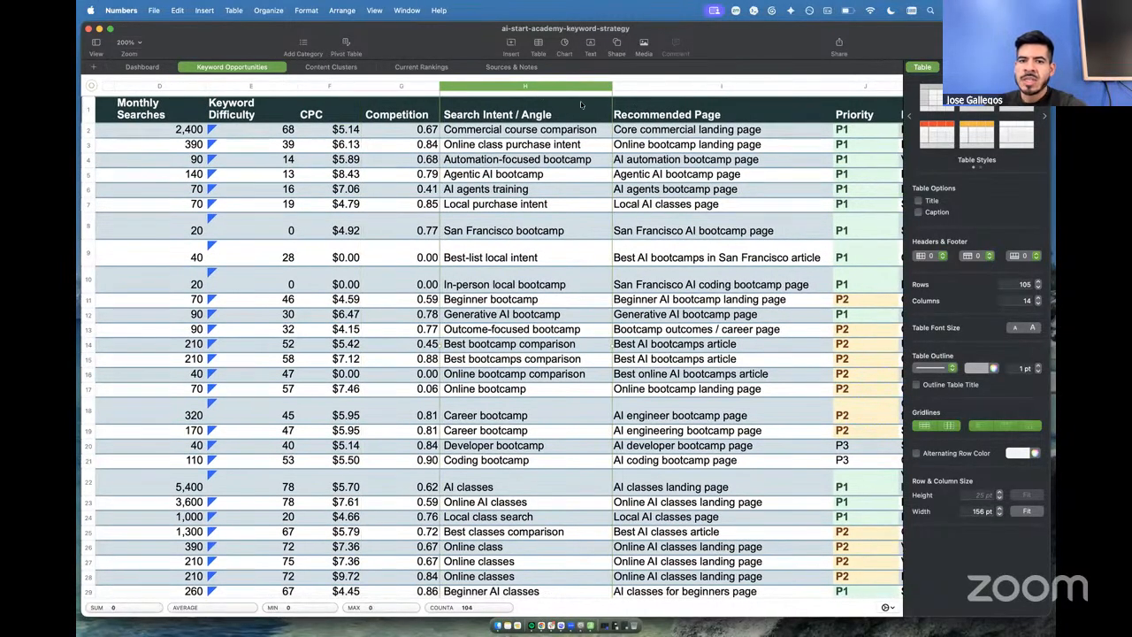
left_click(678, 91)
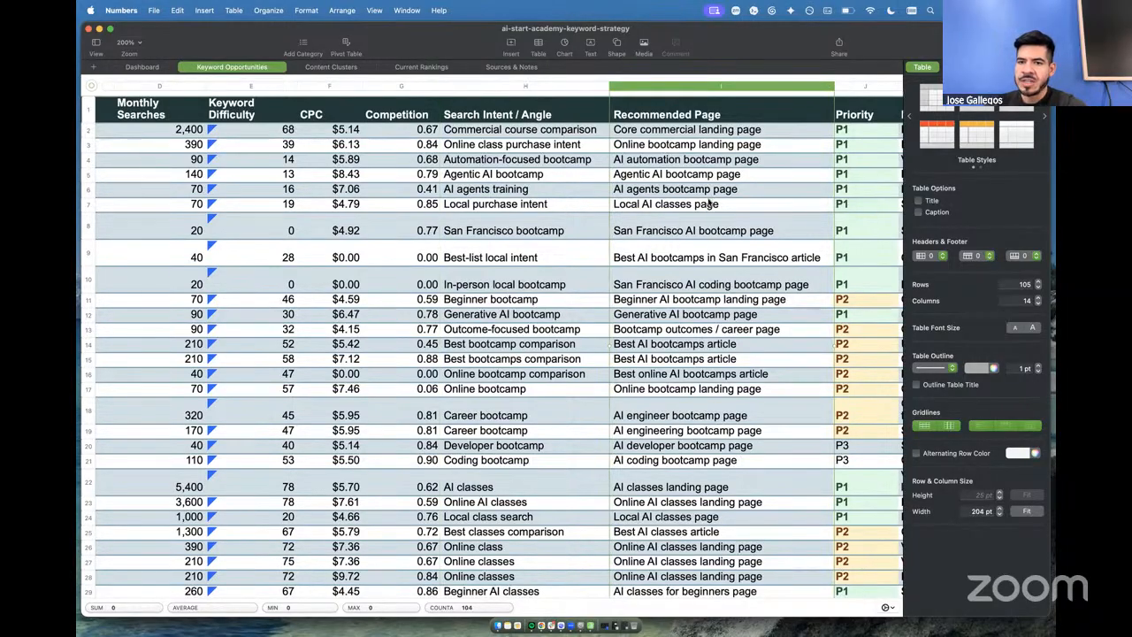
Select the Priority column and review its P1, P2 and P3 ratings down the keyword list
scroll(707, 203, "right", 5)
scroll(708, 203, "right", 6)
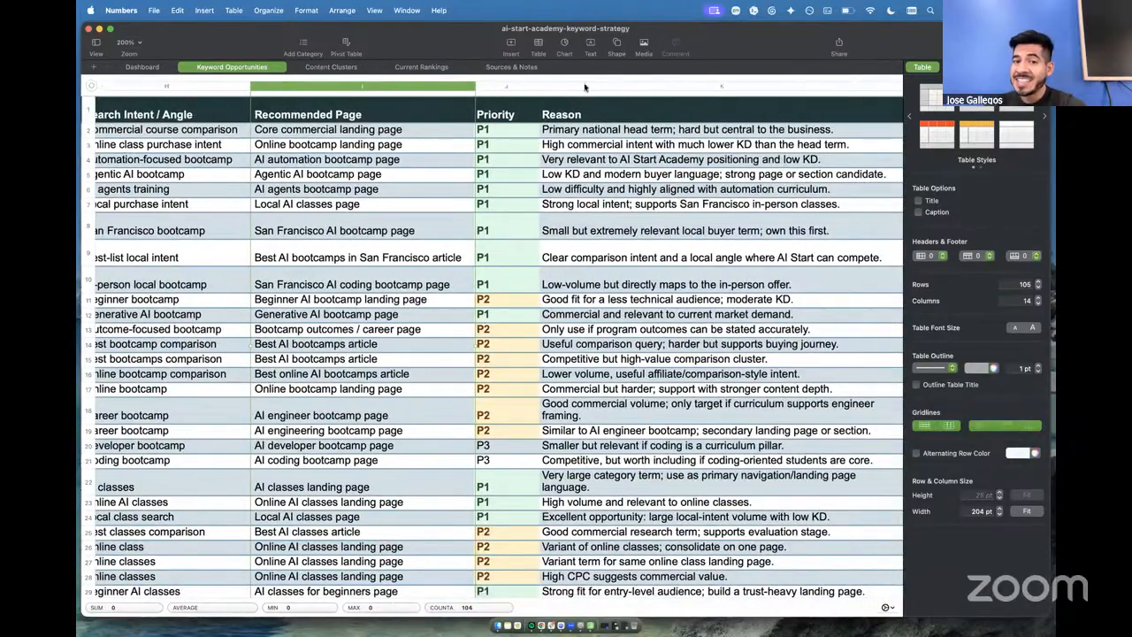
left_click(498, 87)
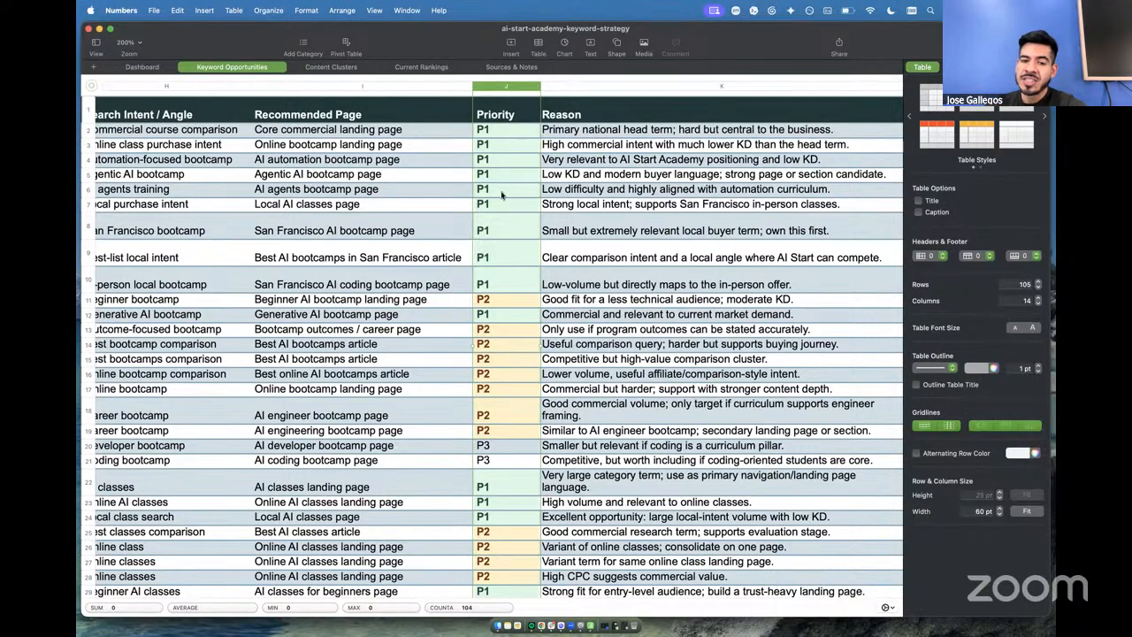
scroll(478, 294, "down", 10)
scroll(475, 294, "down", 10)
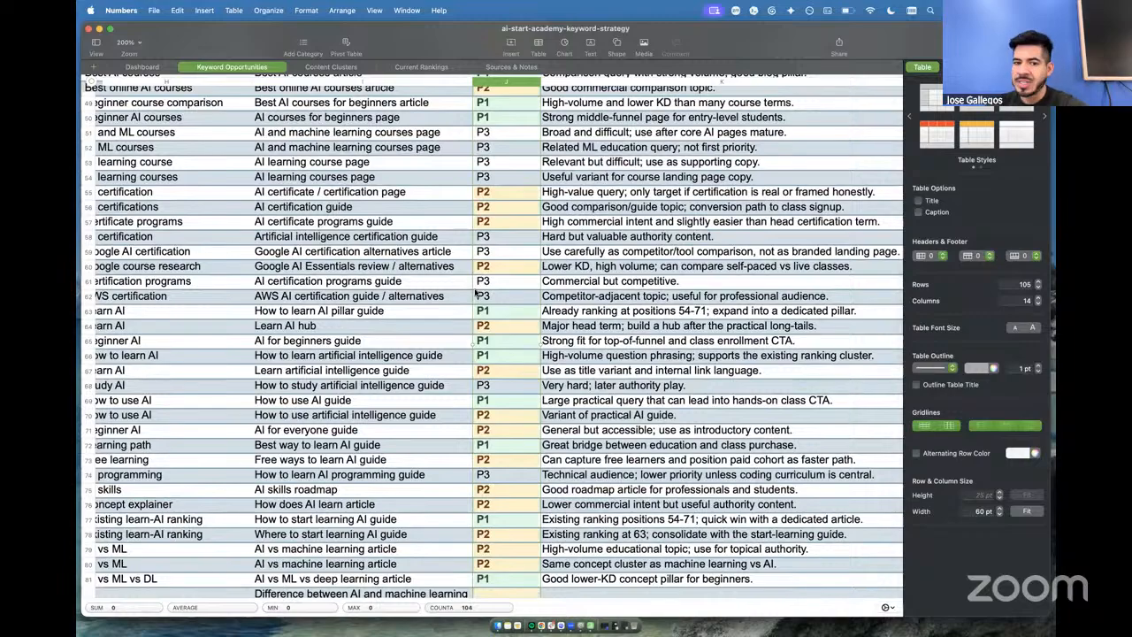
scroll(475, 294, "up", 20)
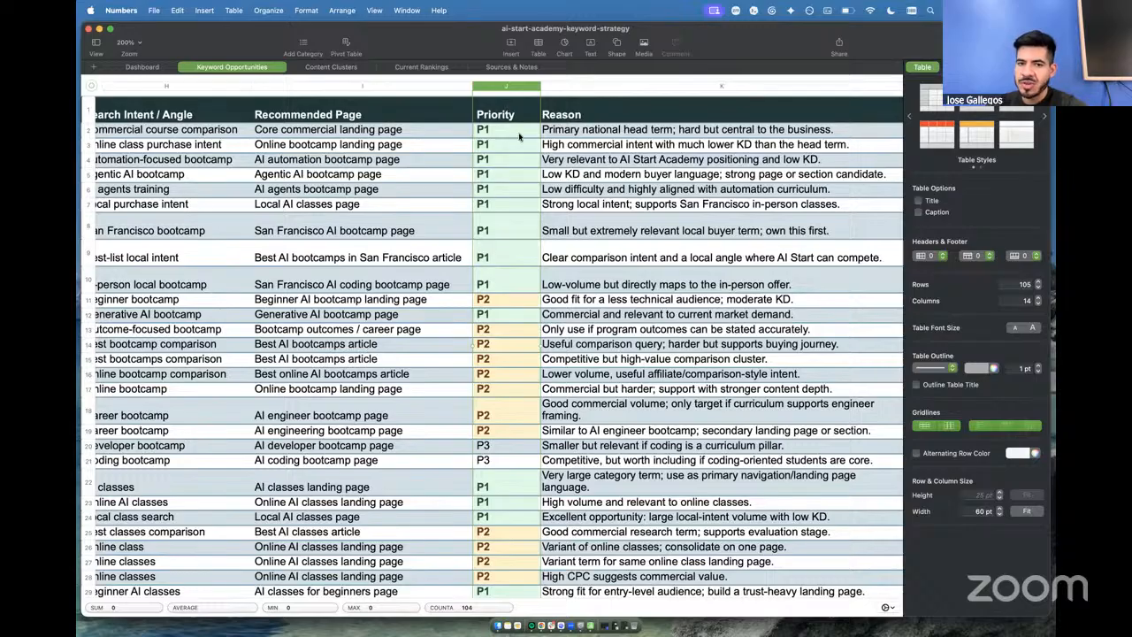
Select the Reason column and examine it along with the Source and Priority Score columns
left_click(572, 88)
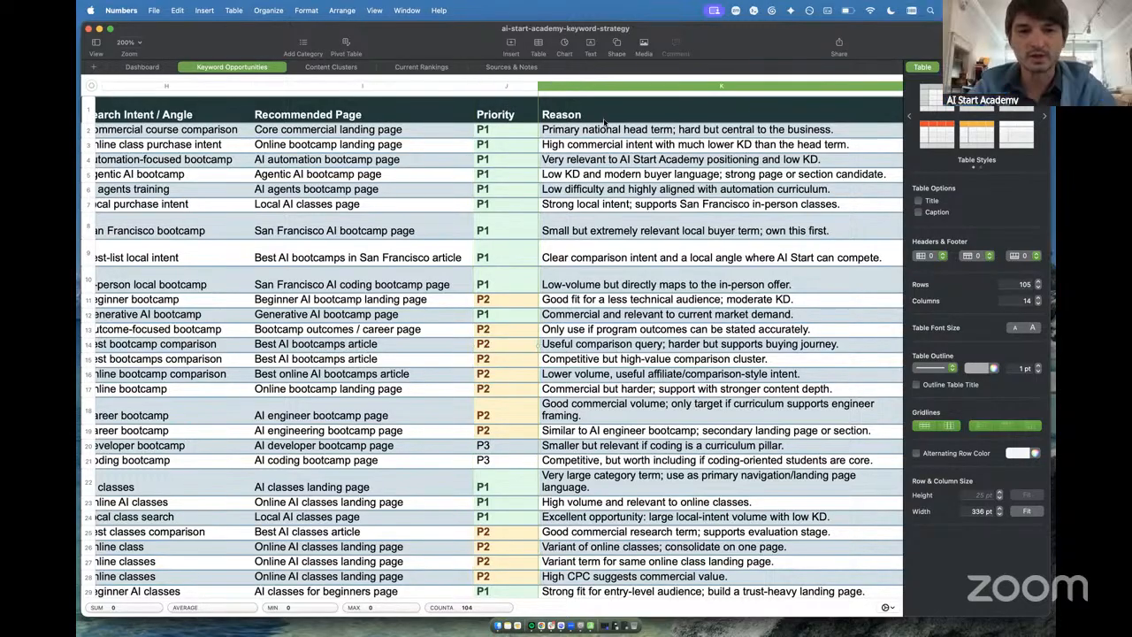
scroll(440, 175, "left", 1)
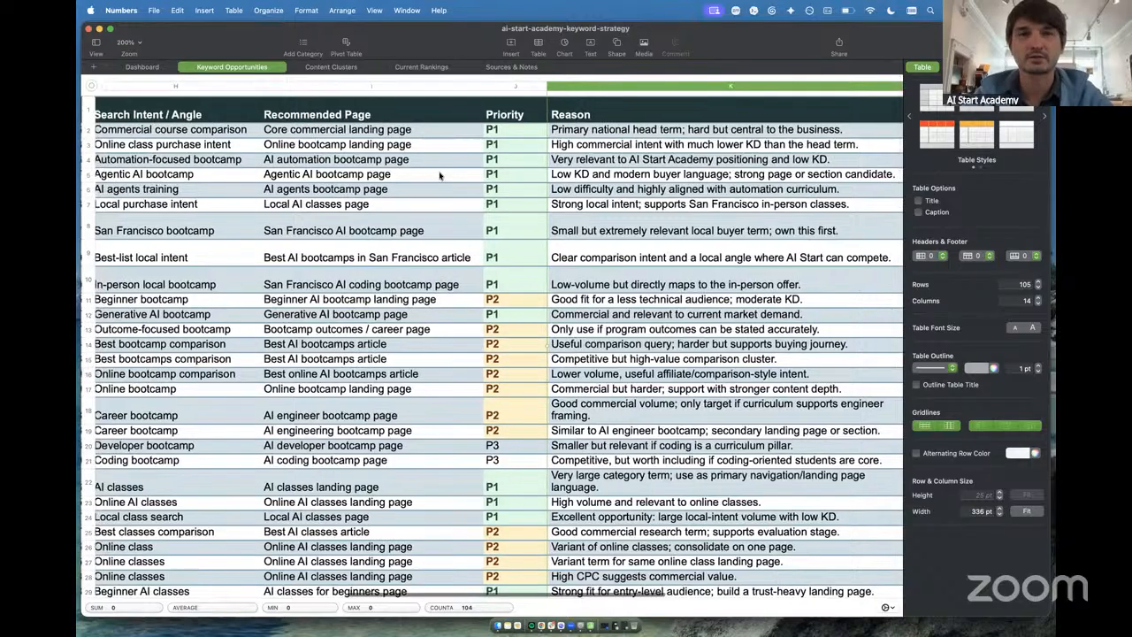
scroll(439, 175, "right", 3)
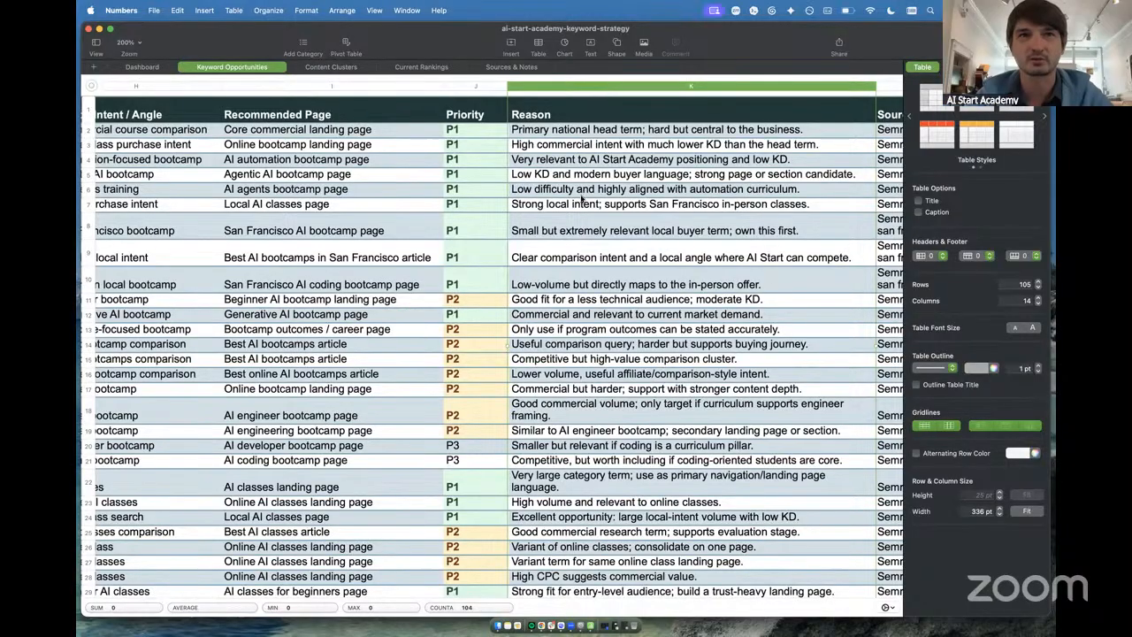
scroll(581, 205, "right", 10)
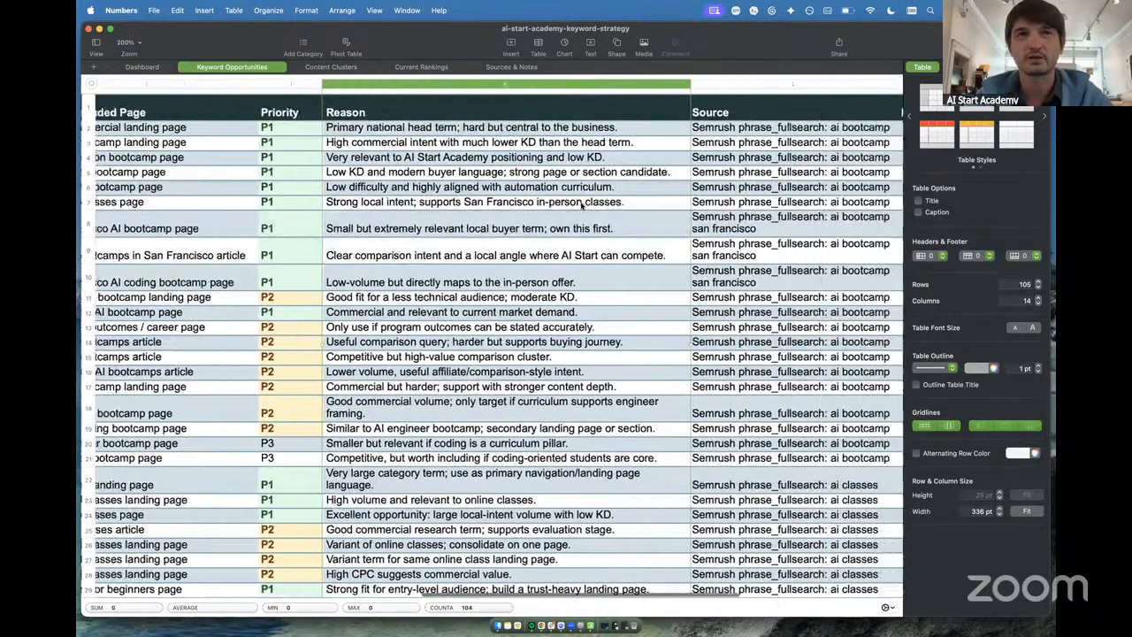
scroll(581, 204, "right", 5)
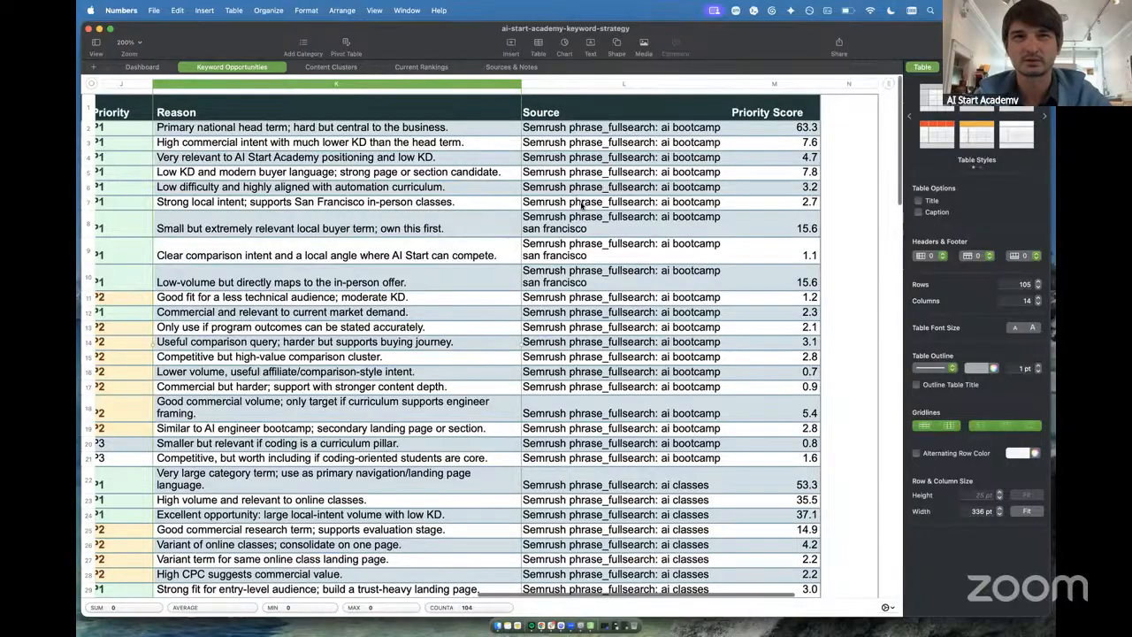
scroll(581, 205, "left", 1)
scroll(581, 205, "right", 2)
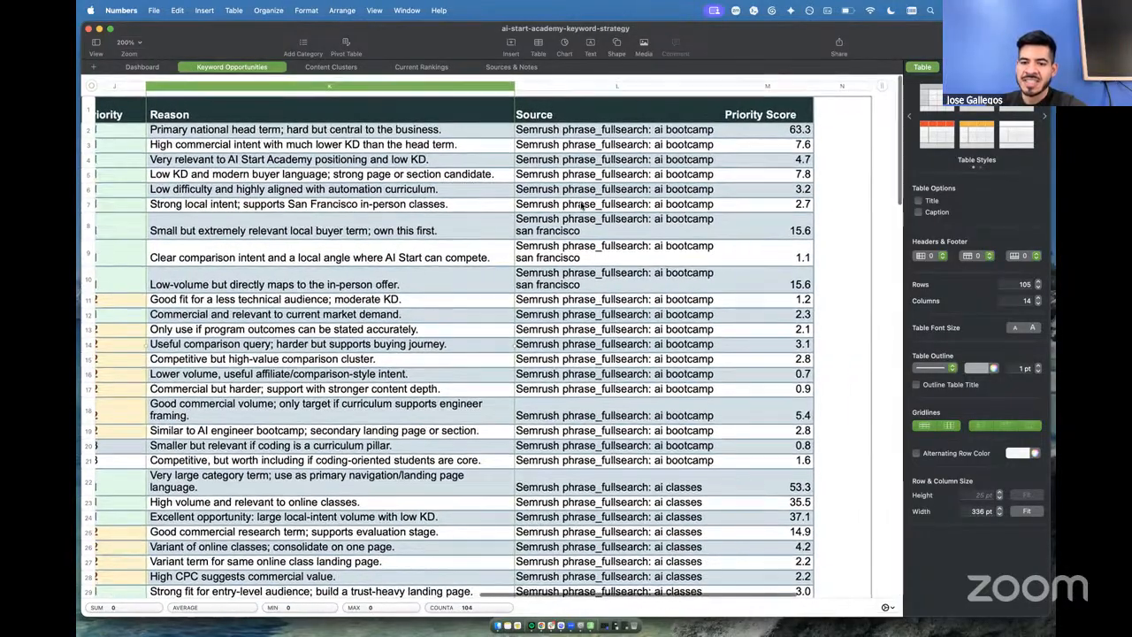
Return to the Keyword column and inspect "best in-person ai tech bootcamps san francisco 2025" and the monthly searches for "ai bootcamp"
scroll(581, 206, "left", 3)
scroll(539, 209, "left", 1)
scroll(469, 203, "left", 2)
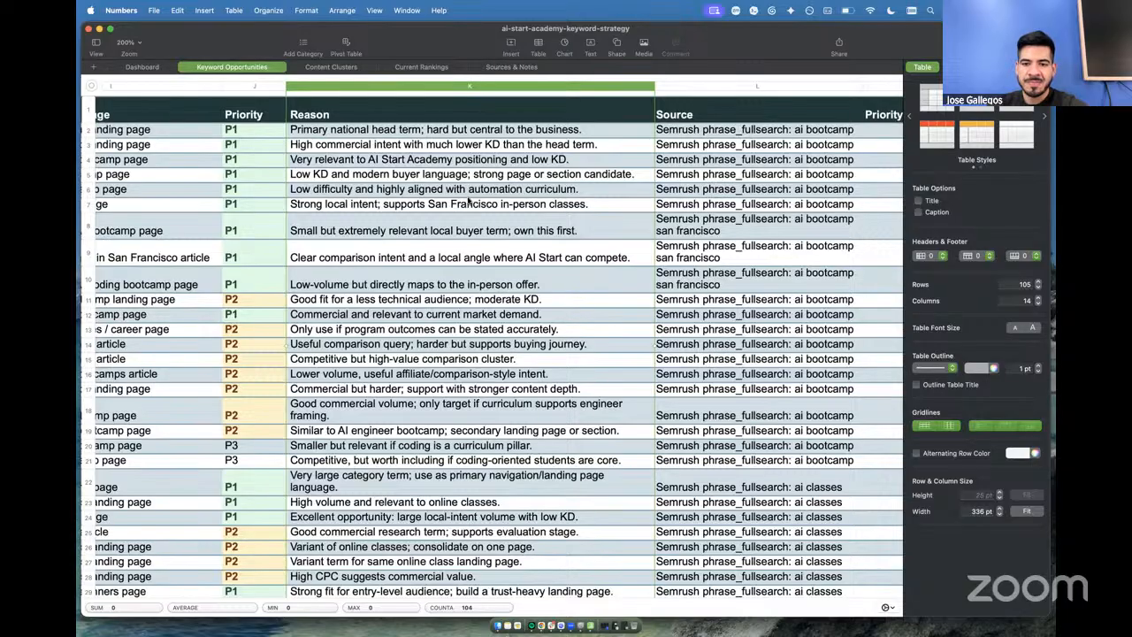
scroll(469, 202, "right", 3)
scroll(468, 201, "left", 10)
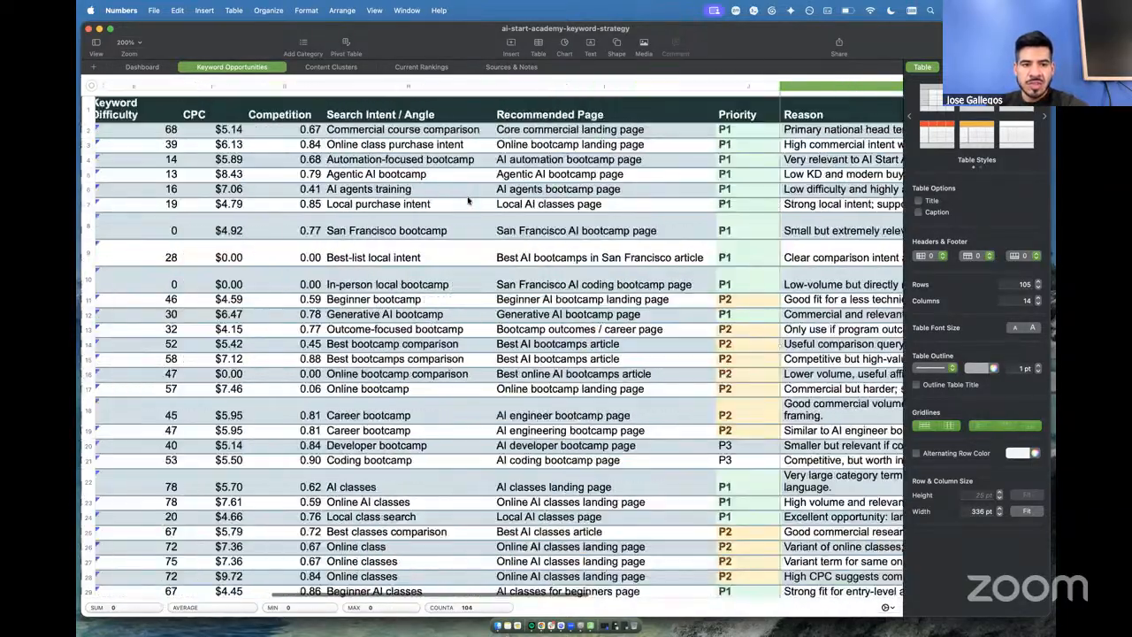
scroll(469, 202, "left", 5)
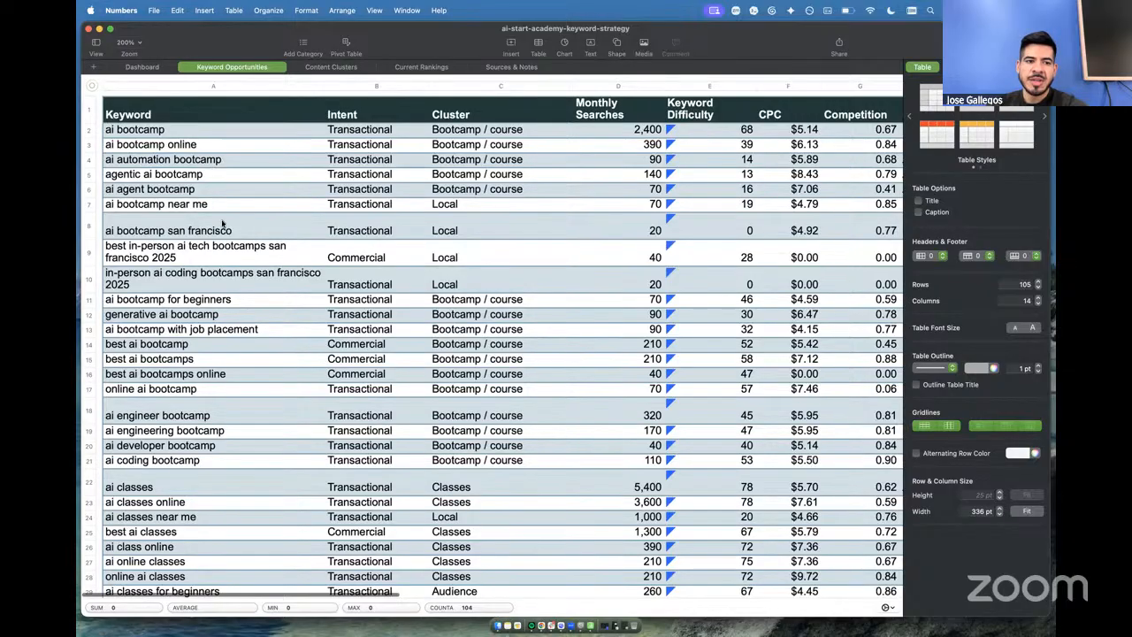
left_click(228, 254)
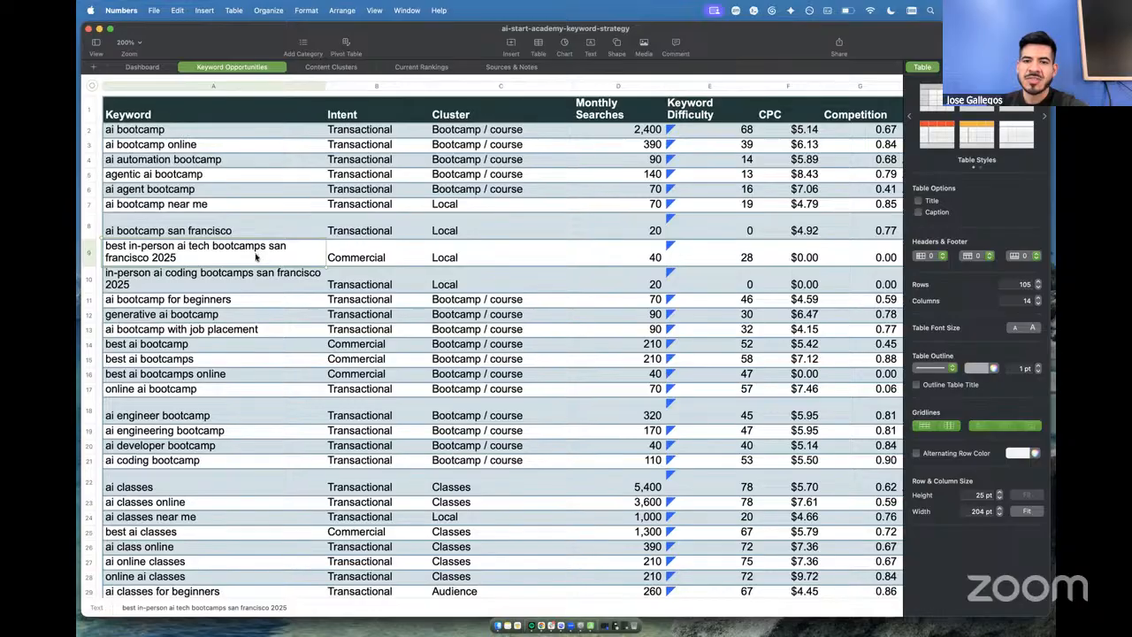
left_click(647, 135)
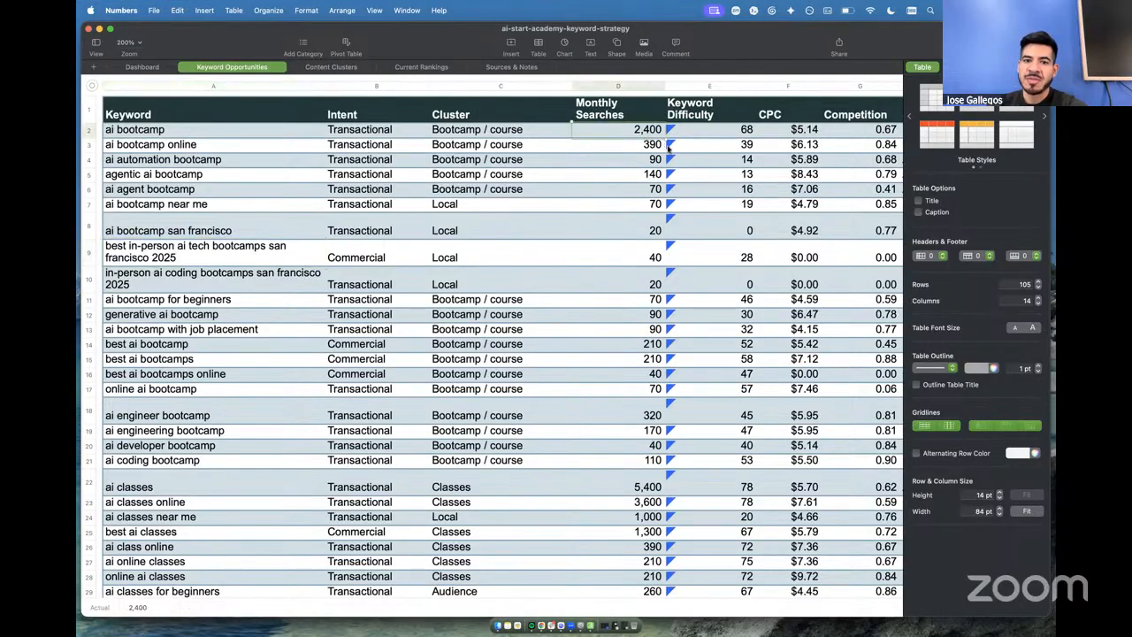
Select the Keyword Difficulty value for "ai bootcamp" and review that row's remaining columns through Priority
scroll(670, 148, "right", 5)
key("Tab")
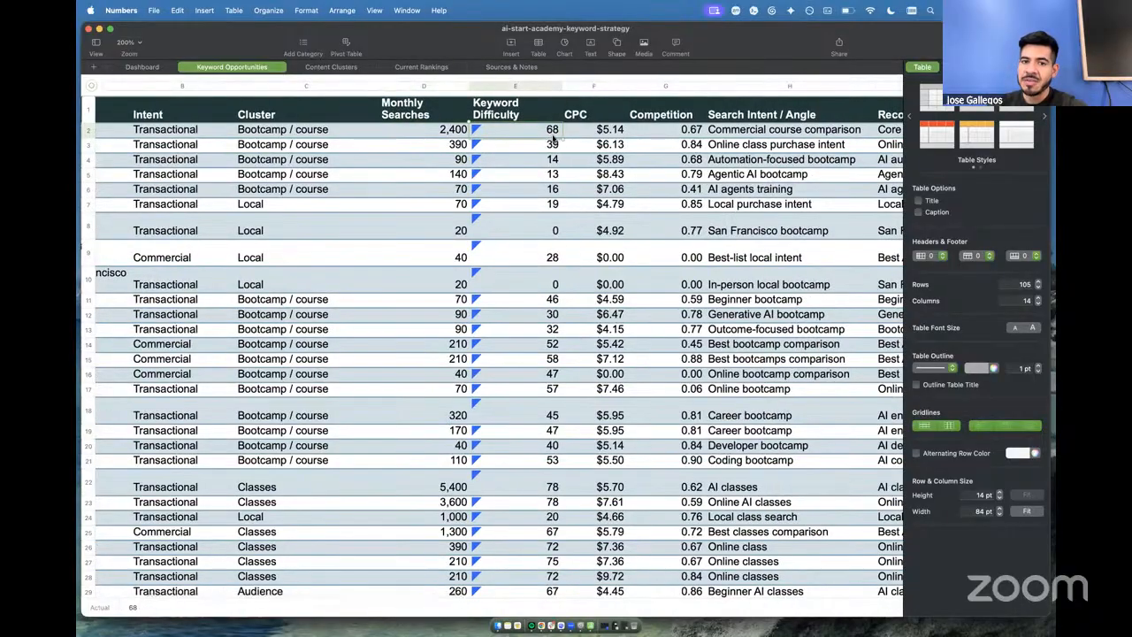
scroll(695, 131, "right", 10)
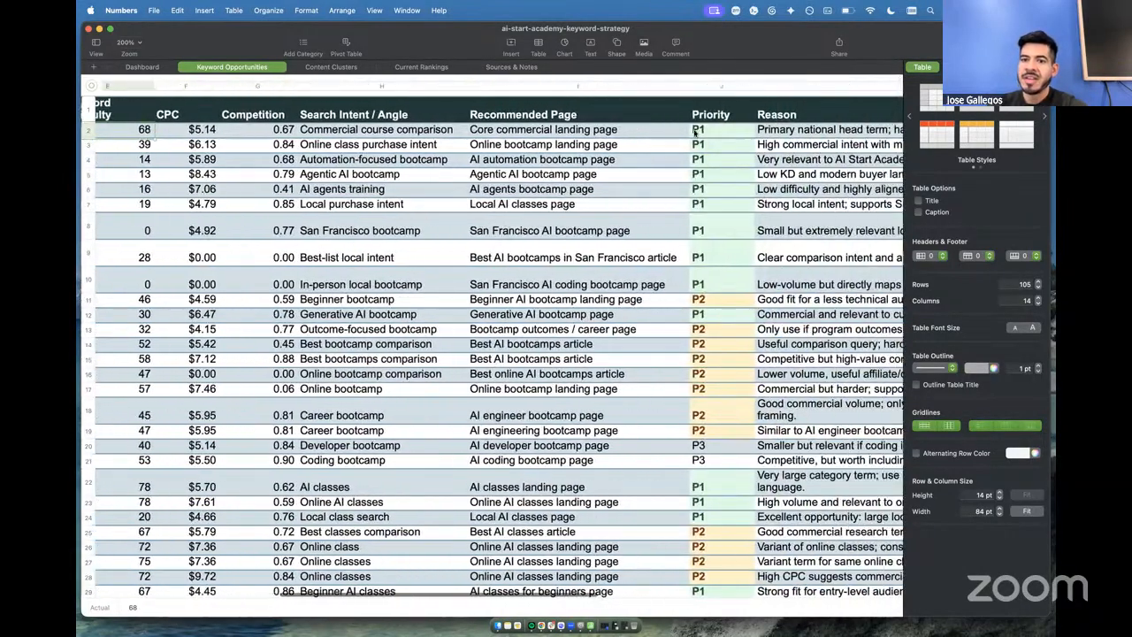
scroll(695, 131, "left", 6)
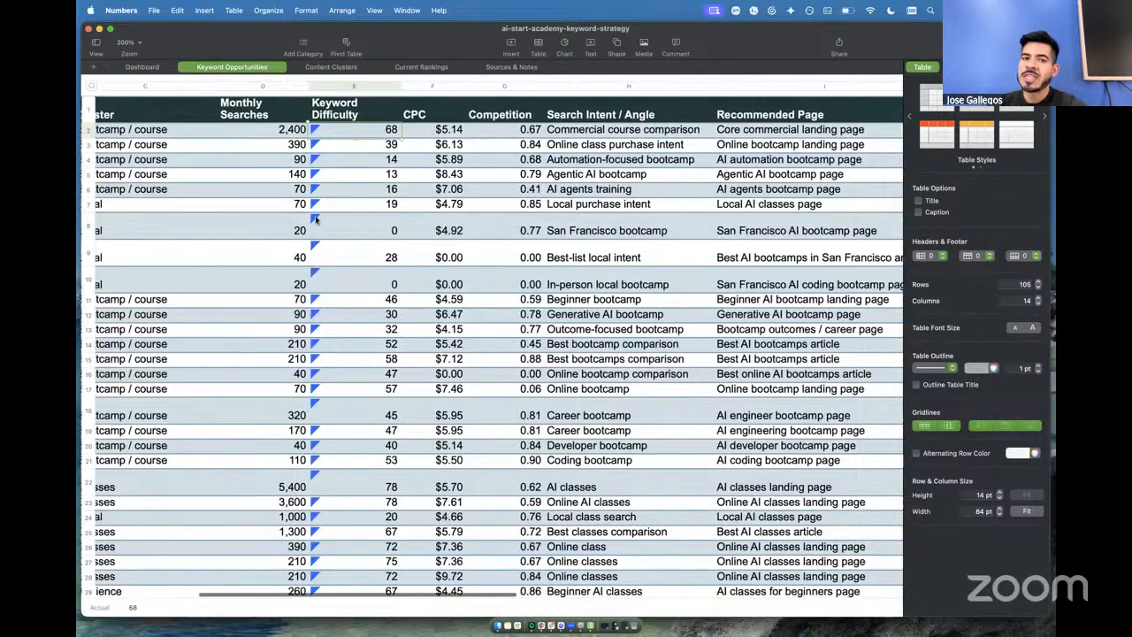
scroll(316, 219, "left", 6)
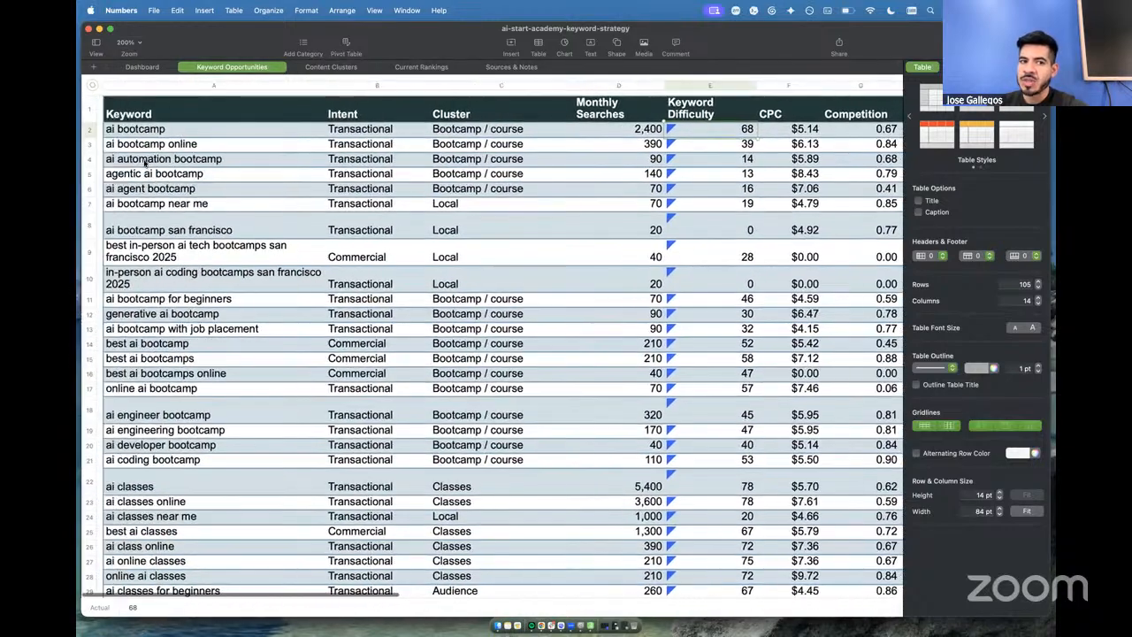
Inspect the keywords "ai bootcamp", "ai bootcamp online", "ai automation bootcamp" and "ai bootcamp for beginners", selecting each in turn
left_click(166, 131)
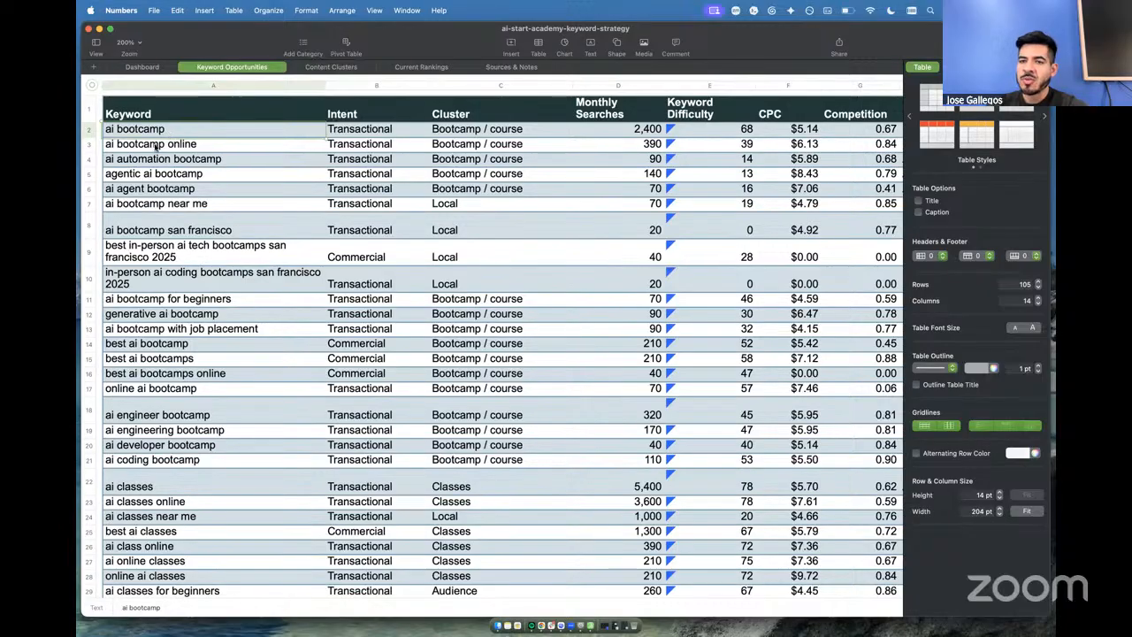
left_click(184, 149)
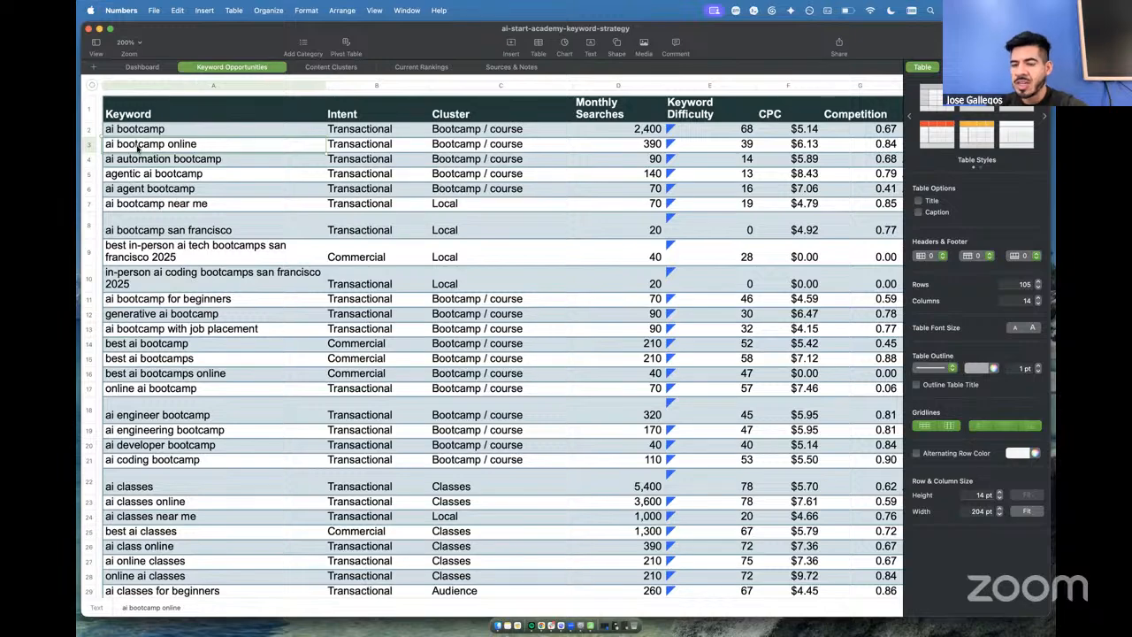
left_click(166, 163)
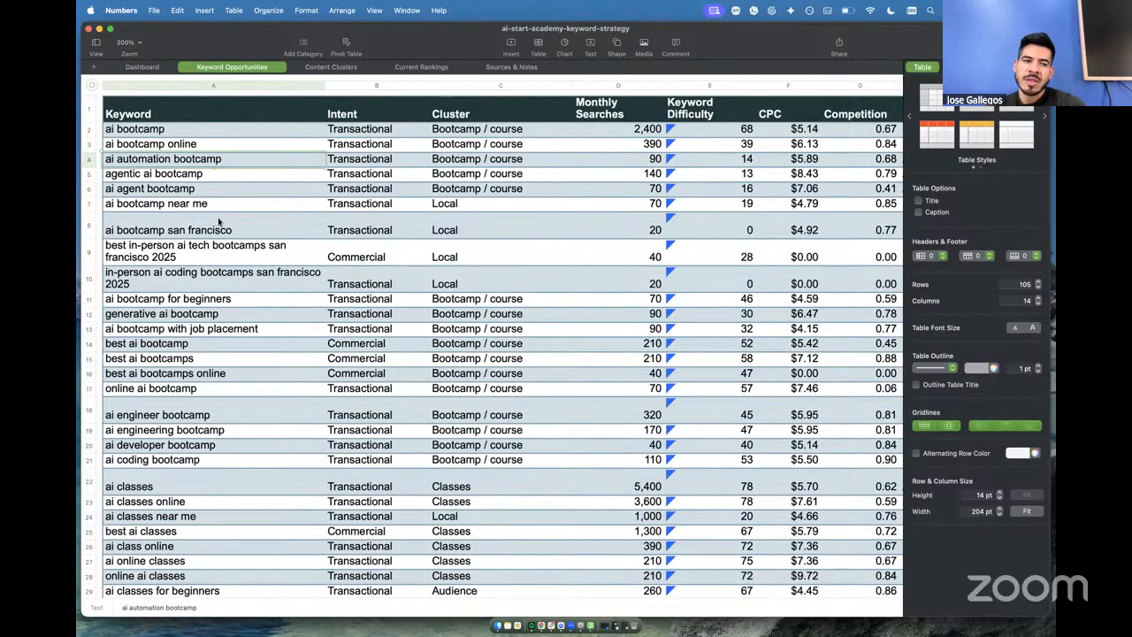
left_click(181, 280)
left_click(186, 301)
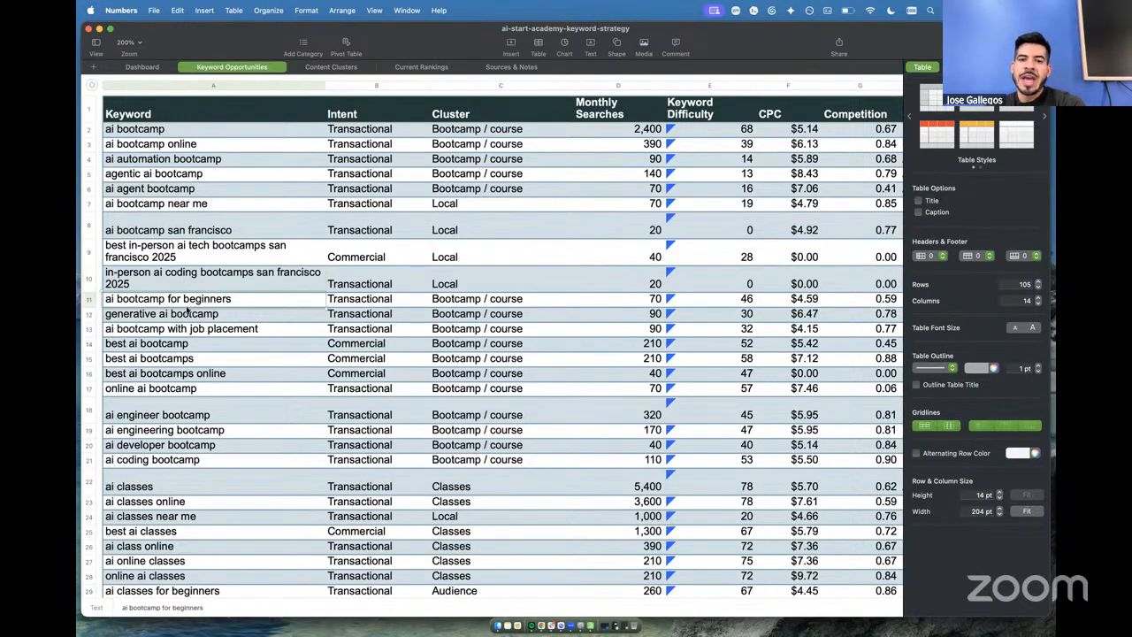
Inspect the keywords "ai bootcamp with job placement" and "ai engineer bootcamp", then return to "ai bootcamp for beginners"
scroll(239, 303, "right", 2)
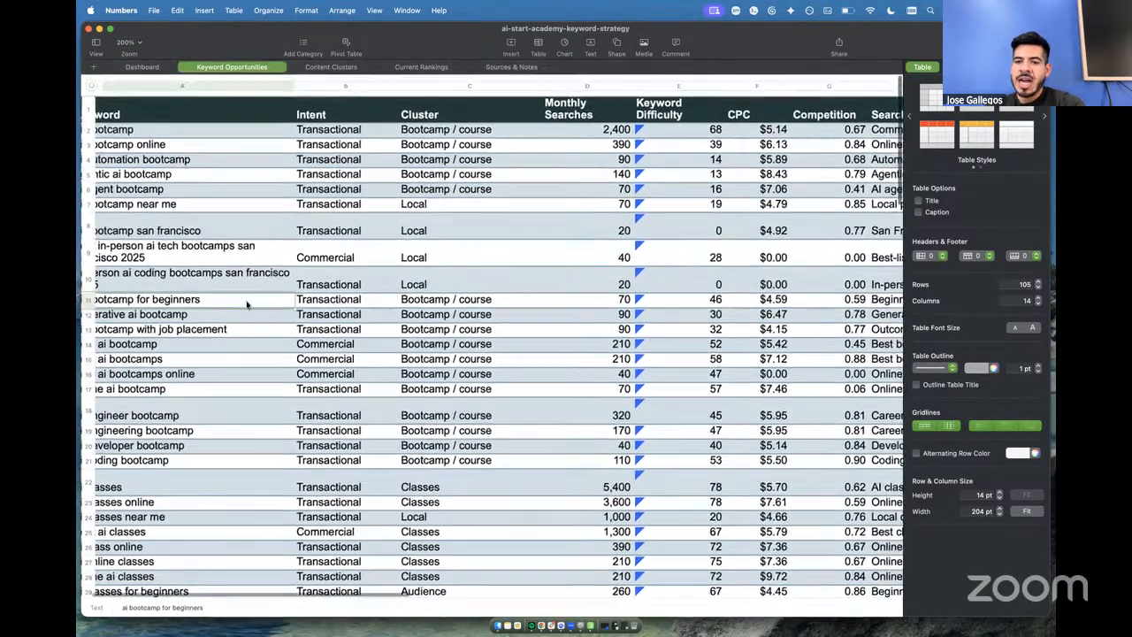
scroll(247, 304, "left", 2)
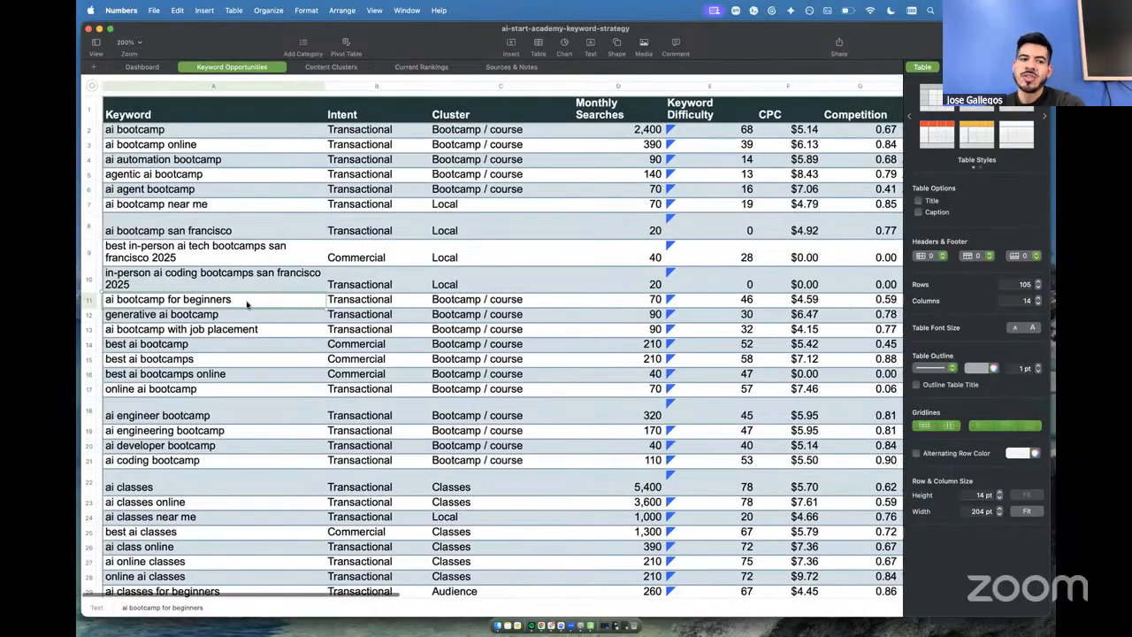
left_click(235, 329)
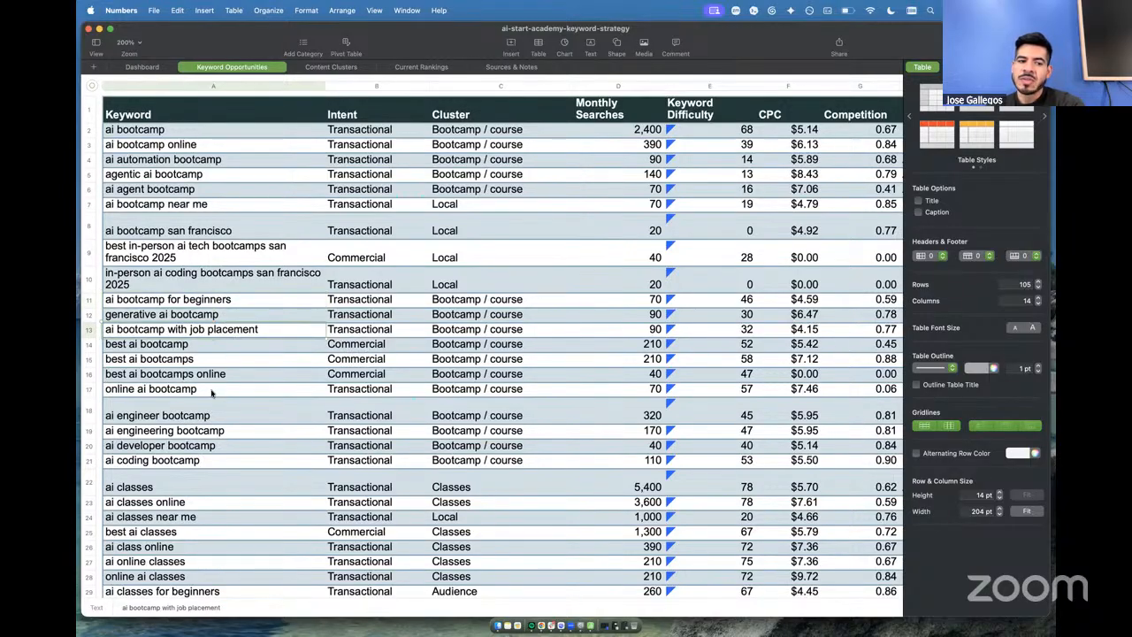
left_click(192, 414)
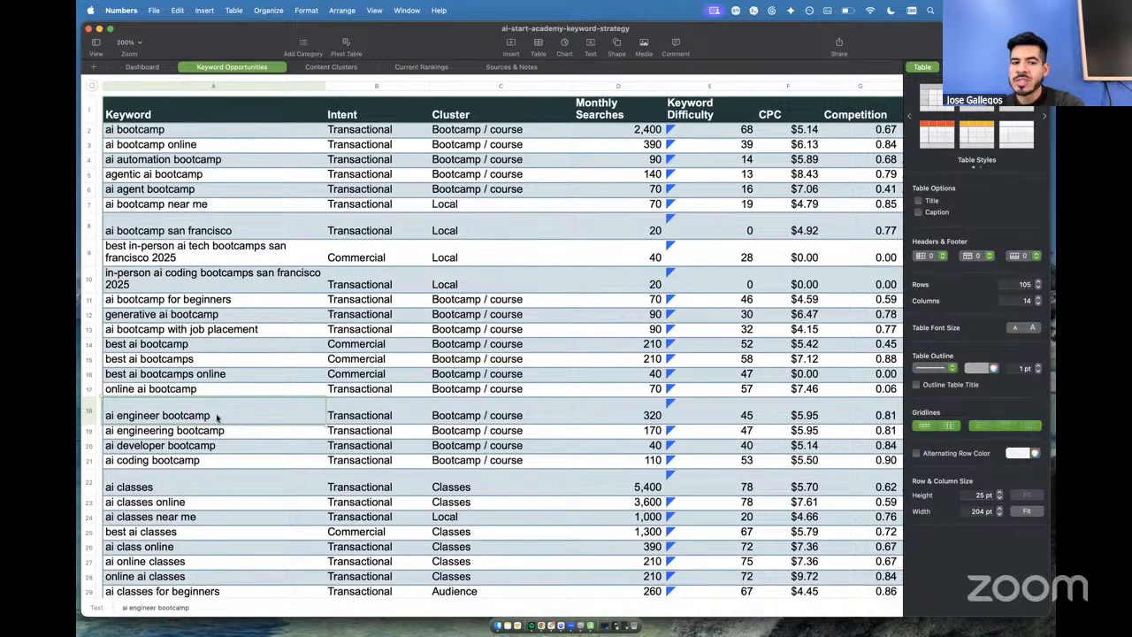
left_click(211, 301)
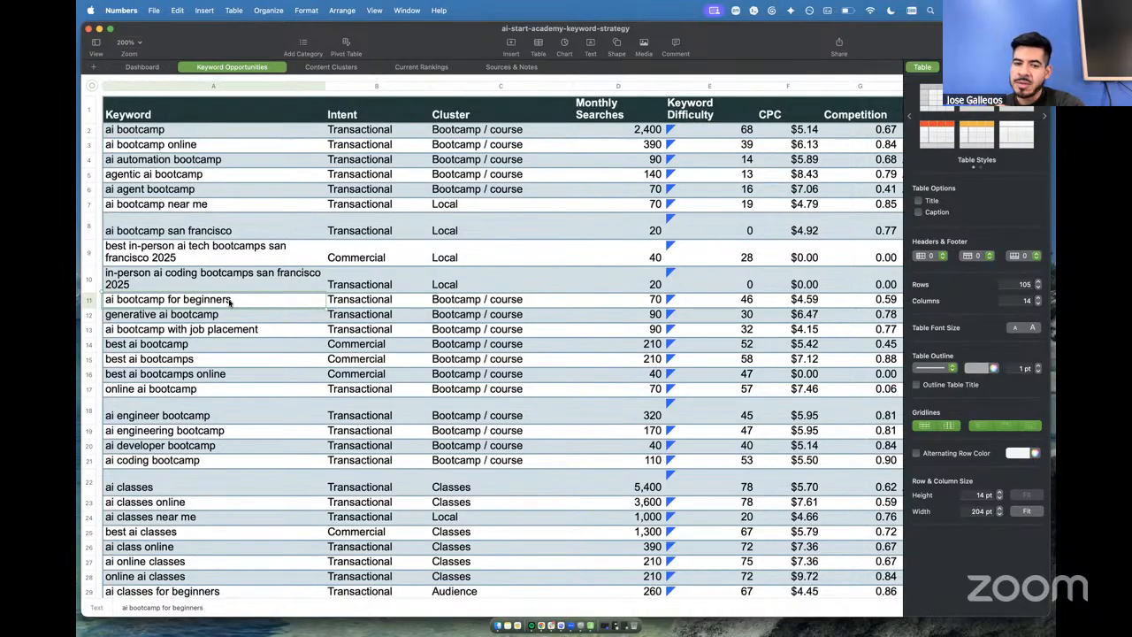
Find the "ai classes for kids" keyword further down the list and select its entire row for review
scroll(222, 375, "down", 3)
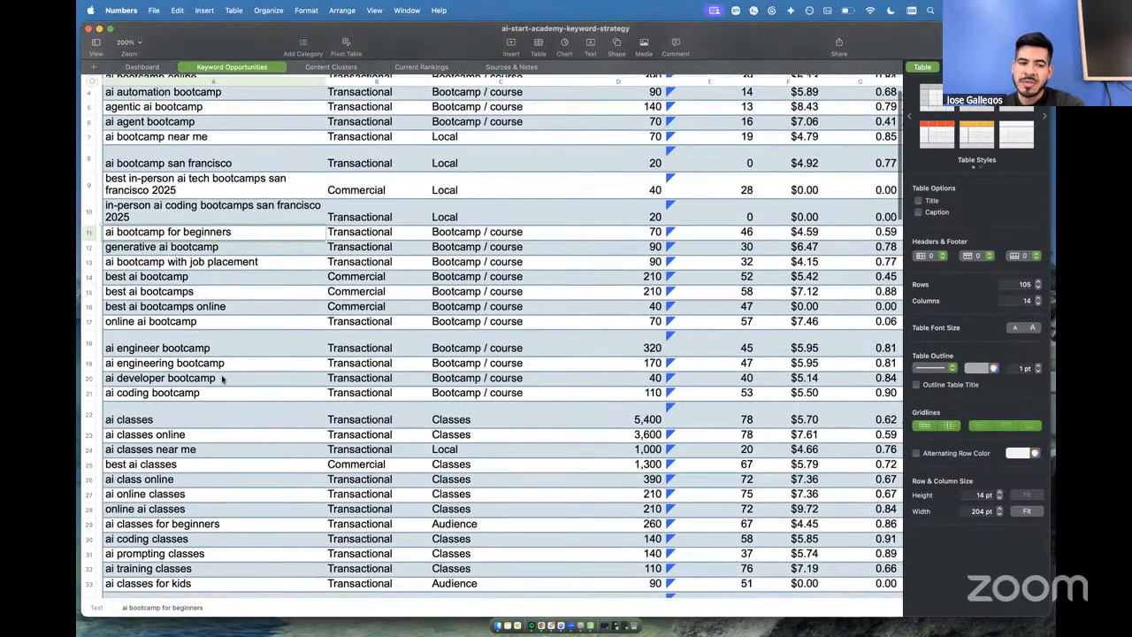
scroll(224, 419, "down", 1)
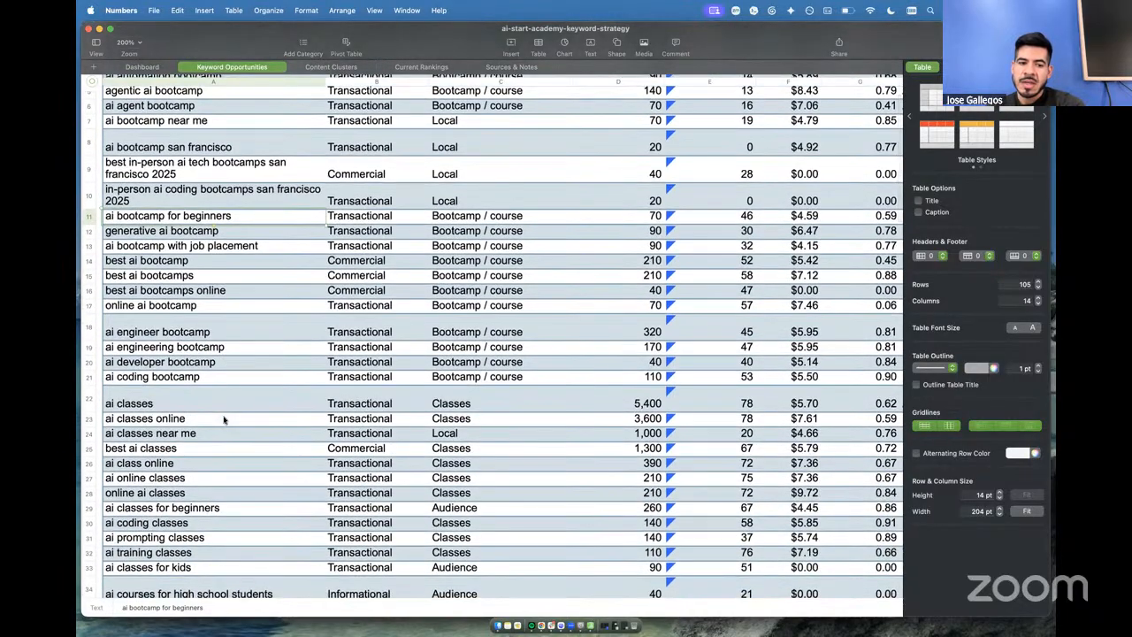
scroll(224, 419, "down", 3)
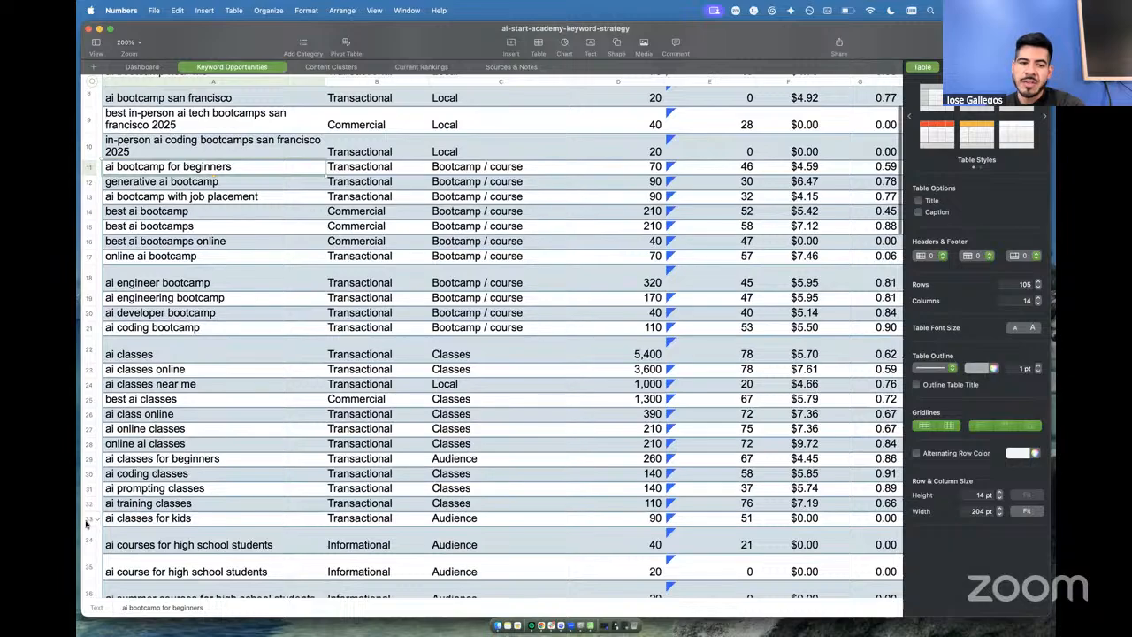
left_click(88, 520)
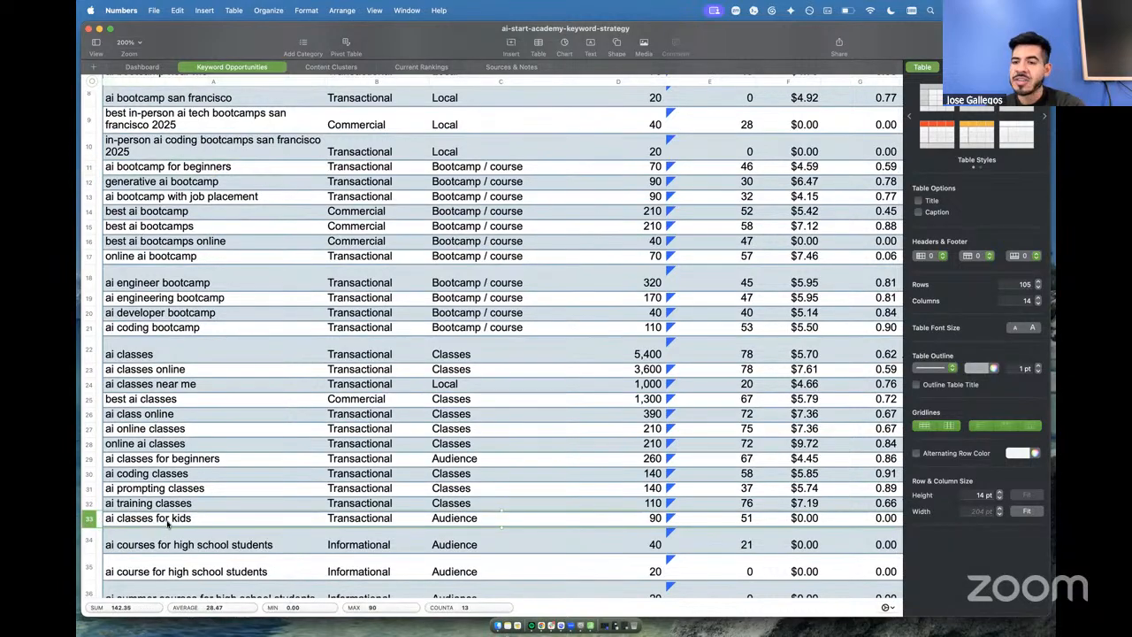
scroll(173, 522, "down", 1)
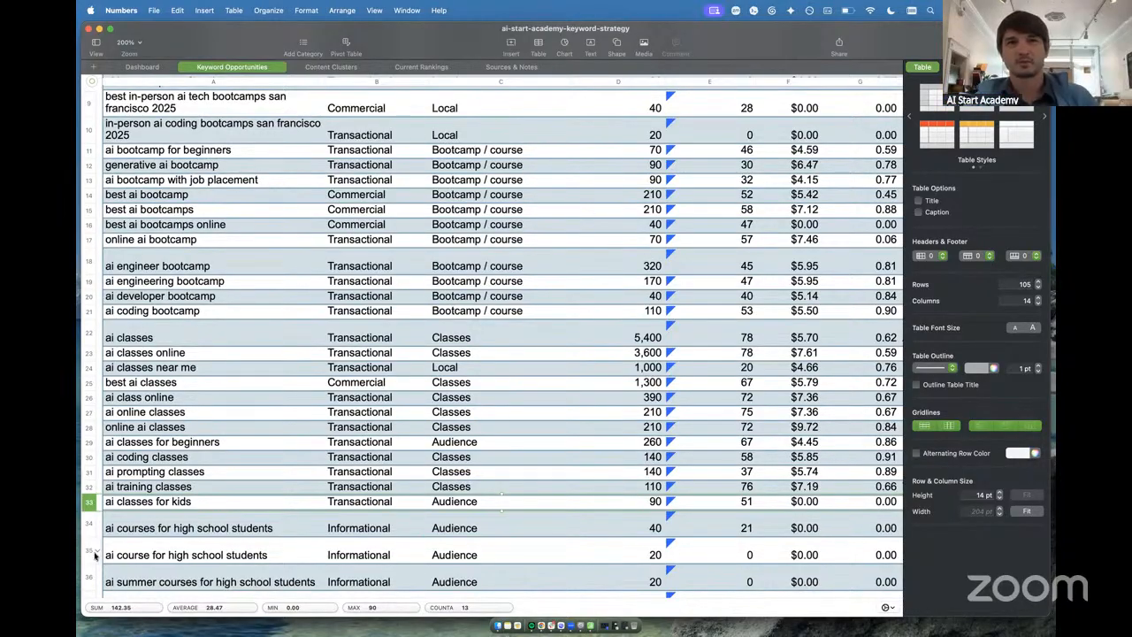
scroll(93, 544, "down", 1)
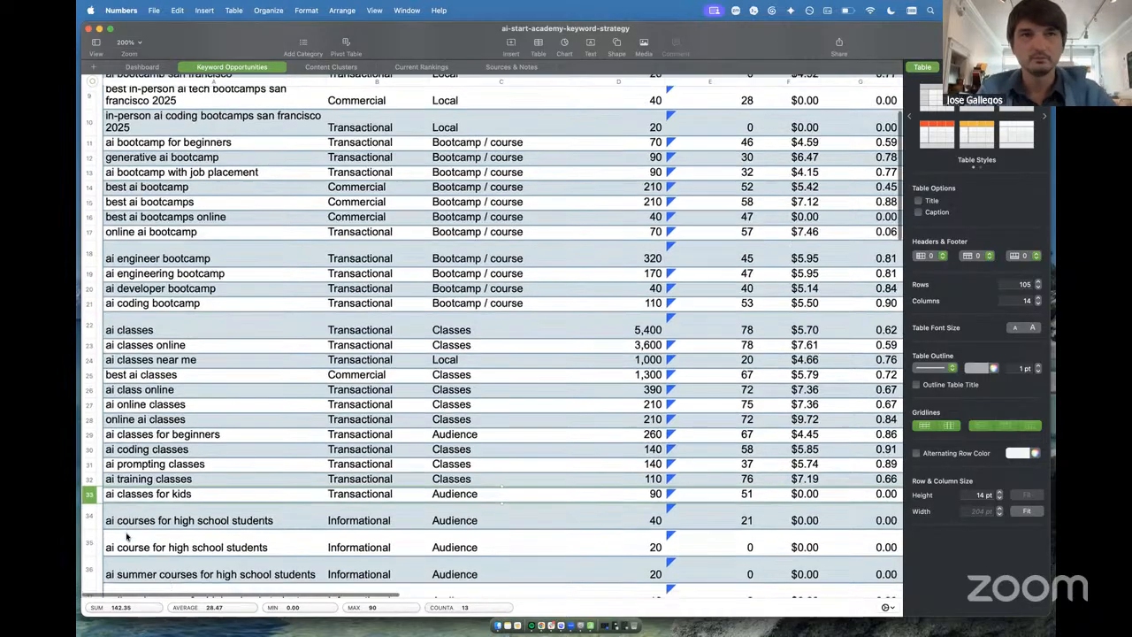
Select the rows for "ai course for high school students" and "ai summer courses for high school students" in turn
left_click(91, 531)
scroll(91, 531, "down", 1)
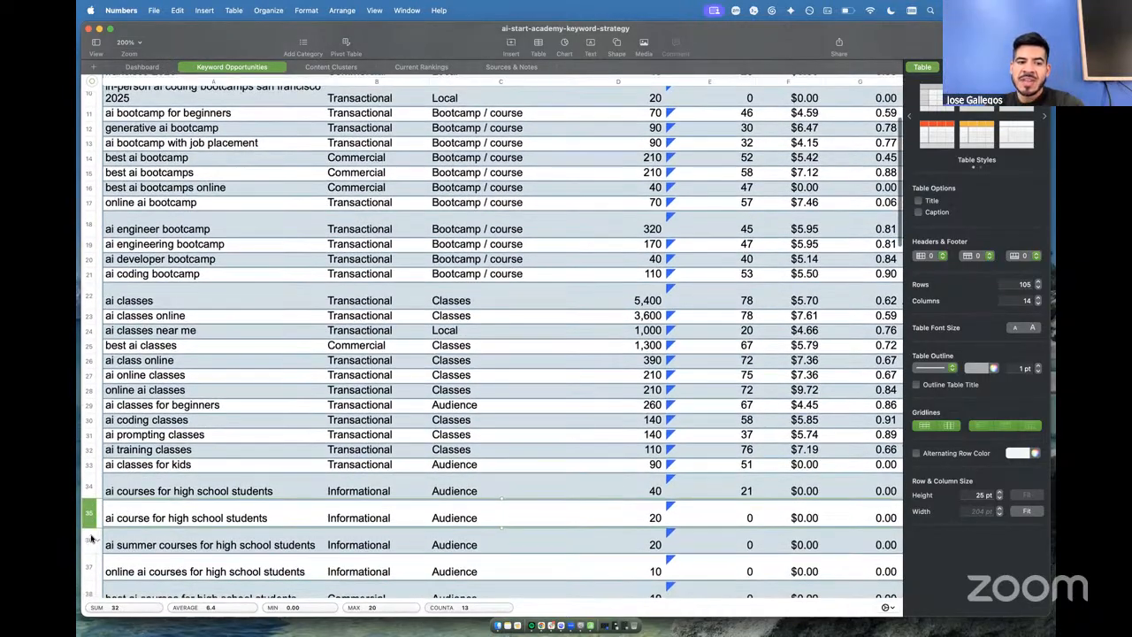
left_click(91, 536)
scroll(91, 537, "down", 1)
scroll(91, 536, "down", 6)
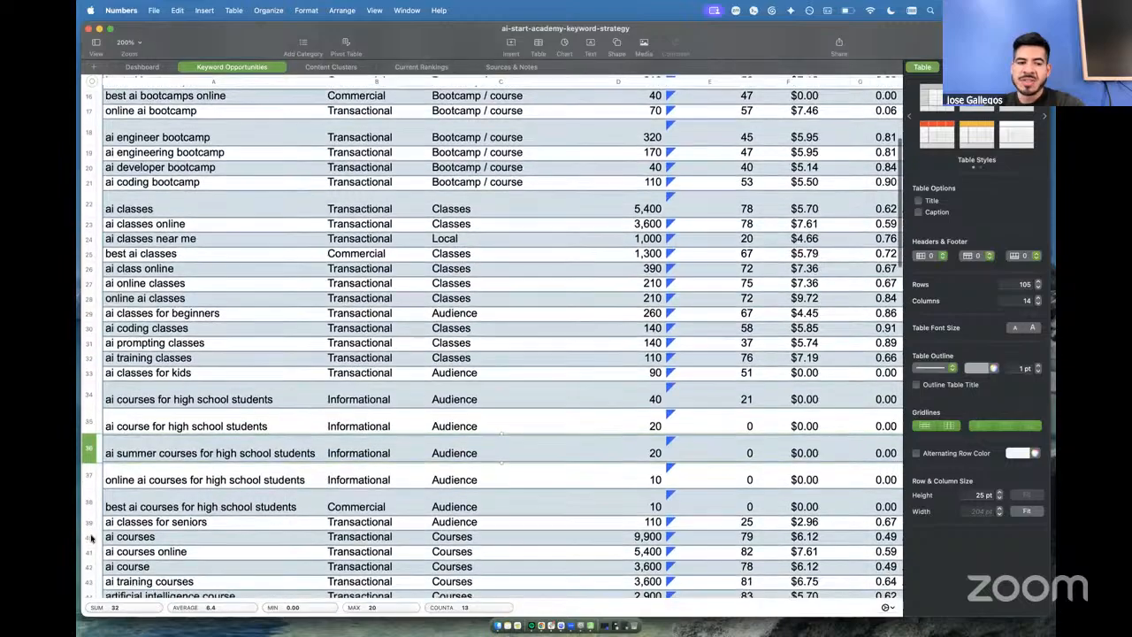
Select the "best ai courses online" row and review the surrounding Courses cluster keywords down to the Certification cluster
scroll(91, 537, "down", 4)
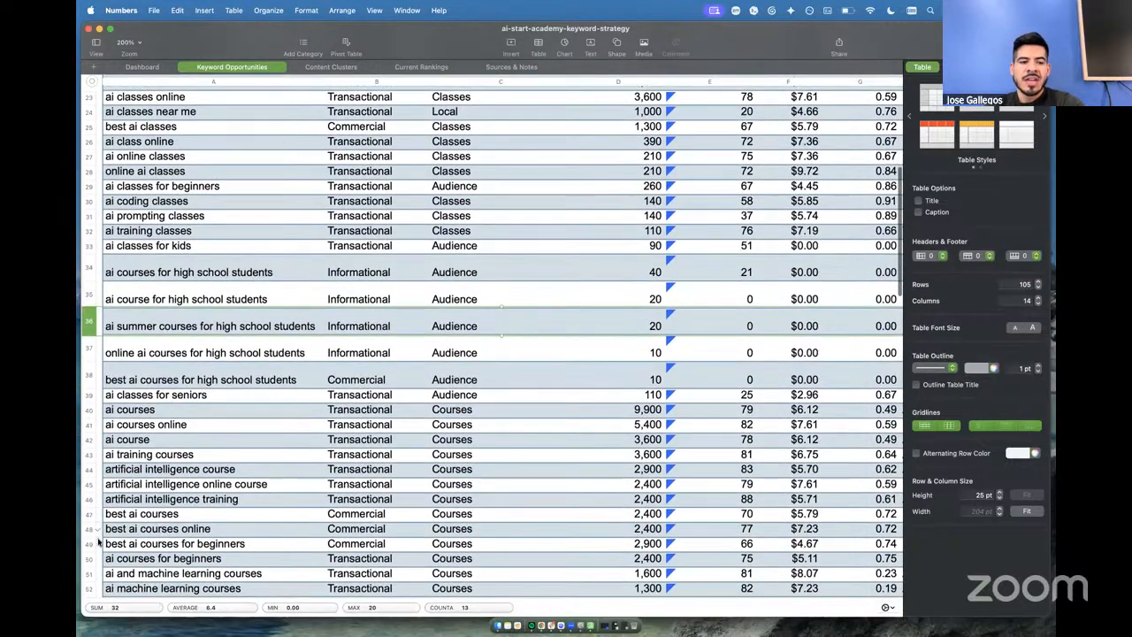
left_click(91, 529)
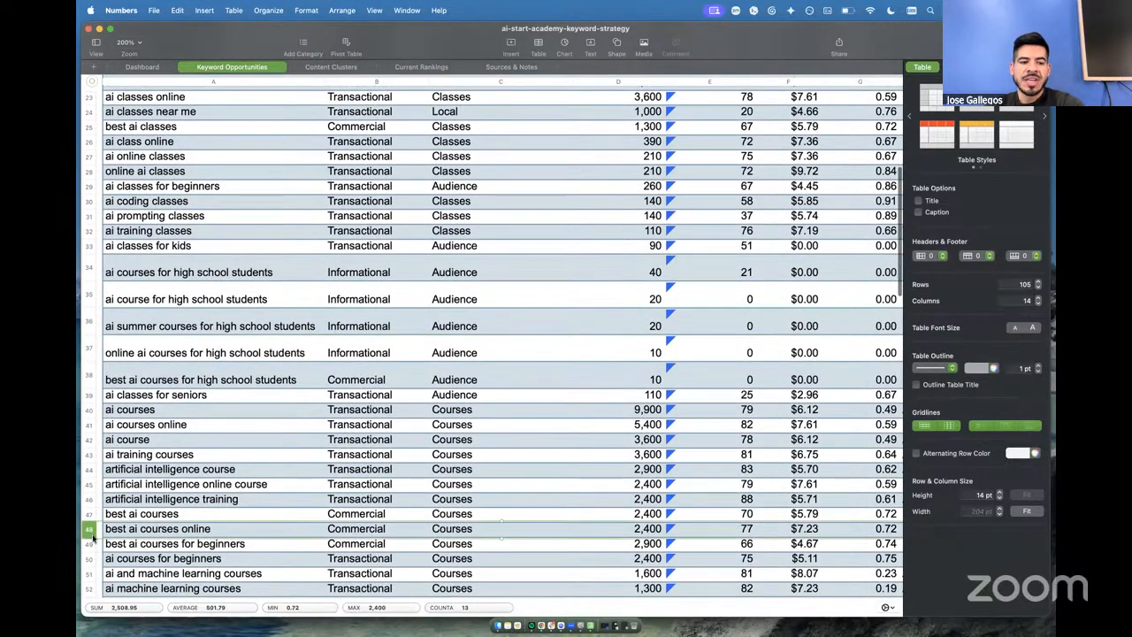
scroll(95, 541, "down", 1)
left_click(98, 548)
left_click(115, 498)
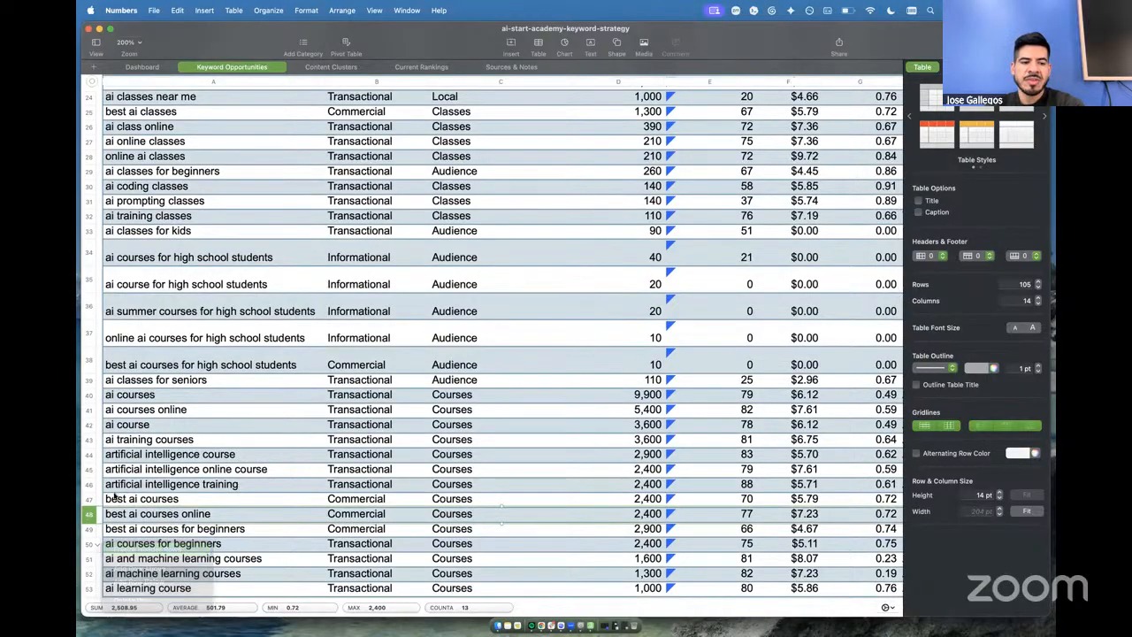
scroll(115, 497, "down", 5)
scroll(115, 497, "down", 3)
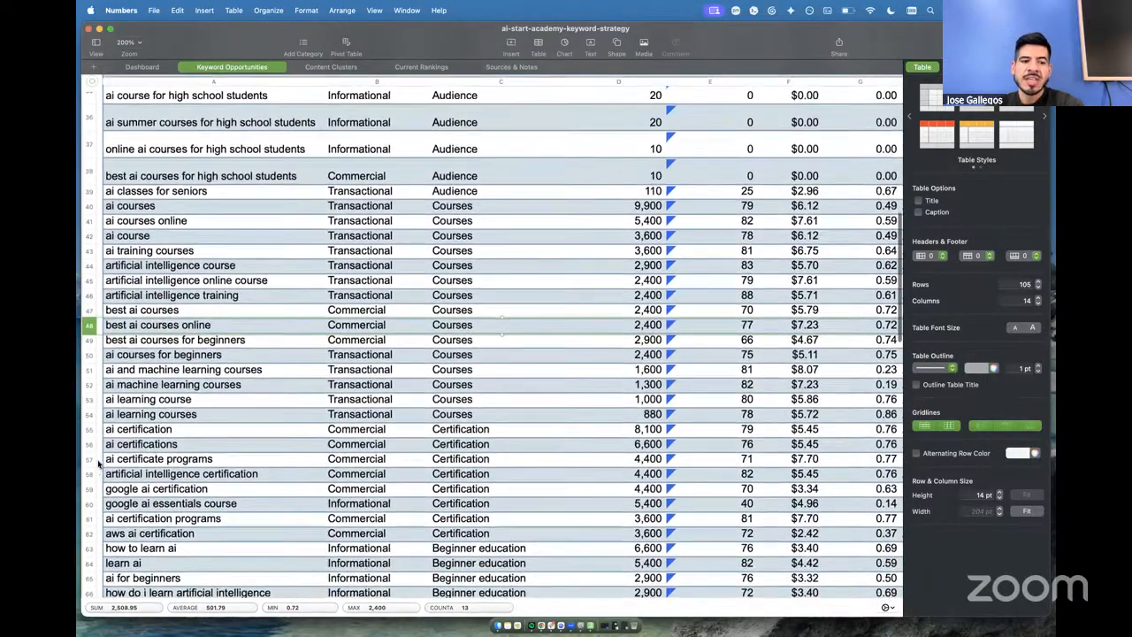
Select the "ai certificate programs" row and check the monthly searches for "ai certification" and "ai certifications"
left_click(90, 462)
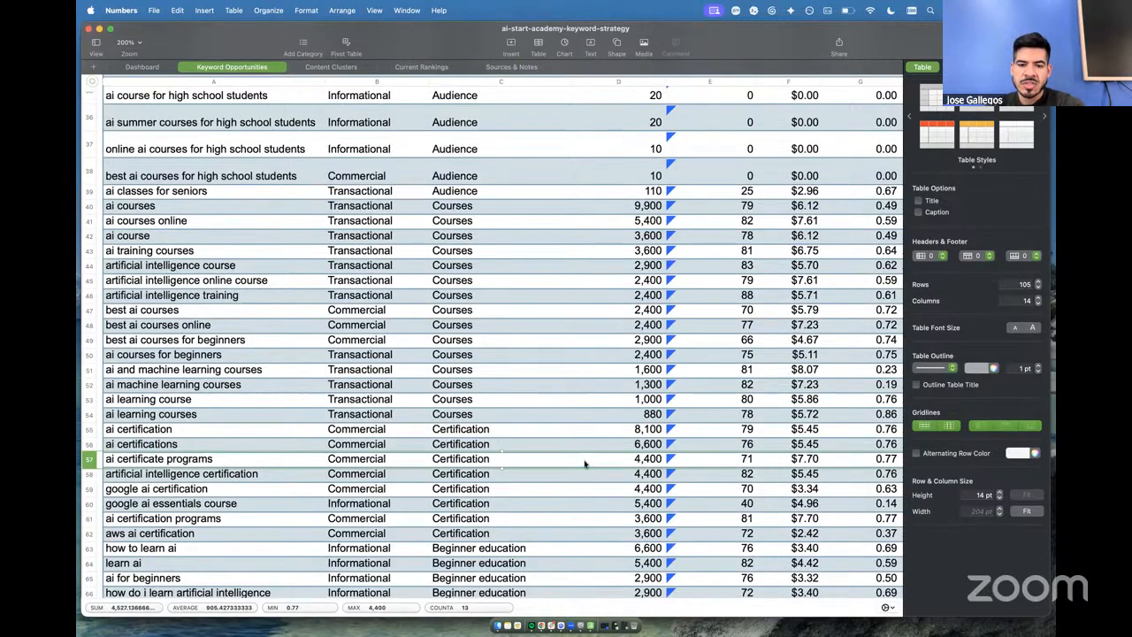
left_click(653, 431)
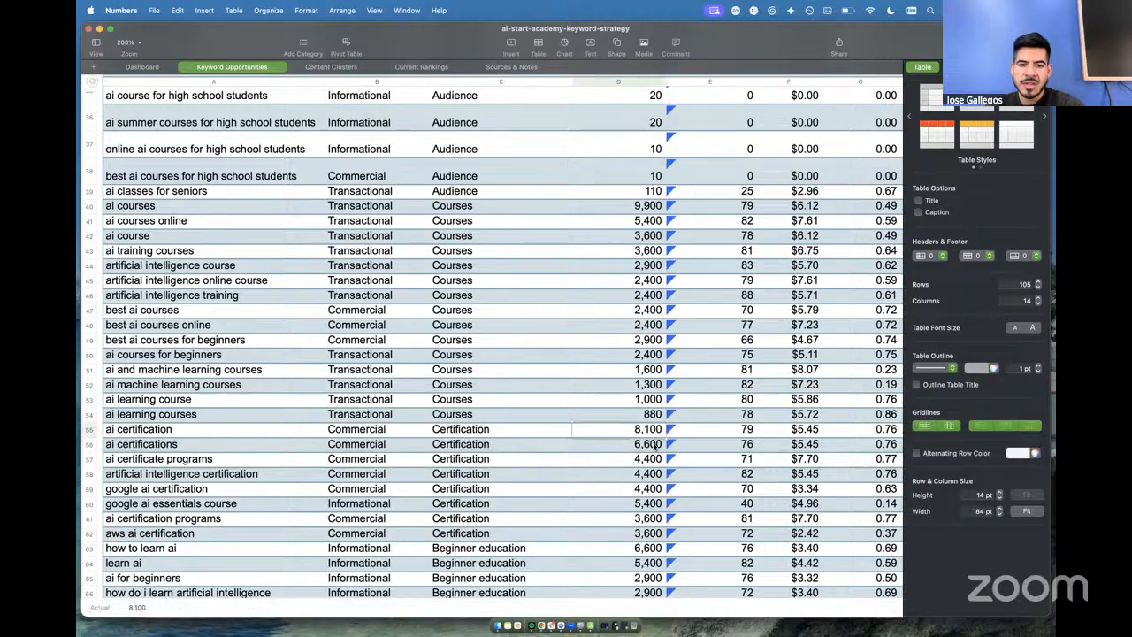
left_click(653, 446)
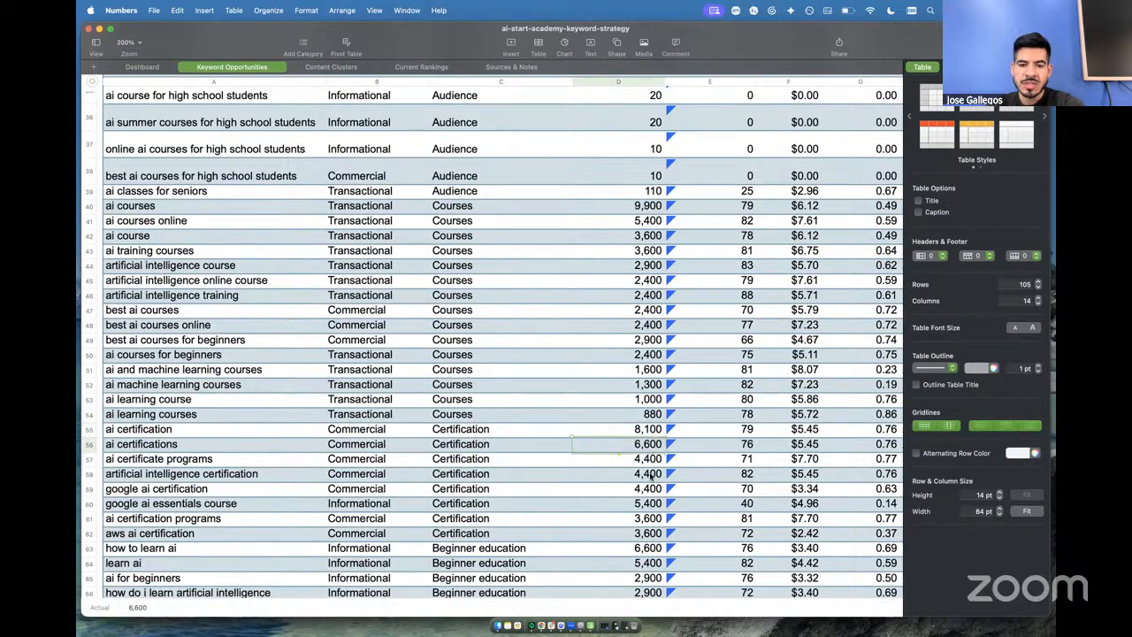
Scan the keyword list between the bootcamp and AI tools clusters, comparing monthly searches, difficulty and intent
scroll(652, 468, "up", 5)
scroll(651, 478, "up", 8)
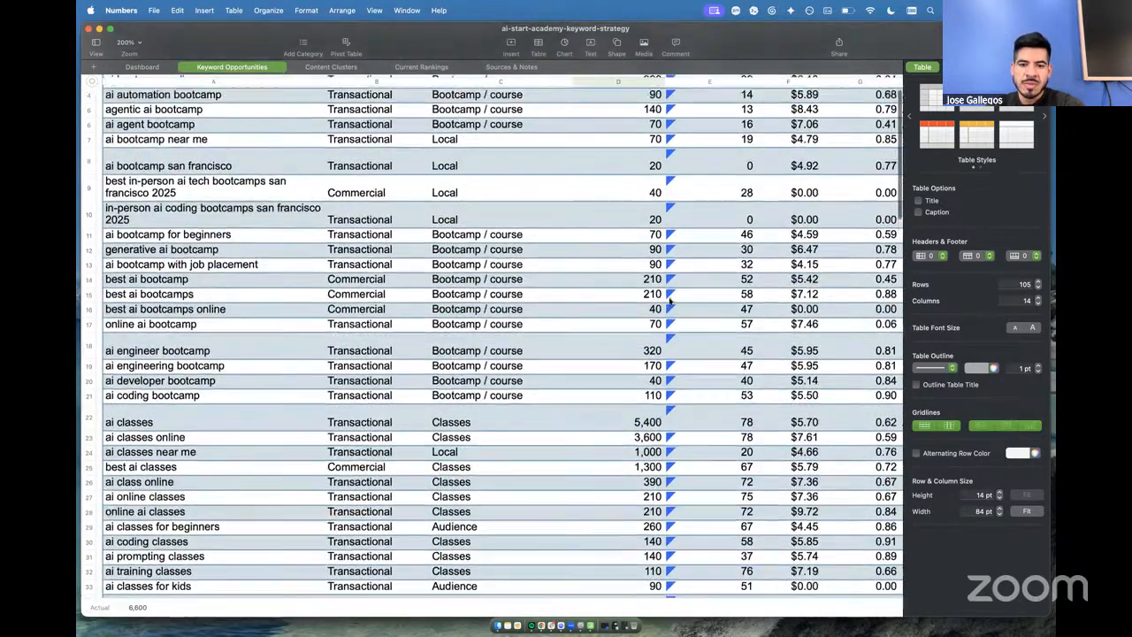
scroll(670, 301, "down", 5)
scroll(670, 302, "down", 5)
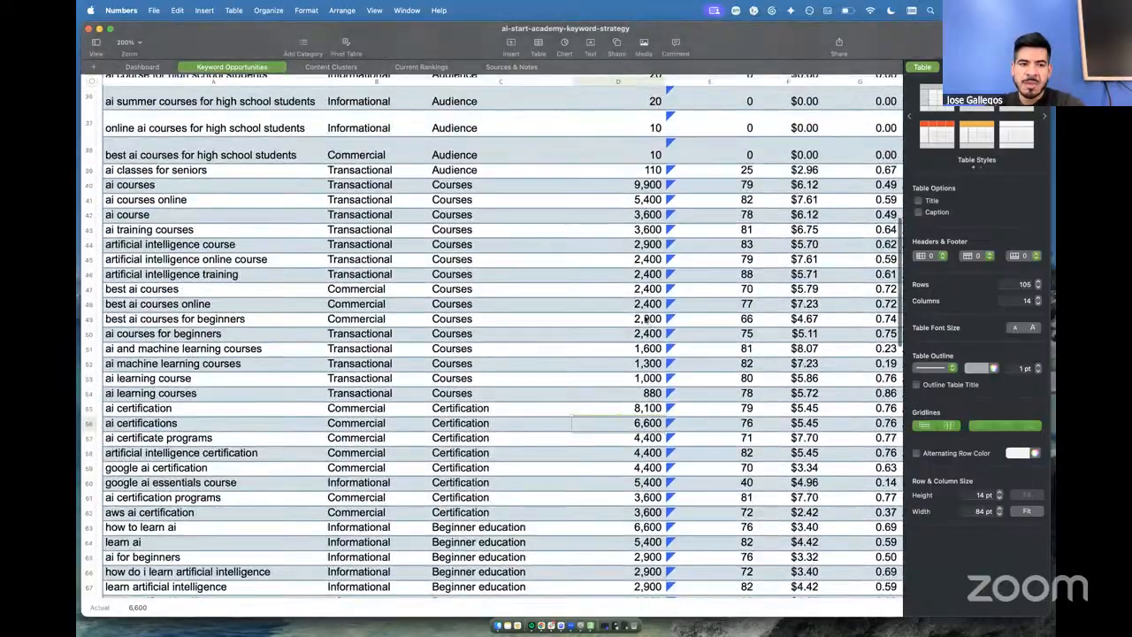
scroll(633, 352, "down", 2)
scroll(633, 352, "up", 2)
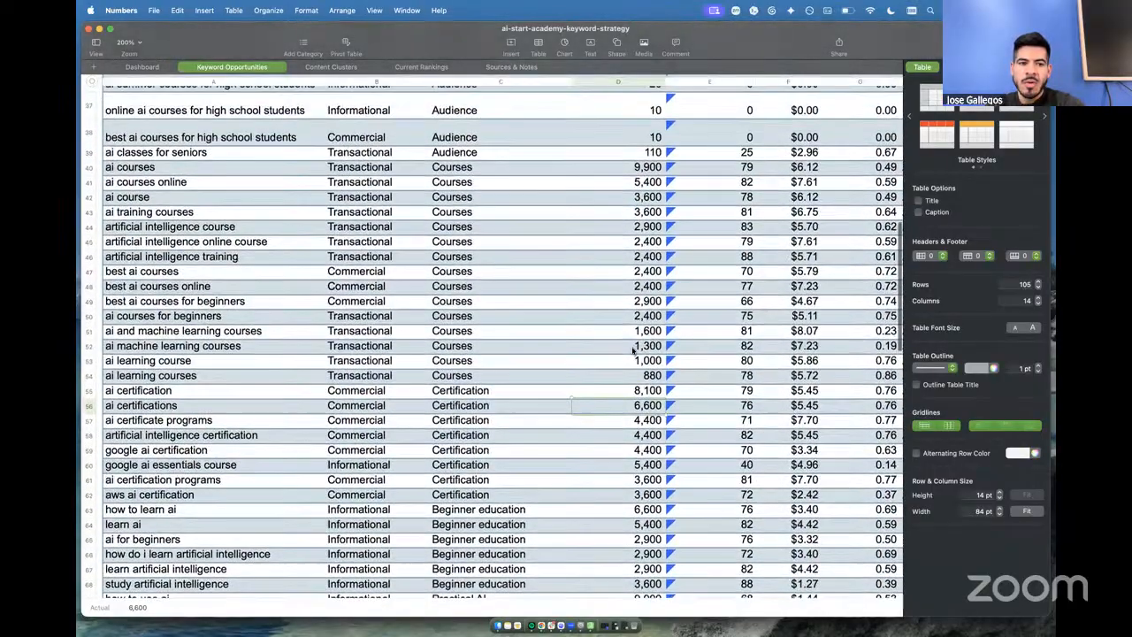
scroll(631, 405, "down", 3)
scroll(631, 405, "down", 8)
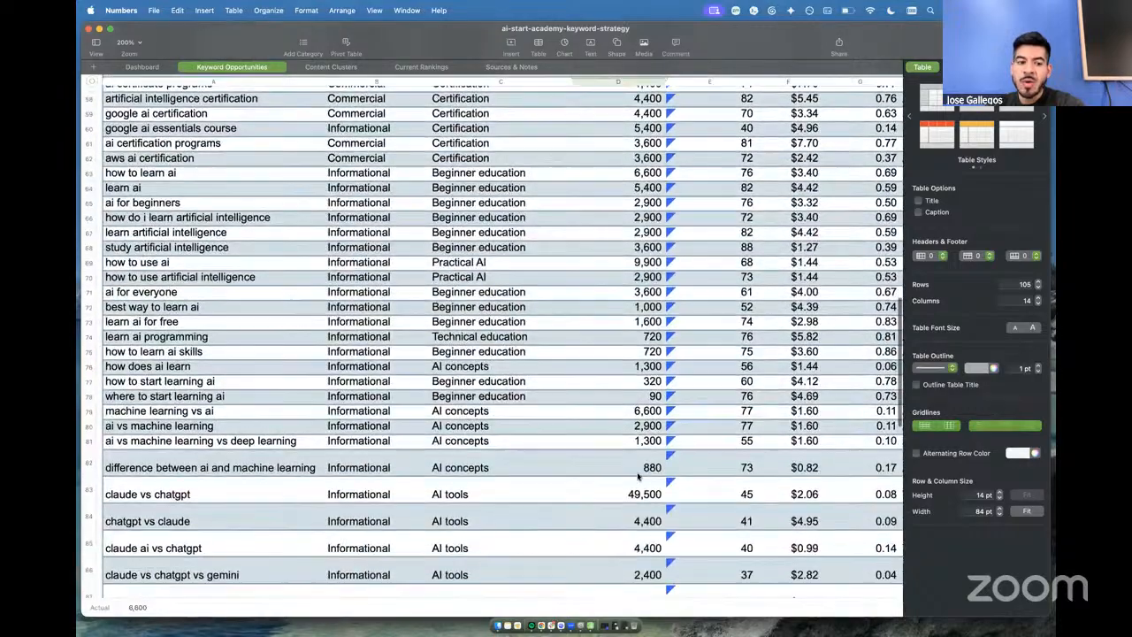
scroll(637, 478, "up", 7)
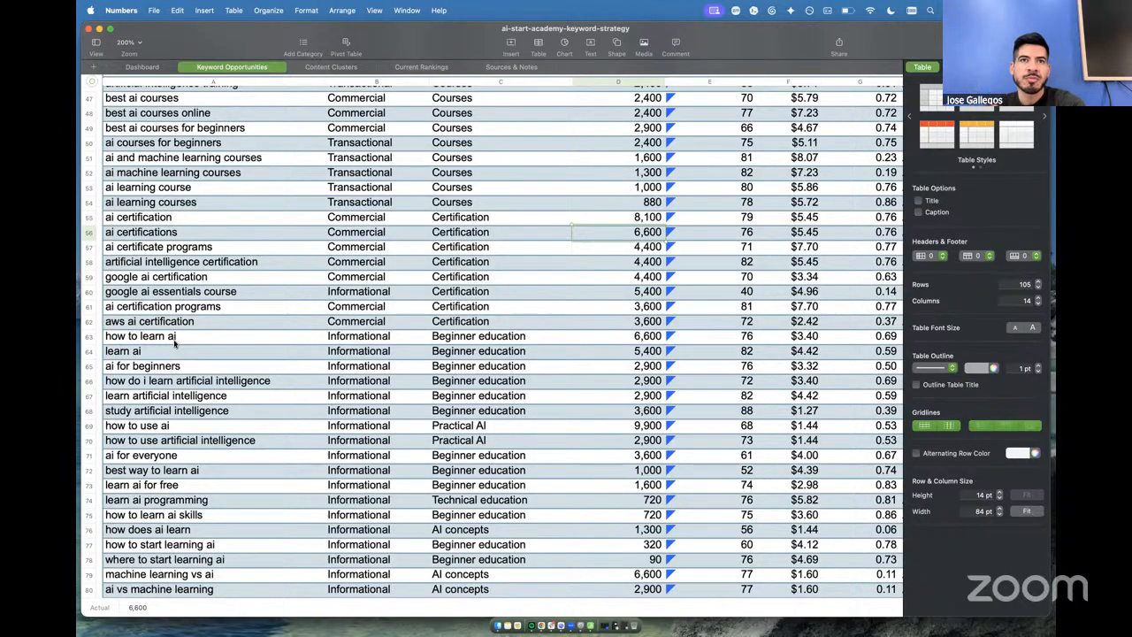
scroll(227, 327, "up", 5)
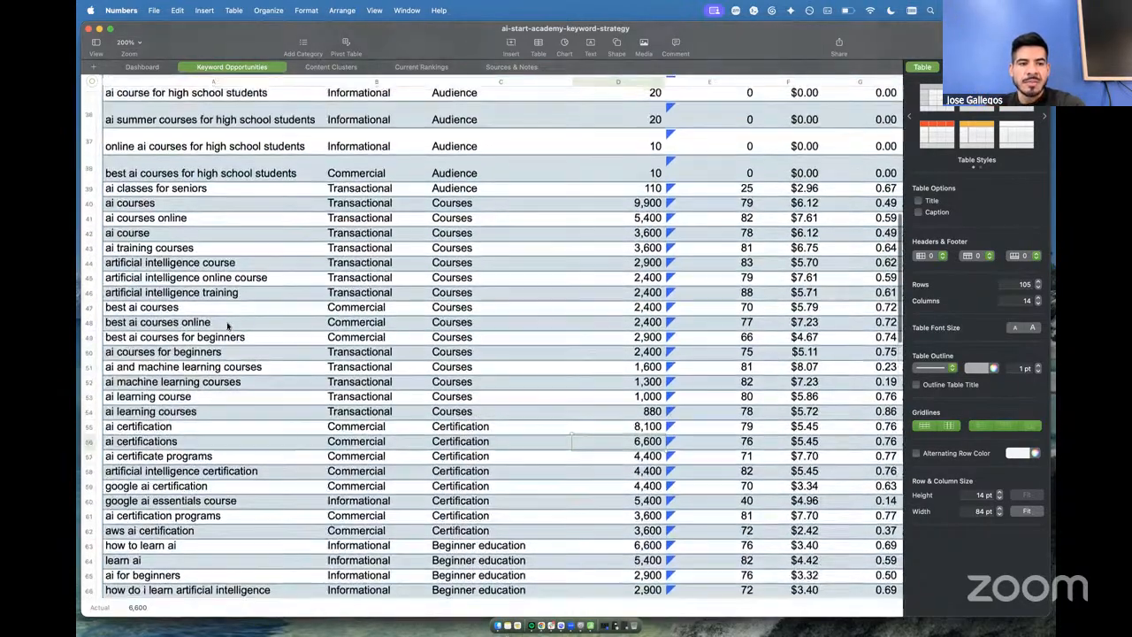
scroll(227, 326, "up", 10)
scroll(227, 328, "down", 4)
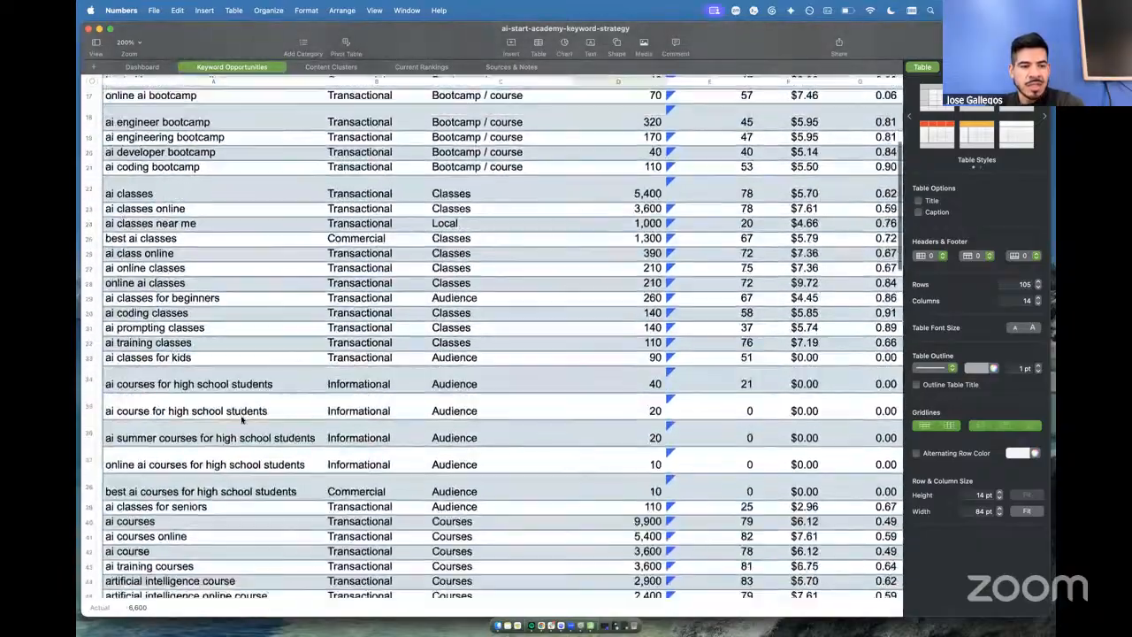
Review the keywords from the Audience cluster to Beginner education, selecting "aws ai certification" and "study artificial intelligence" along the way
scroll(242, 419, "down", 5)
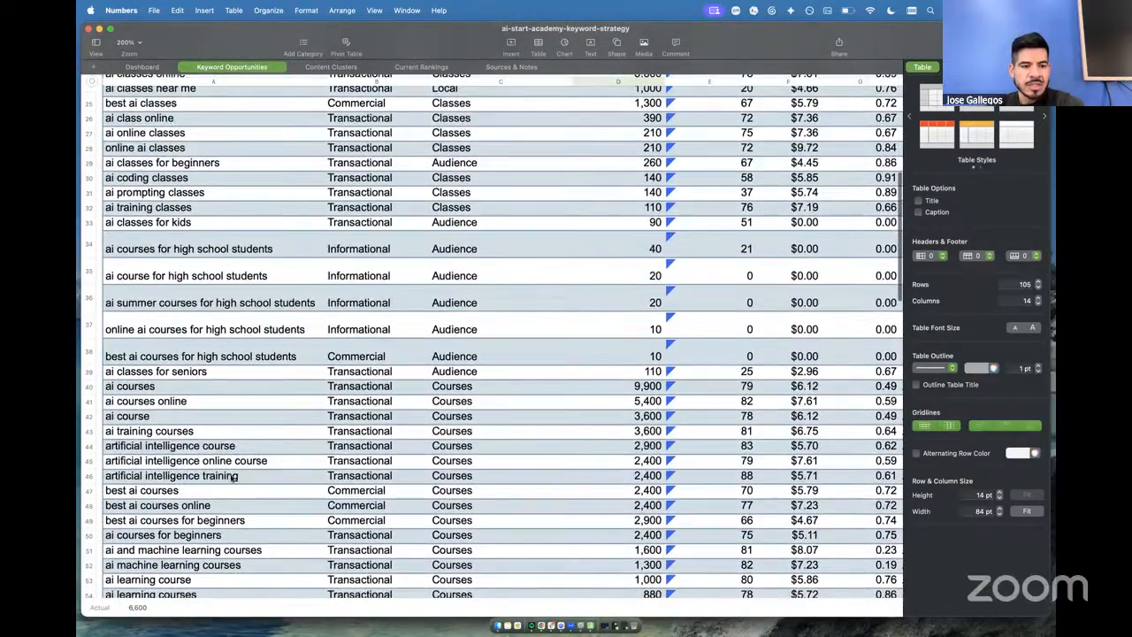
scroll(235, 478, "down", 6)
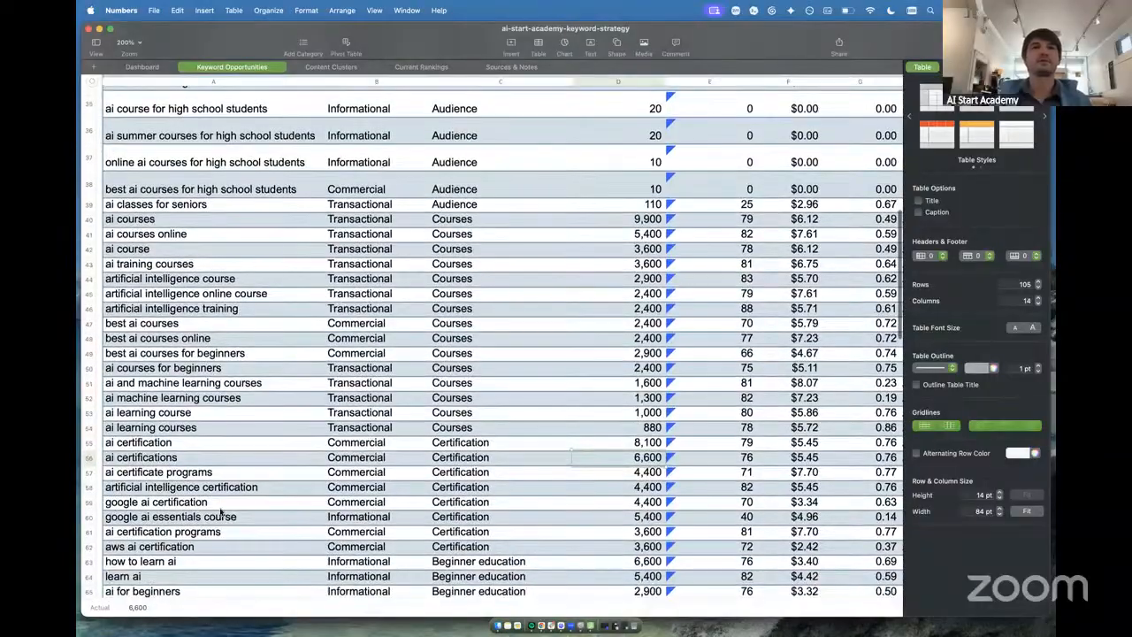
left_click(221, 512)
scroll(222, 509, "down", 3)
left_click(222, 499)
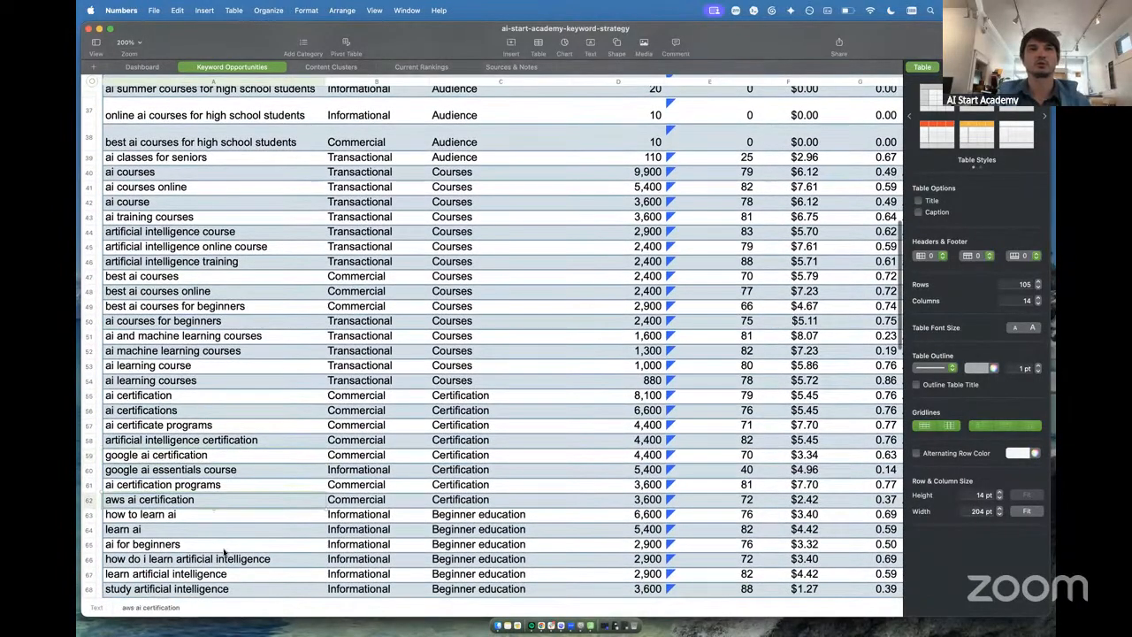
left_click(224, 550)
scroll(225, 550, "down", 2)
left_click(226, 550)
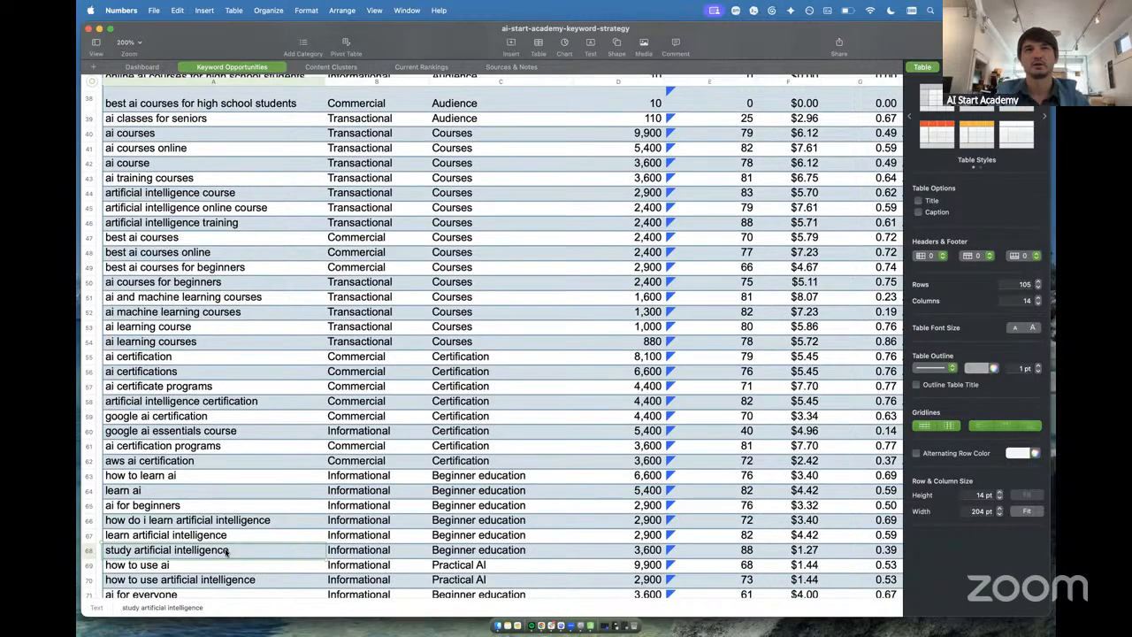
Review the Beginner education and AI concepts keywords, ending with the "difference between ai and machine learning" cell selected
scroll(227, 551, "down", 10)
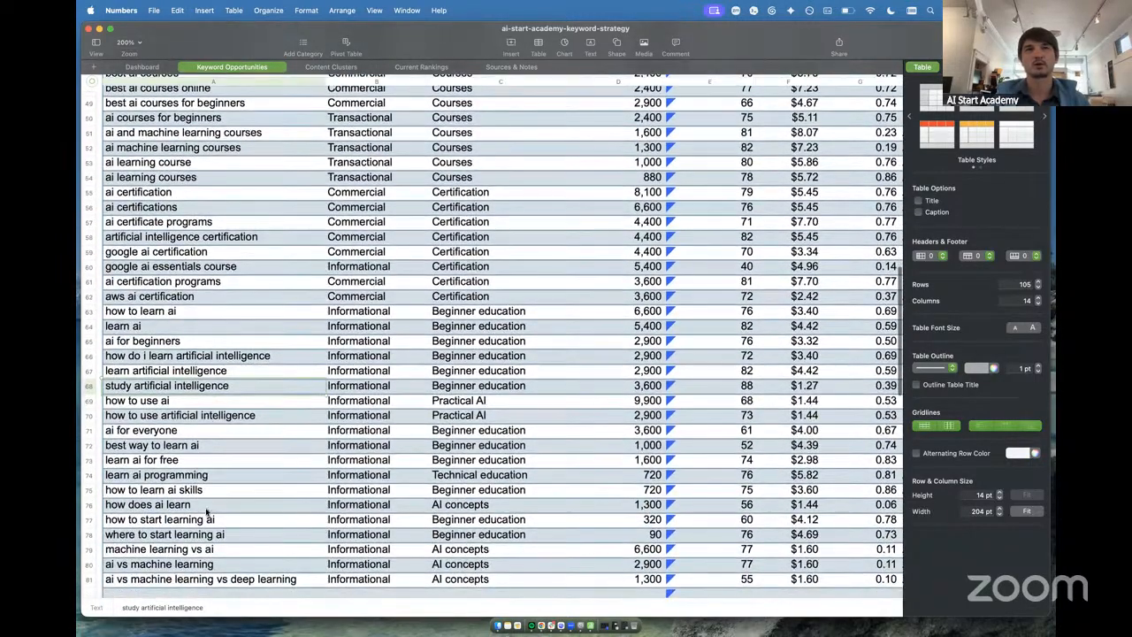
left_click(207, 511)
scroll(208, 512, "down", 3)
left_click(207, 511)
left_click(197, 531)
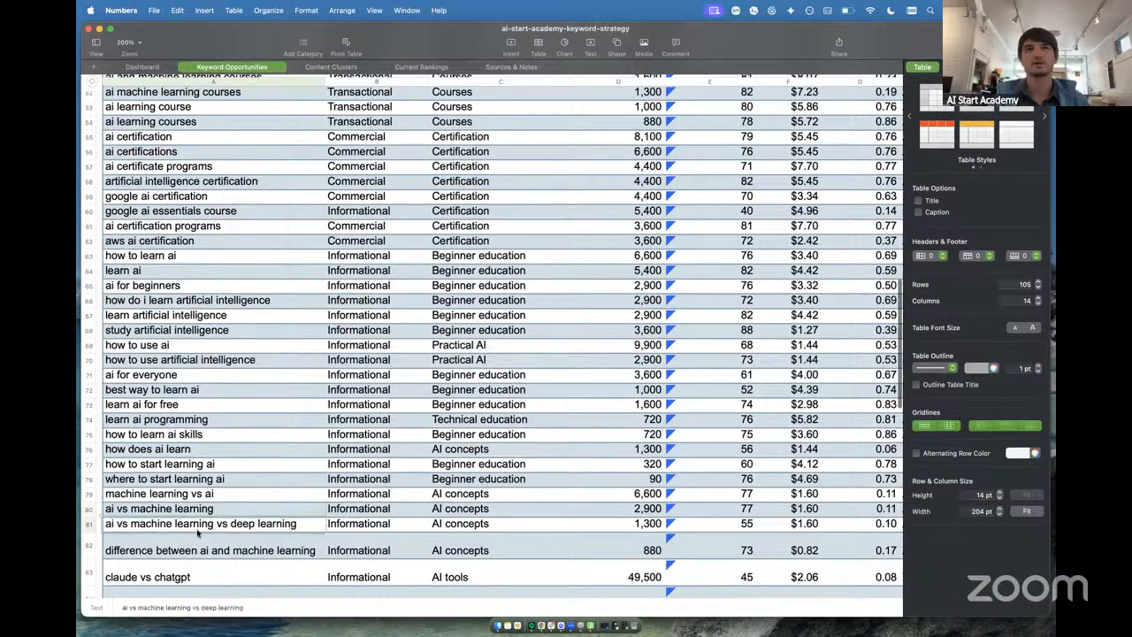
scroll(205, 521, "down", 5)
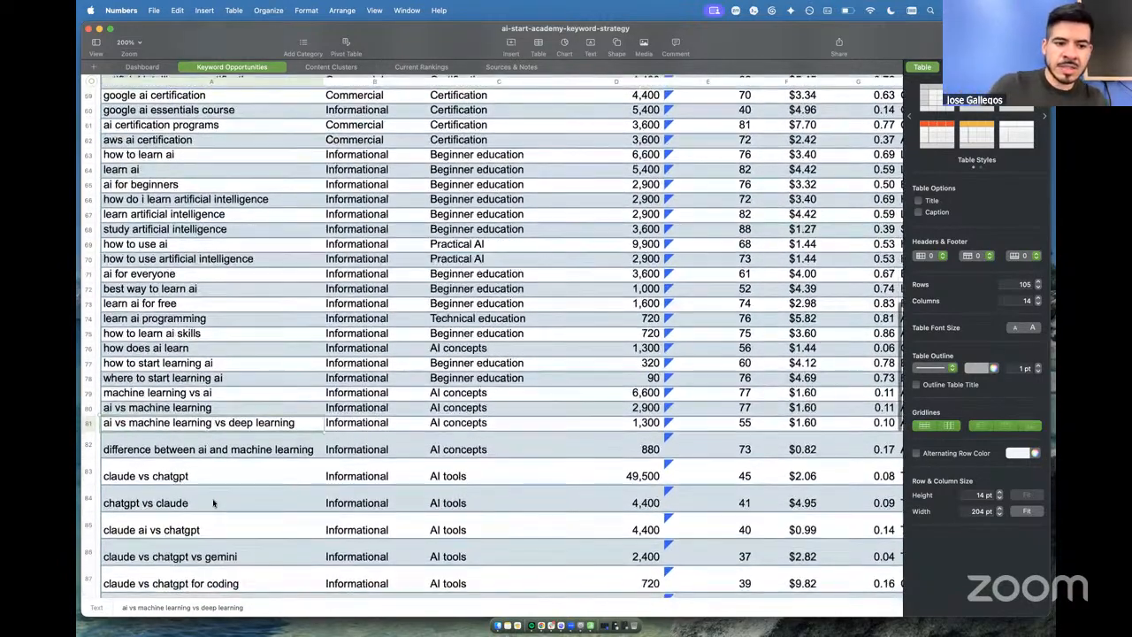
scroll(217, 477, "down", 1)
left_click(221, 434)
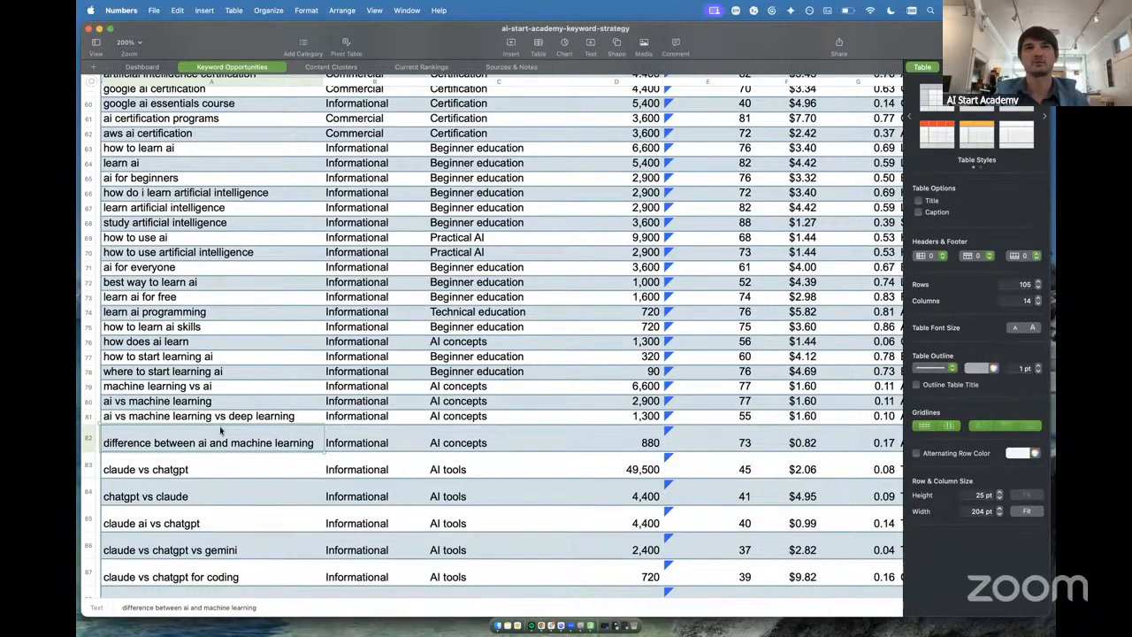
Highlight the "ai for everyone" and "how to use ai" keywords, plus the full rows for "how to learn ai skills" and "where to start learning ai"
left_click(171, 268)
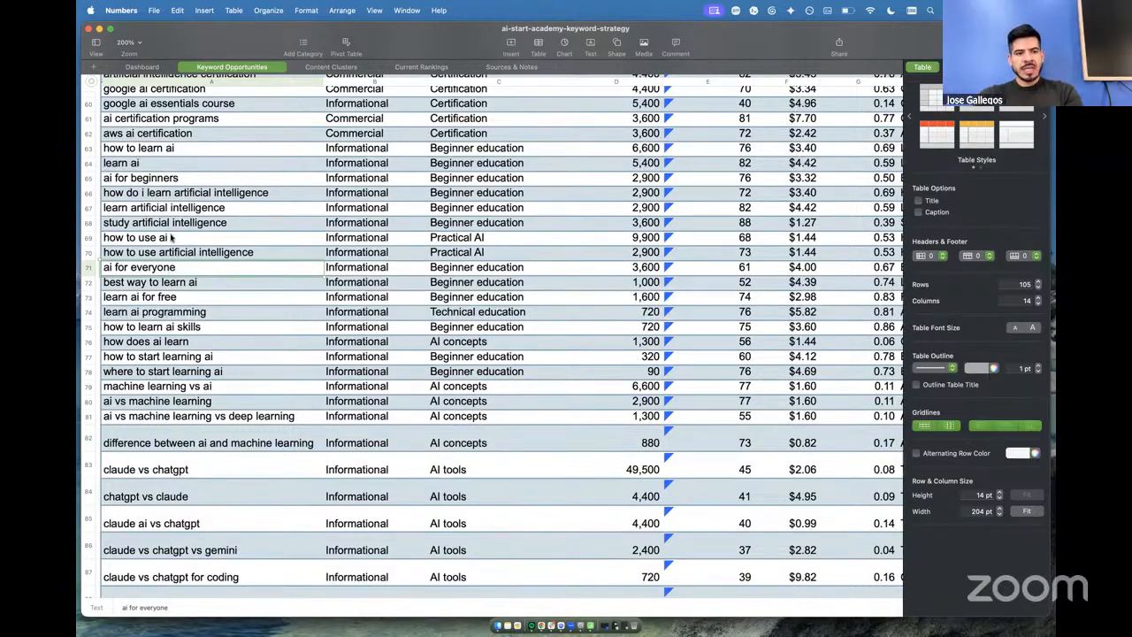
left_click(186, 240)
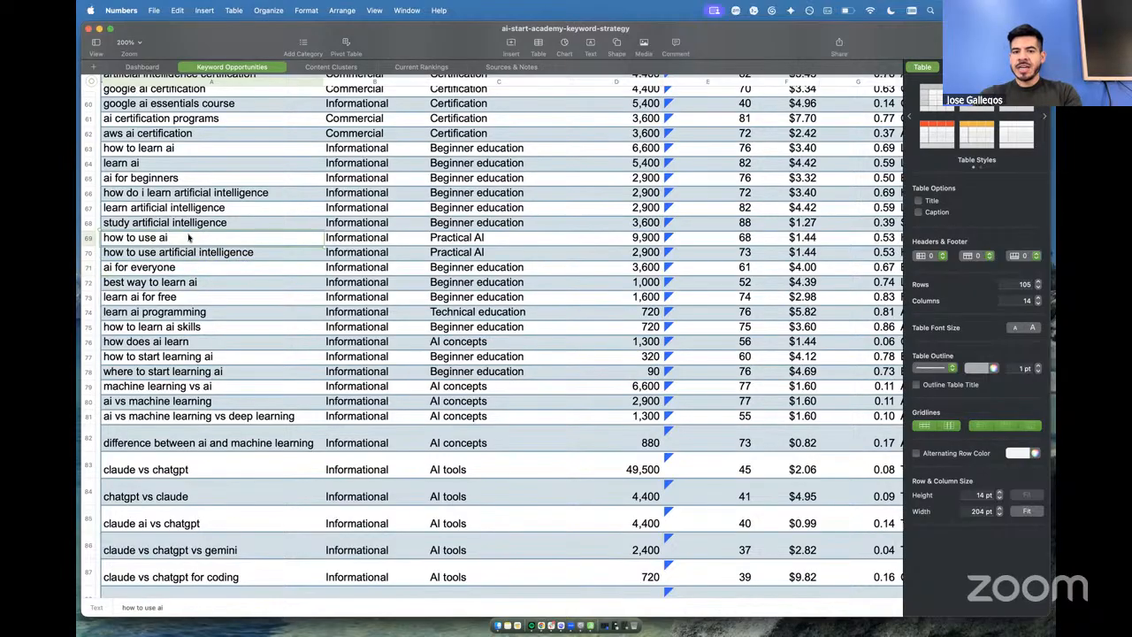
left_click(90, 240)
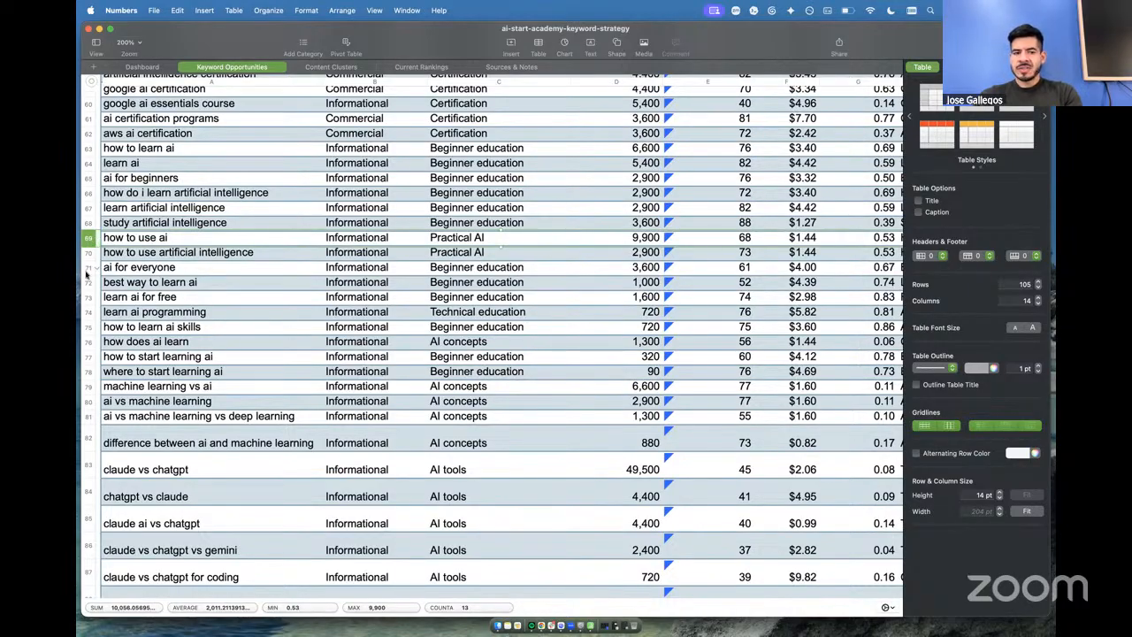
left_click(89, 326)
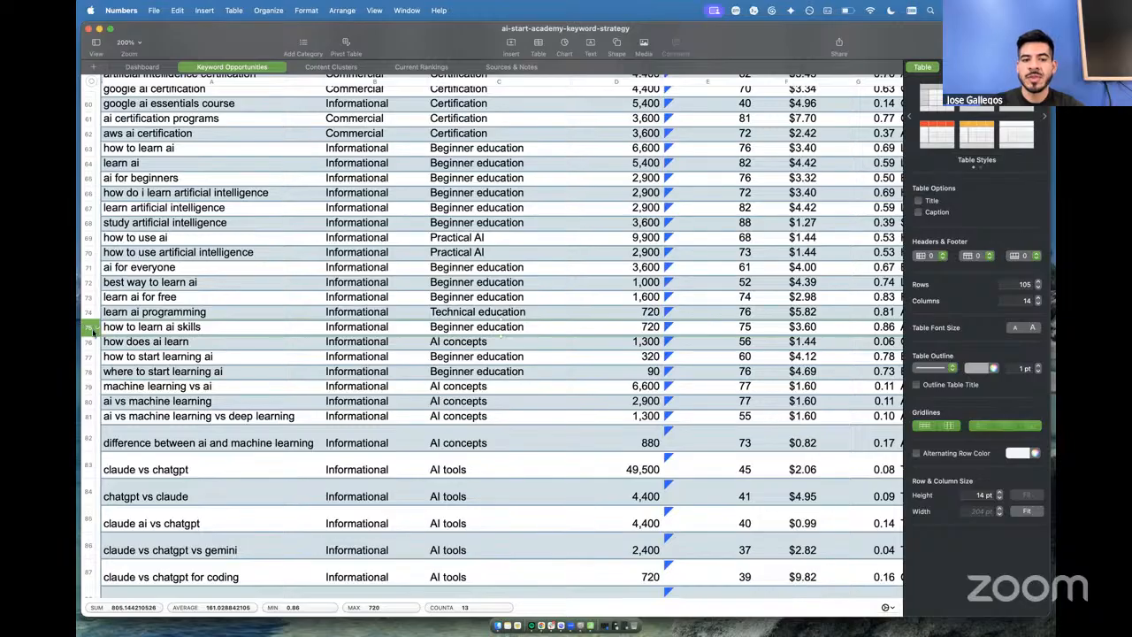
scroll(85, 330, "down", 2)
left_click(92, 352)
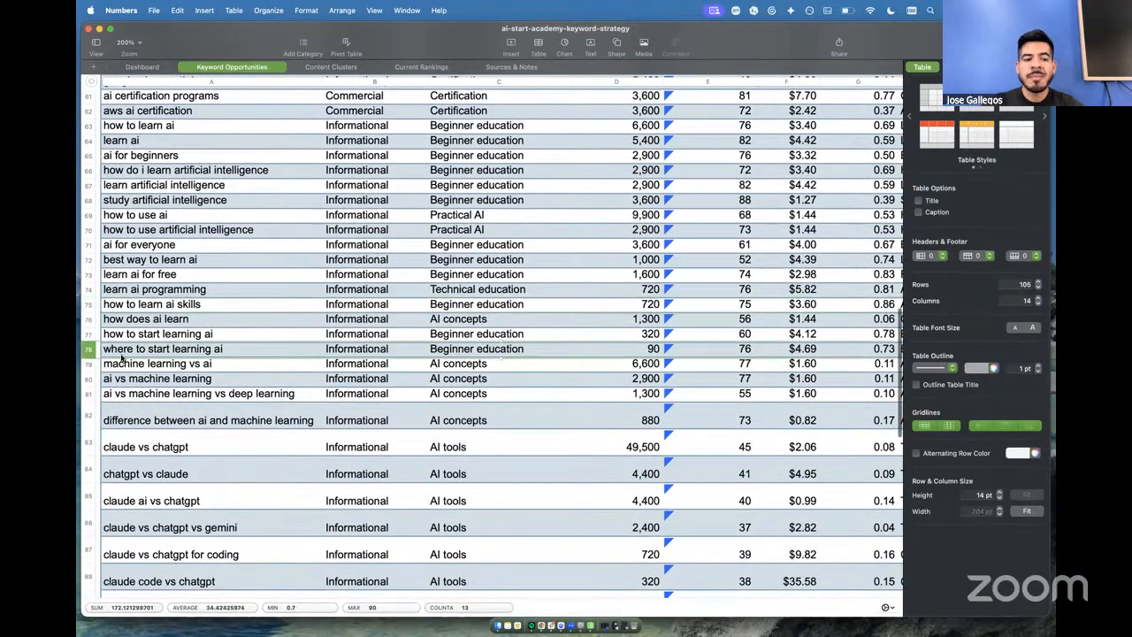
Review the AI tools comparison keywords through the end of the table, and return to the bootcamp keywords at its beginning
scroll(115, 357, "down", 4)
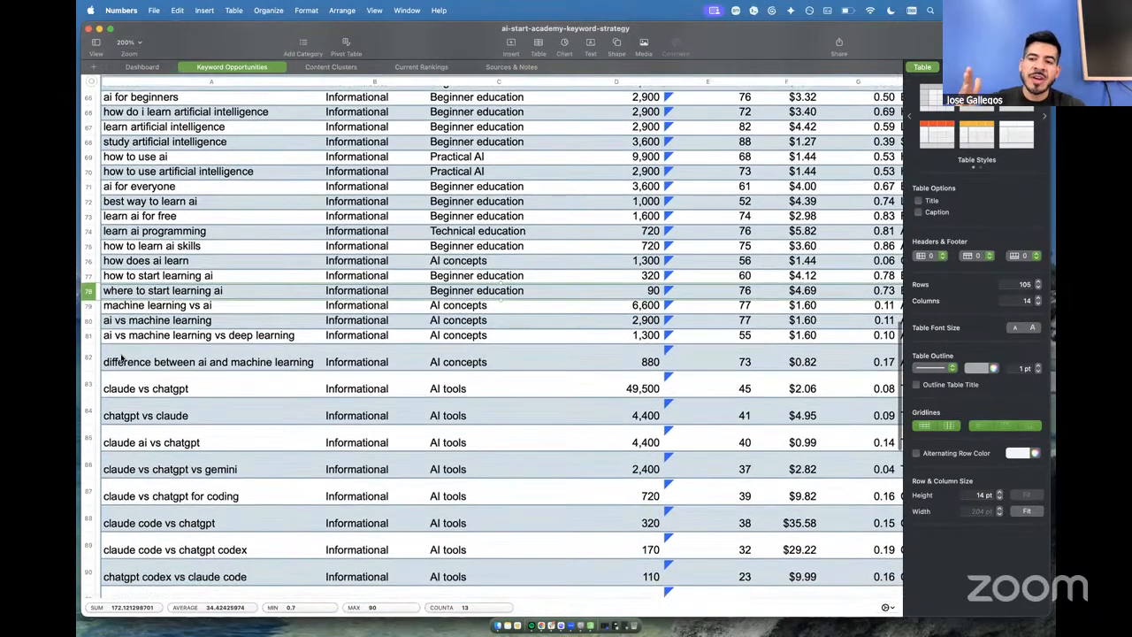
scroll(121, 357, "down", 2)
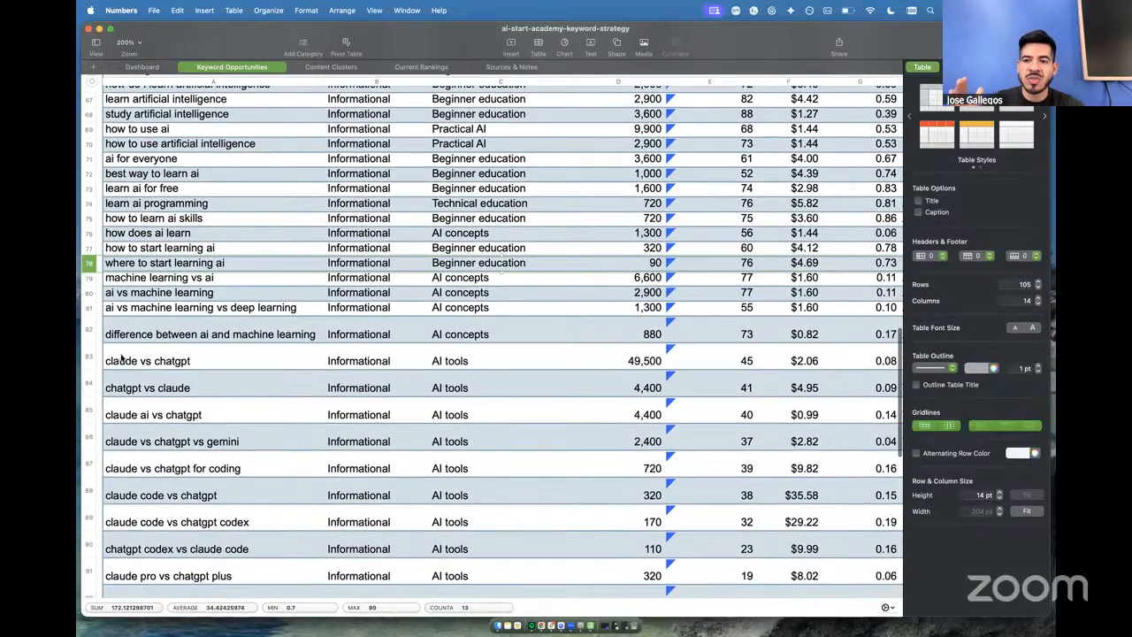
scroll(121, 358, "down", 2)
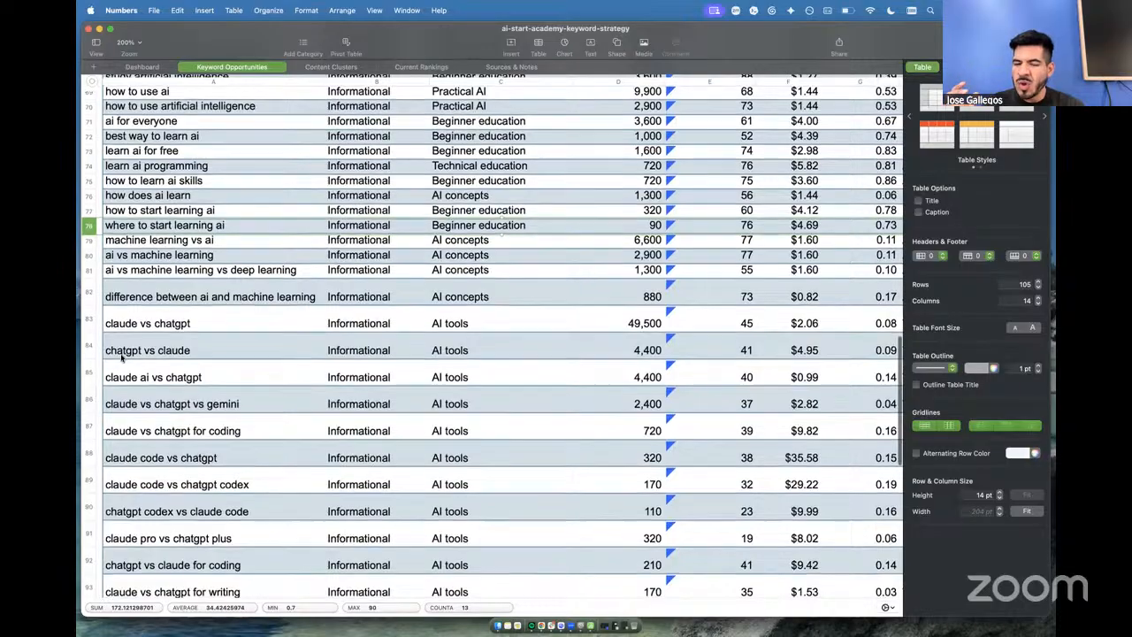
scroll(121, 356, "down", 3)
scroll(121, 356, "down", 3)
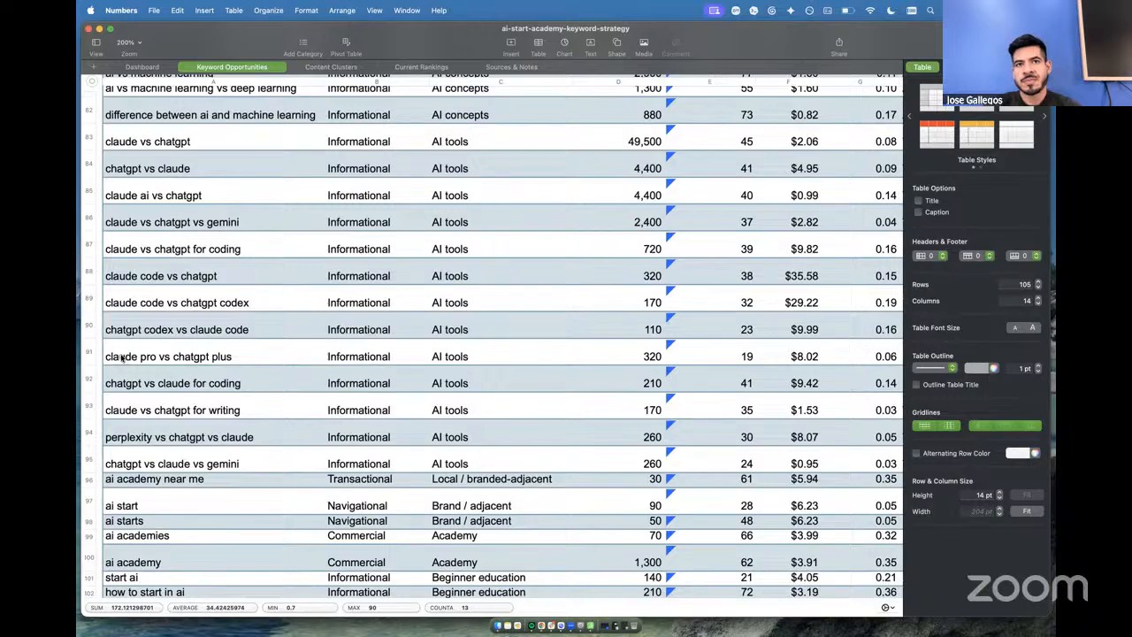
scroll(245, 404, "down", 3)
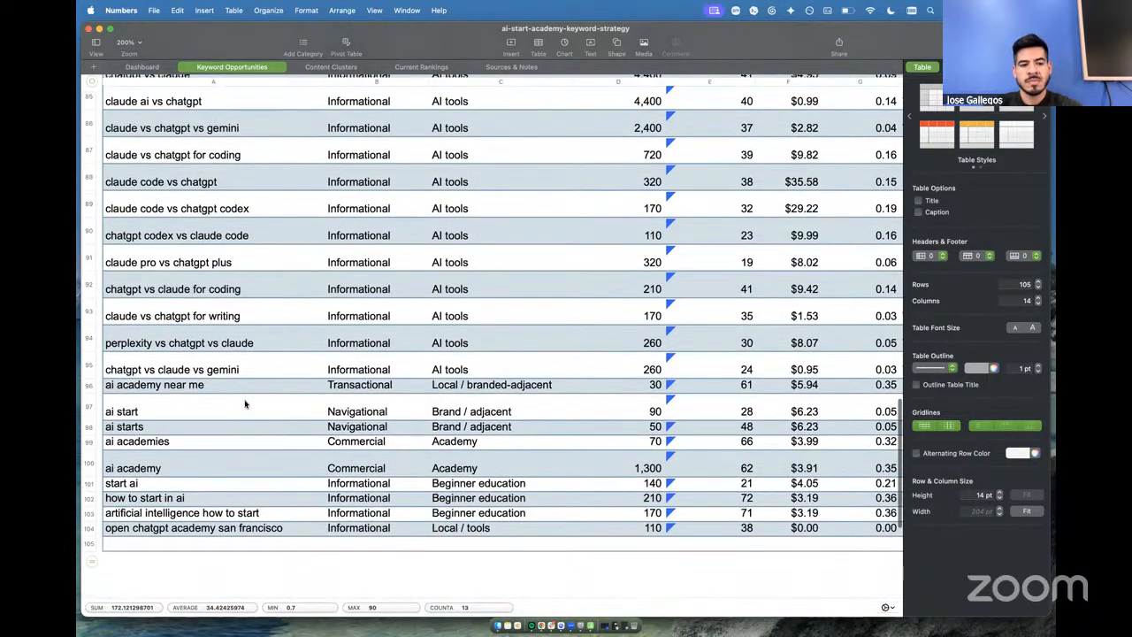
scroll(245, 405, "up", 20)
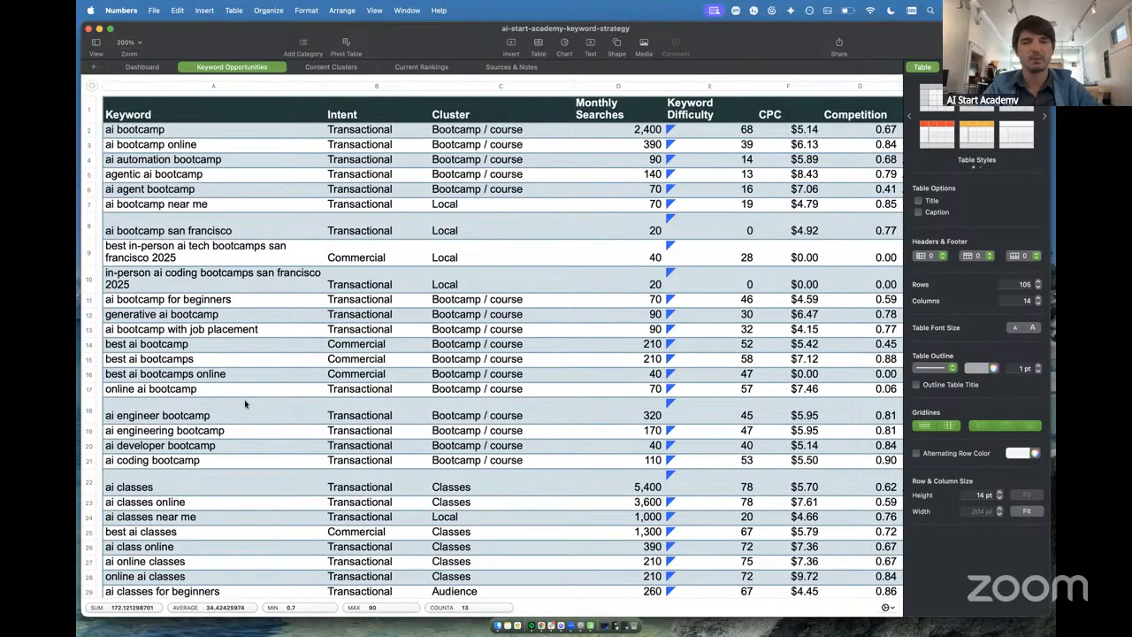
scroll(245, 404, "down", 3)
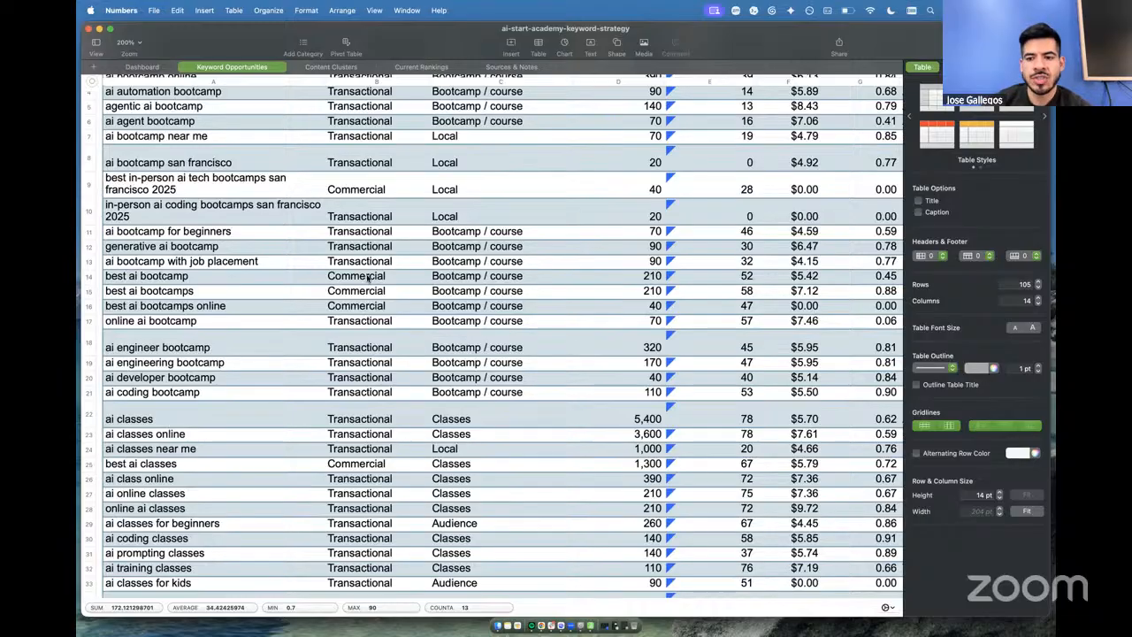
scroll(367, 278, "up", 3)
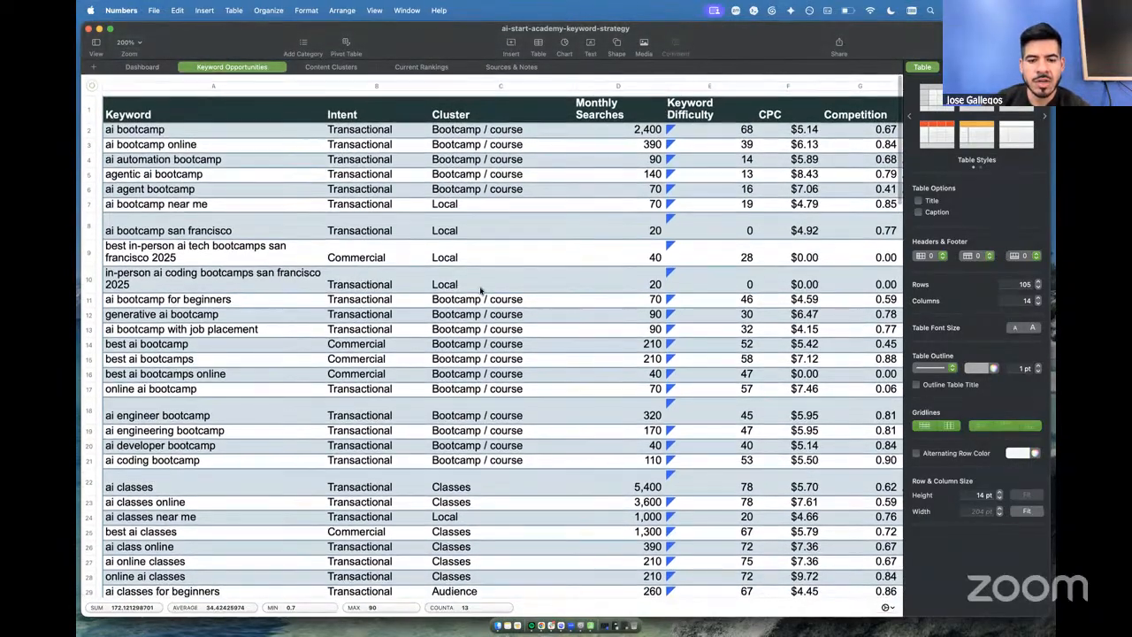
Move the Numbers window aside, switch to Codex and widen its window to show more of the workbook preview
left_click_drag(933, 40, 834, 151)
left_click(659, 76)
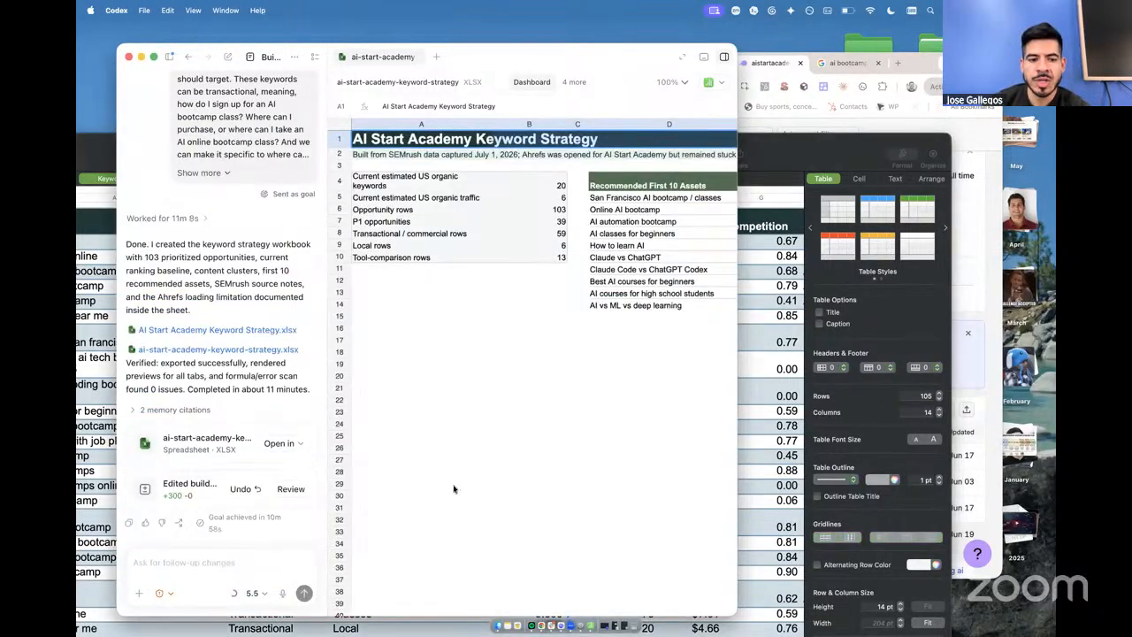
left_click_drag(733, 613, 947, 619)
Draft a follow-up prompt: "please create recommended blog pages and service pages that we should create based of this keyword strategy for aistartacademy."
left_click(240, 564)
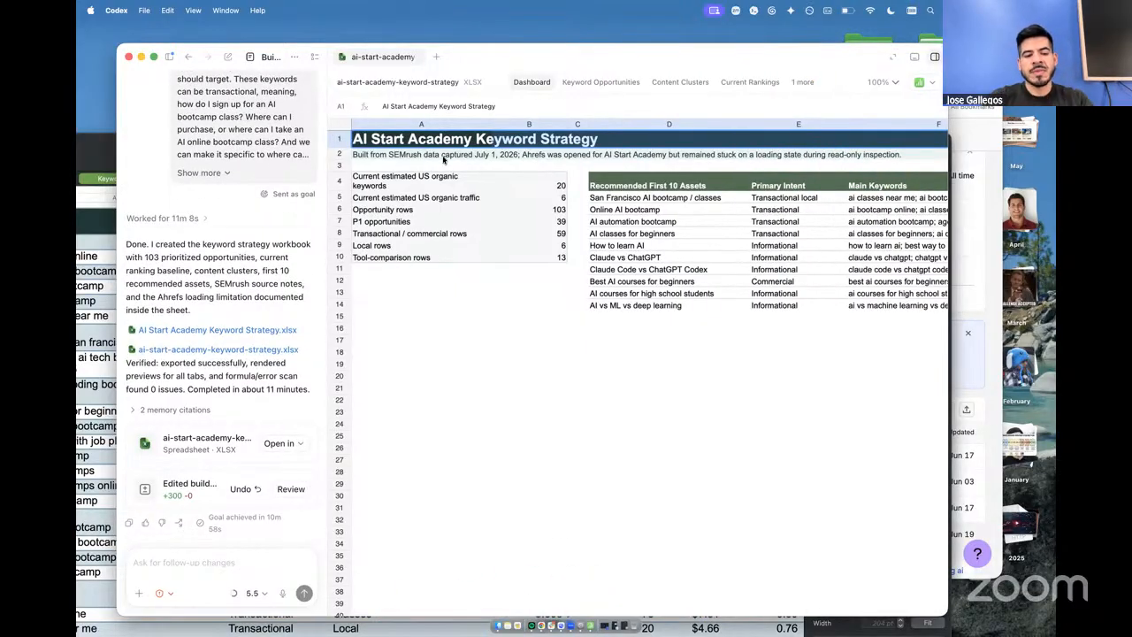
type("please creae")
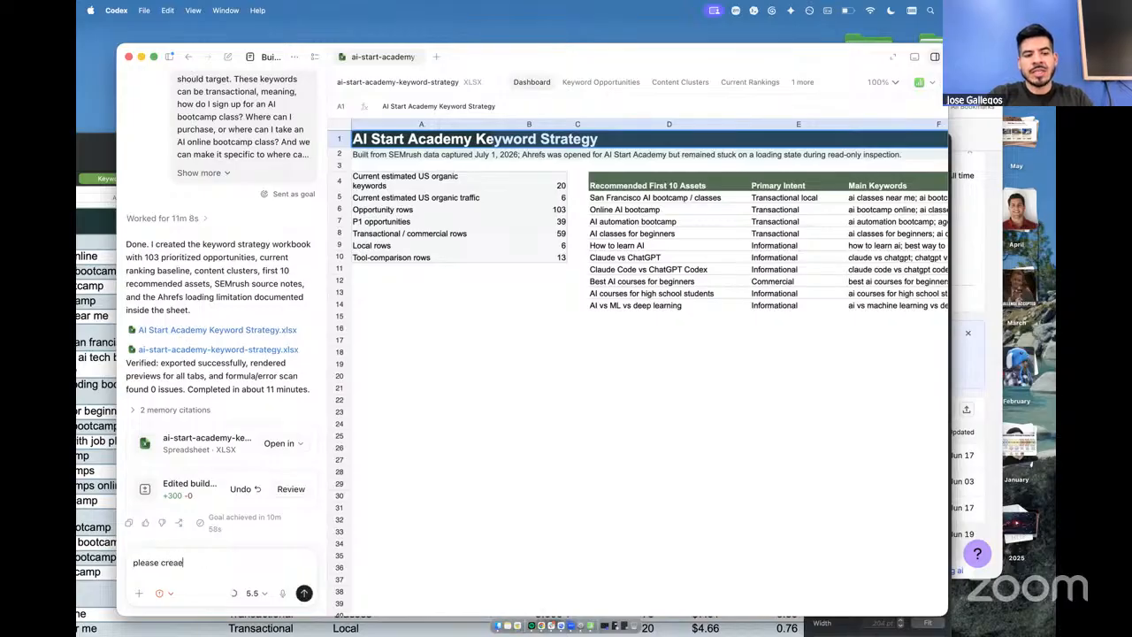
key("BackSpace")
type("te recommende")
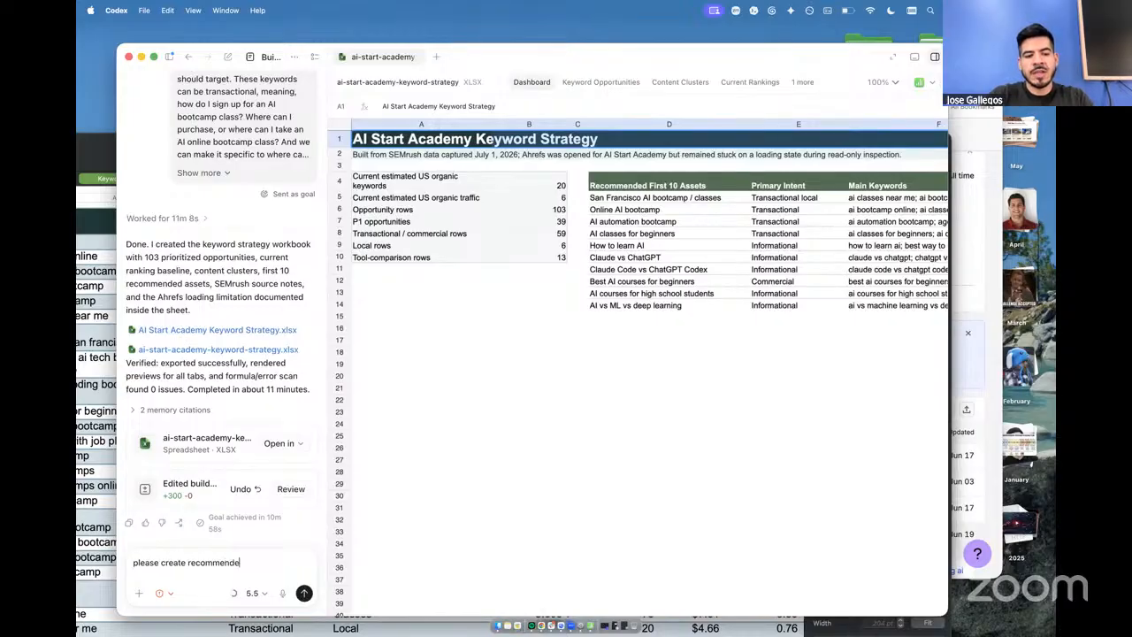
type("d blog pages")
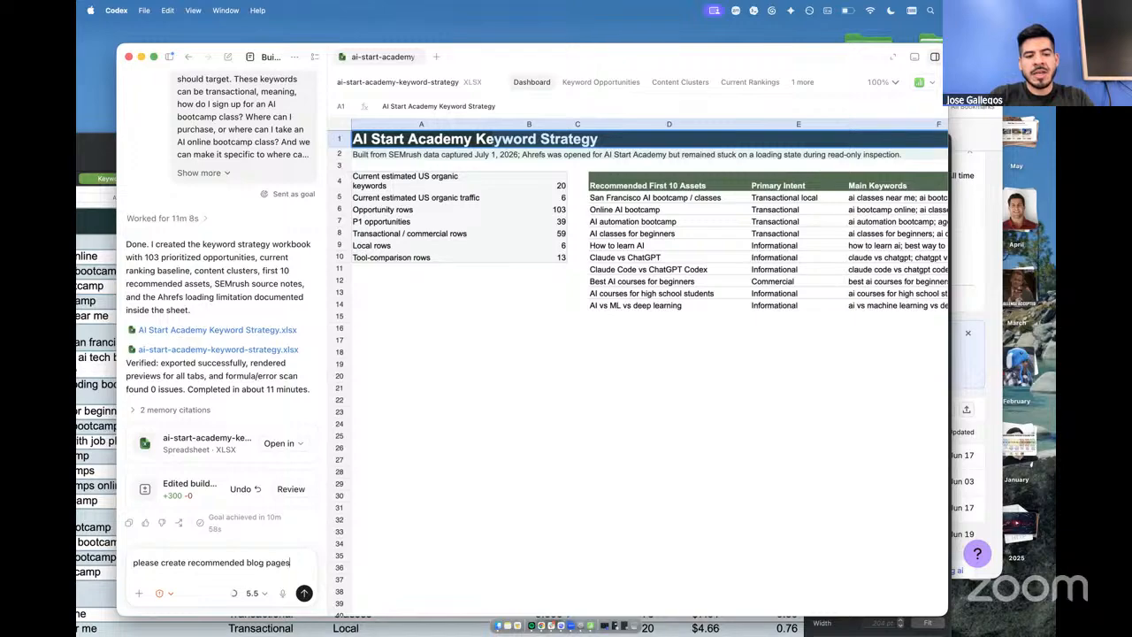
type(" and service")
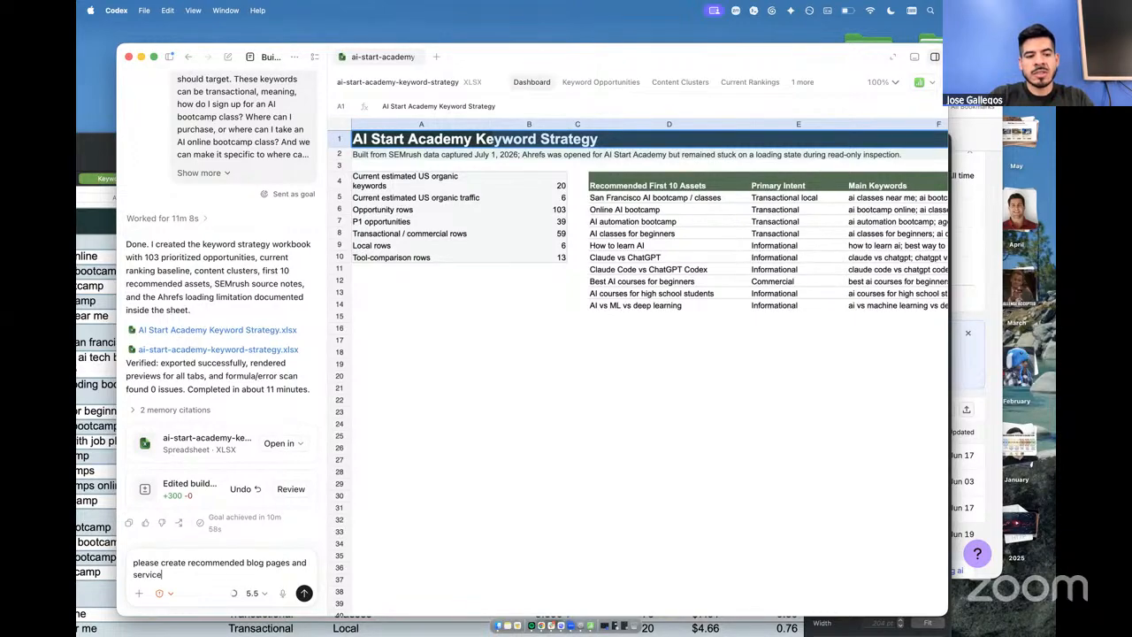
type(" pages that we")
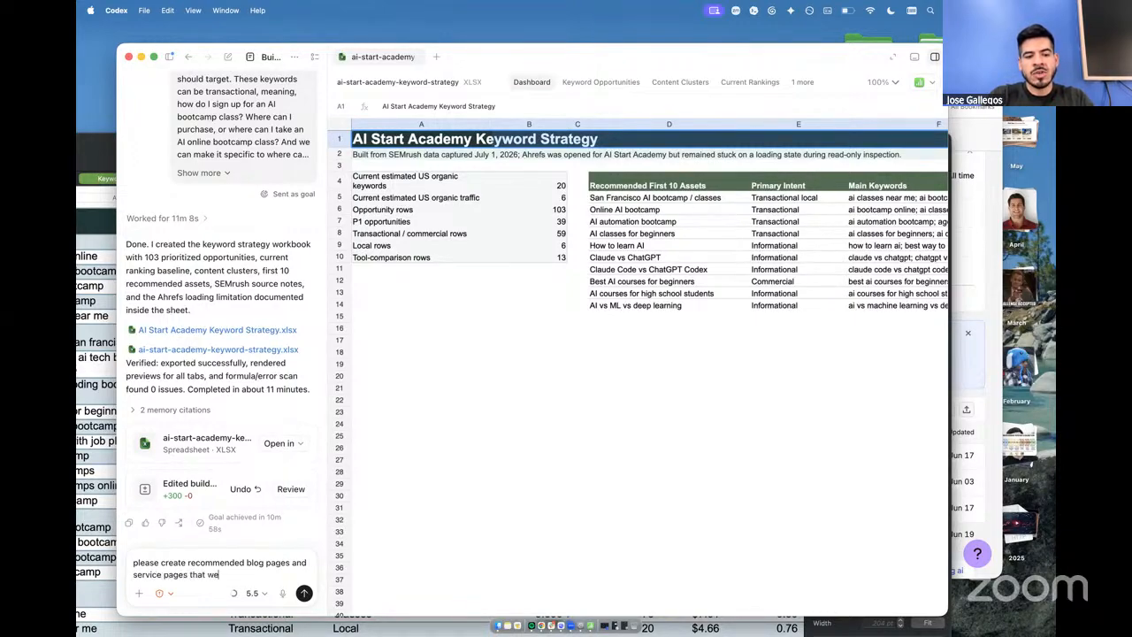
type(" should create")
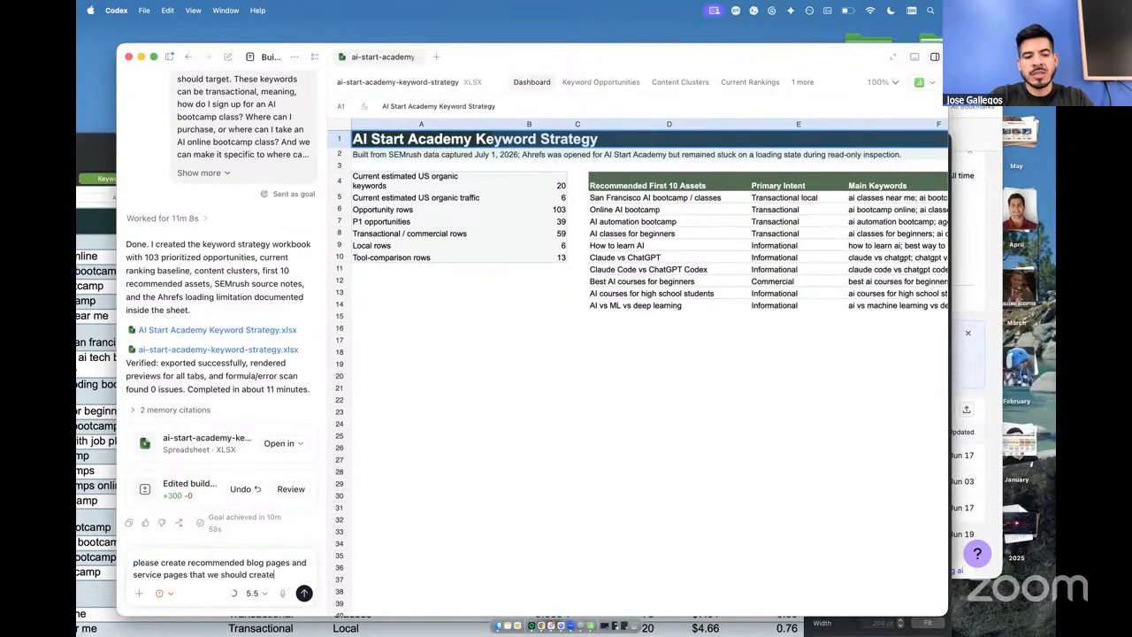
type(" based of")
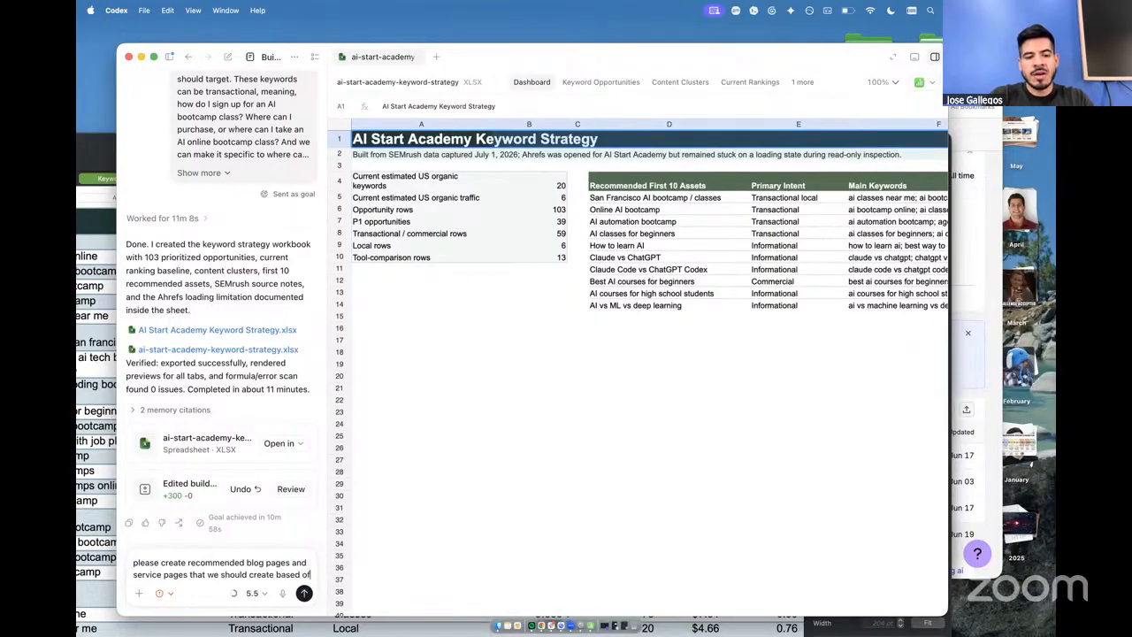
type(" this keyword ")
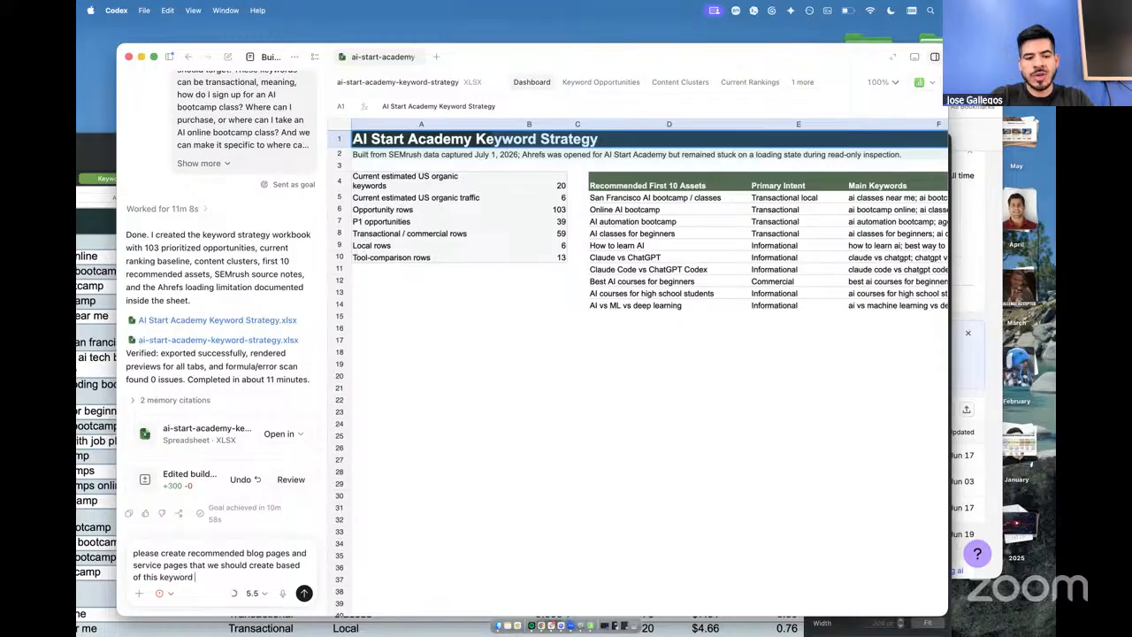
type("strategy")
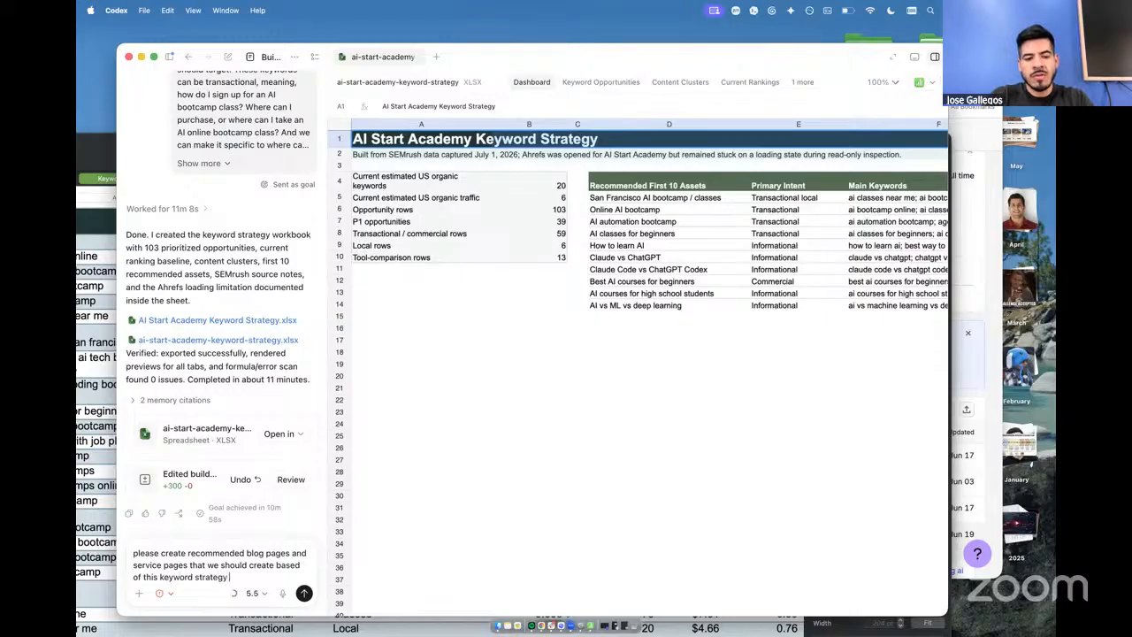
type(" for aistar")
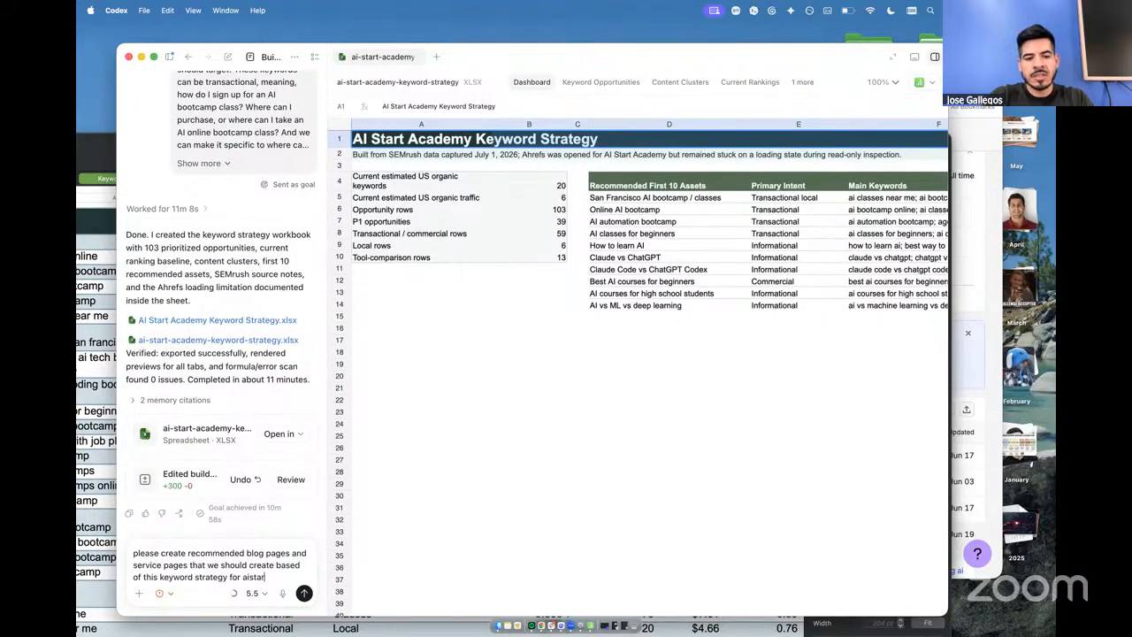
type("tacedmy")
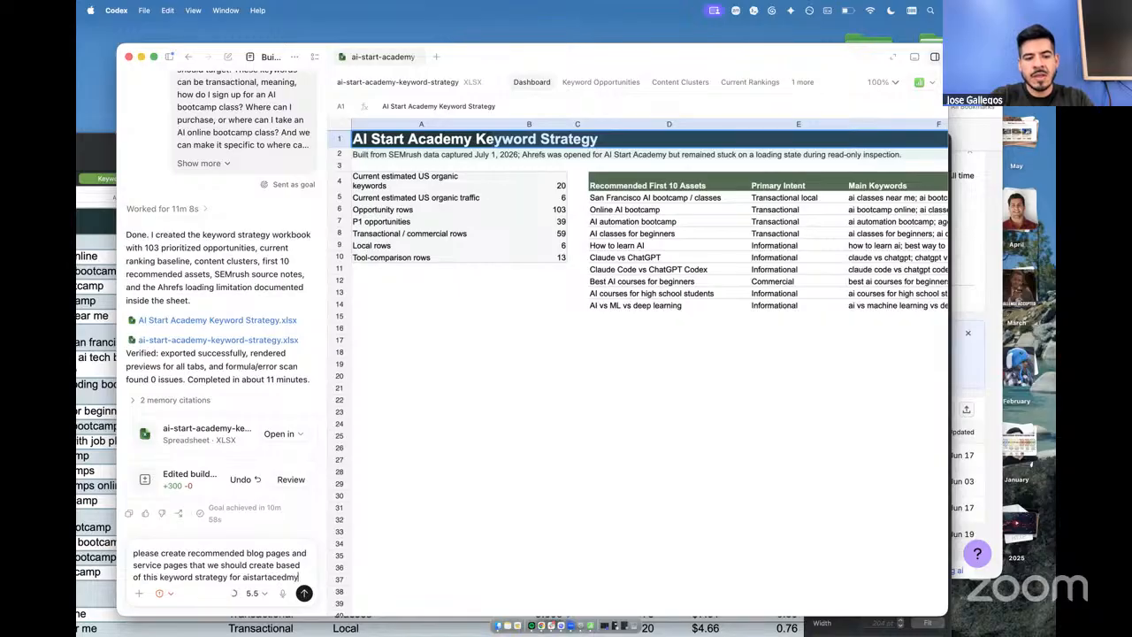
key("BackSpace")
key("BackSpace")
key("BackSpace")
key("BackSpace")
key("BackSpace")
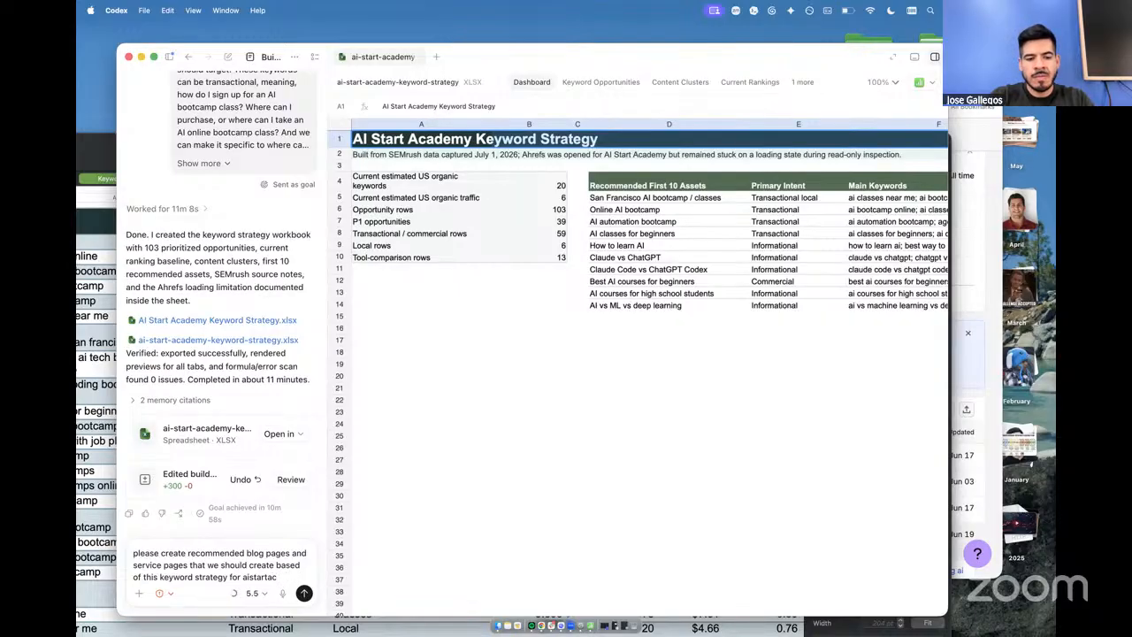
type("ademy.")
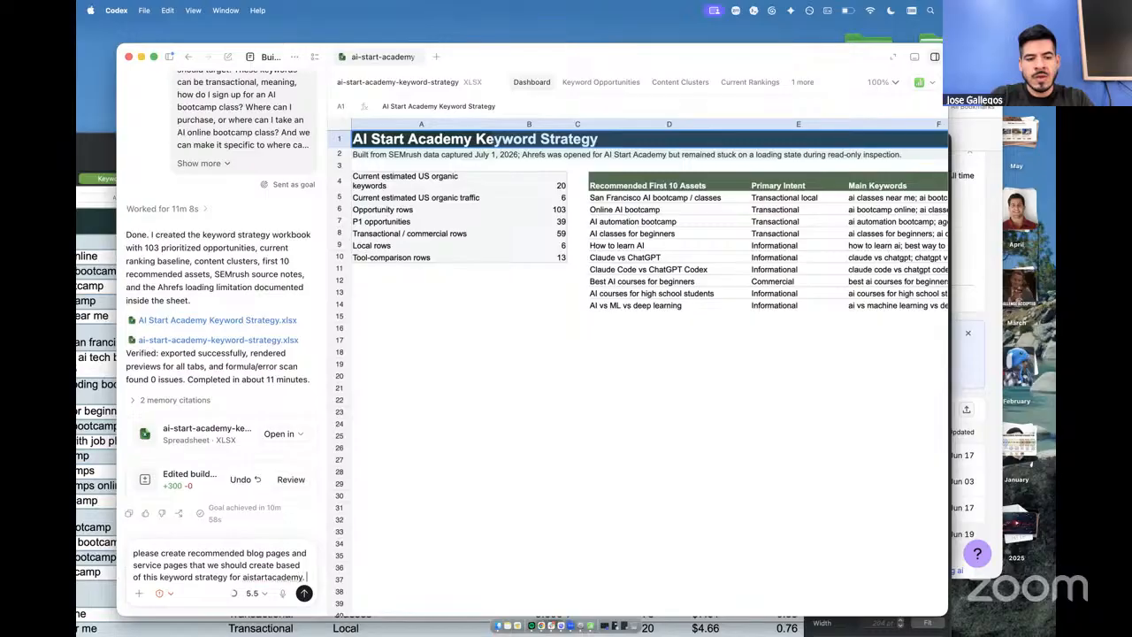
Add "also include the meta title, desciption, and anyything else" to the drafted prompt and send it to Codex
type(" also include ")
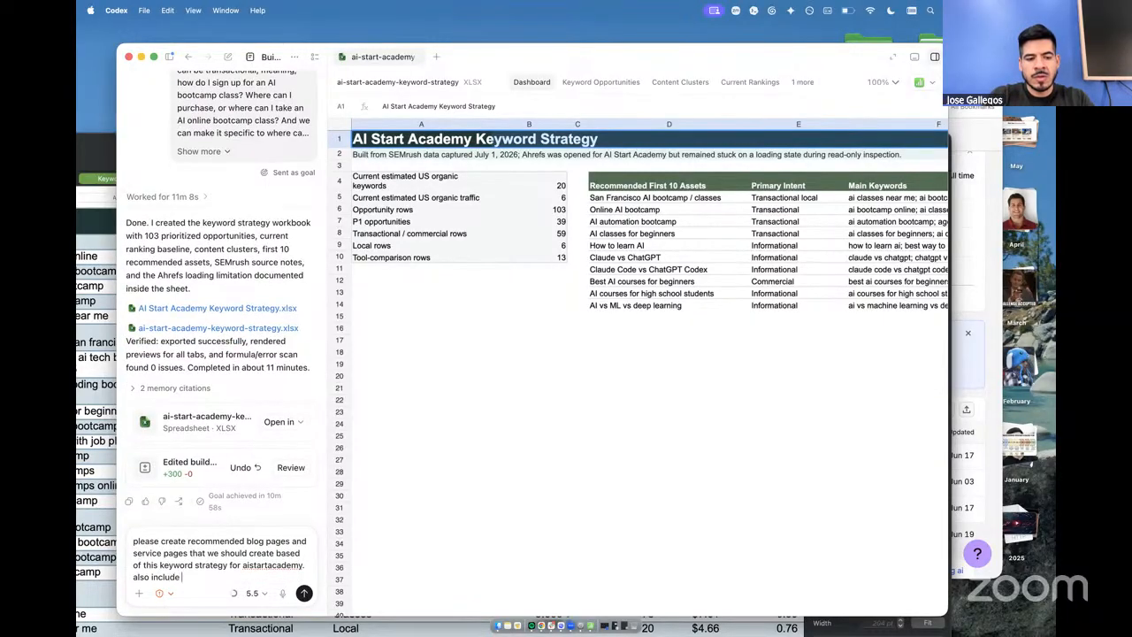
type("the me")
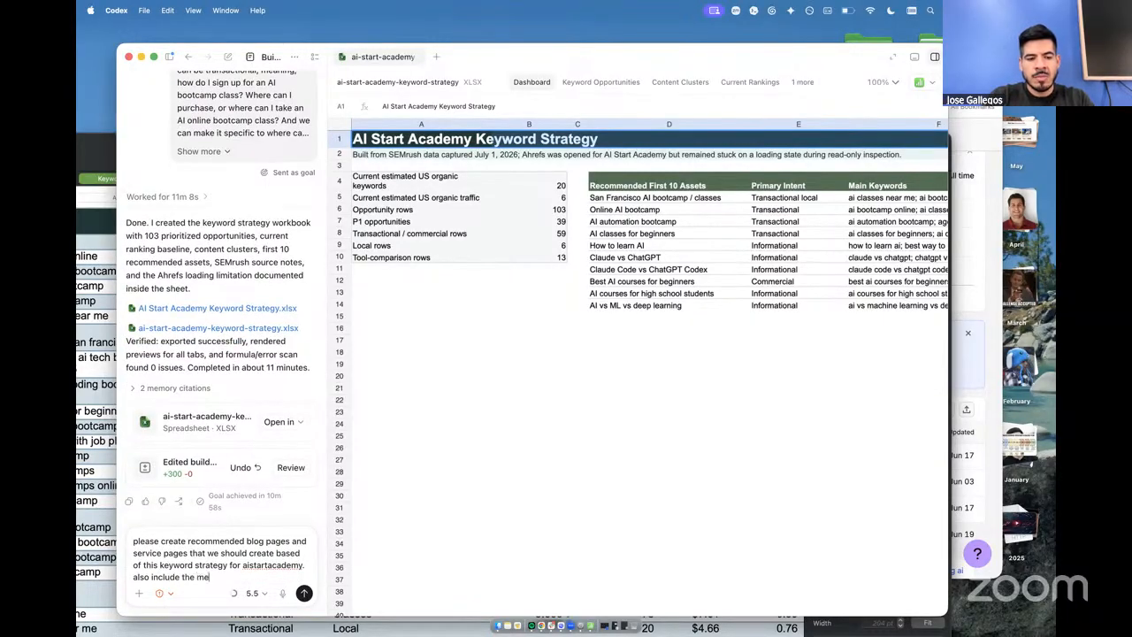
type("ta title, descption, and")
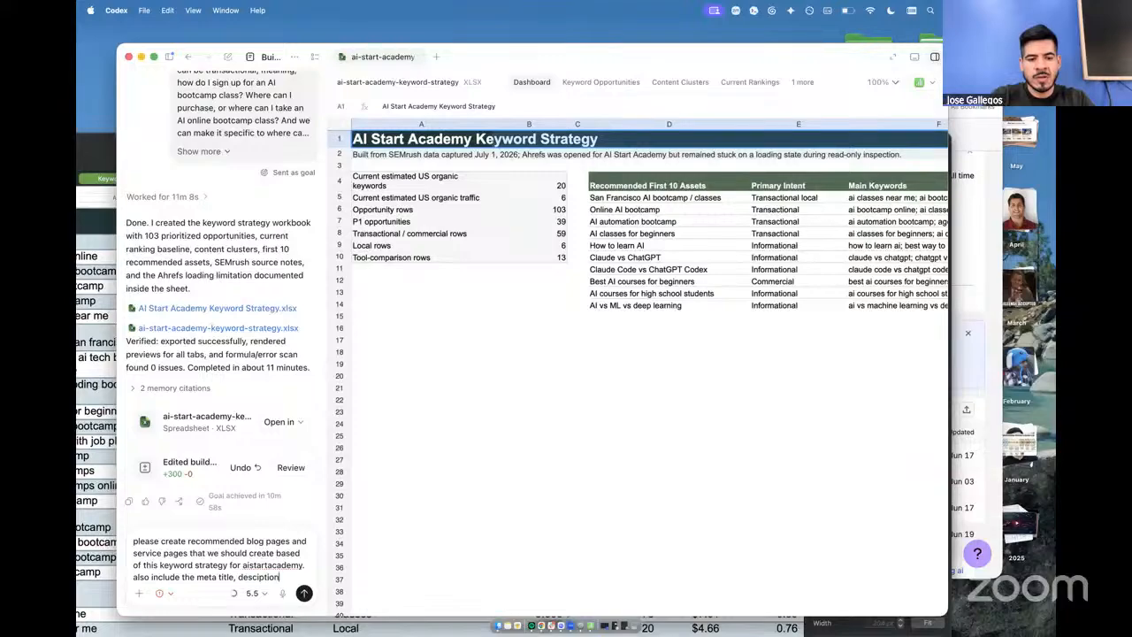
type(" anyt")
key("BackSpace")
type("ything else")
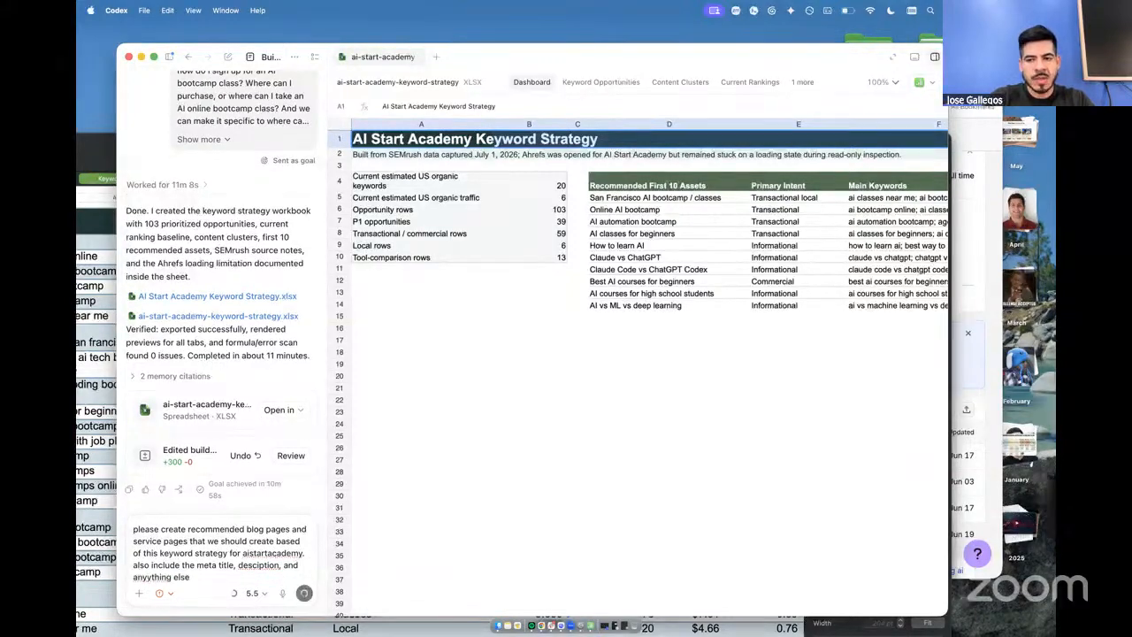
key("Return")
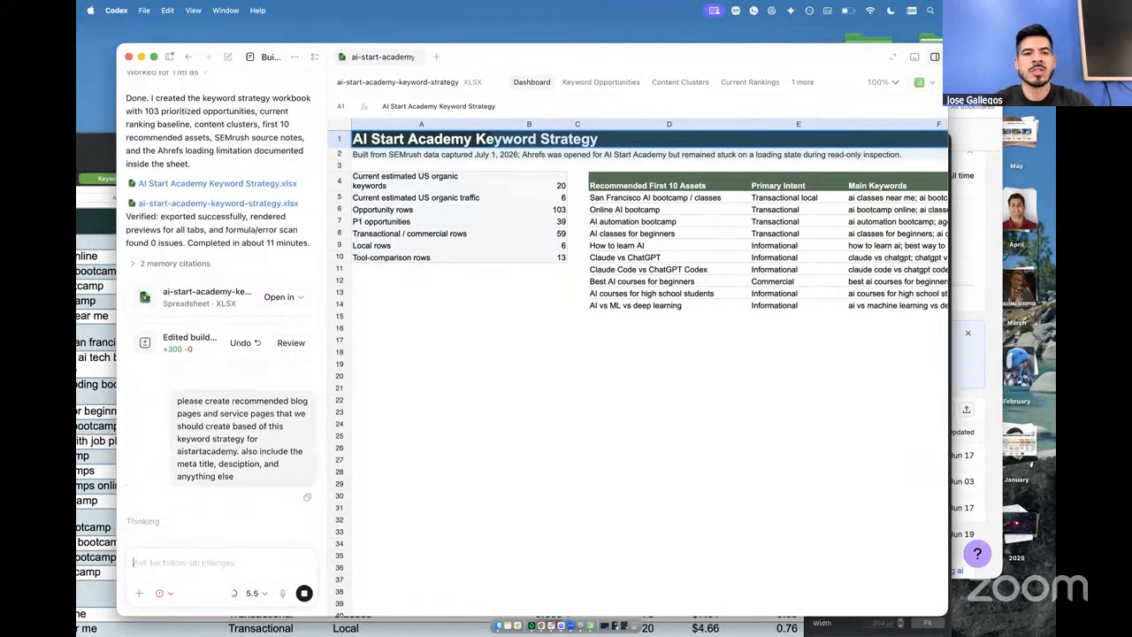